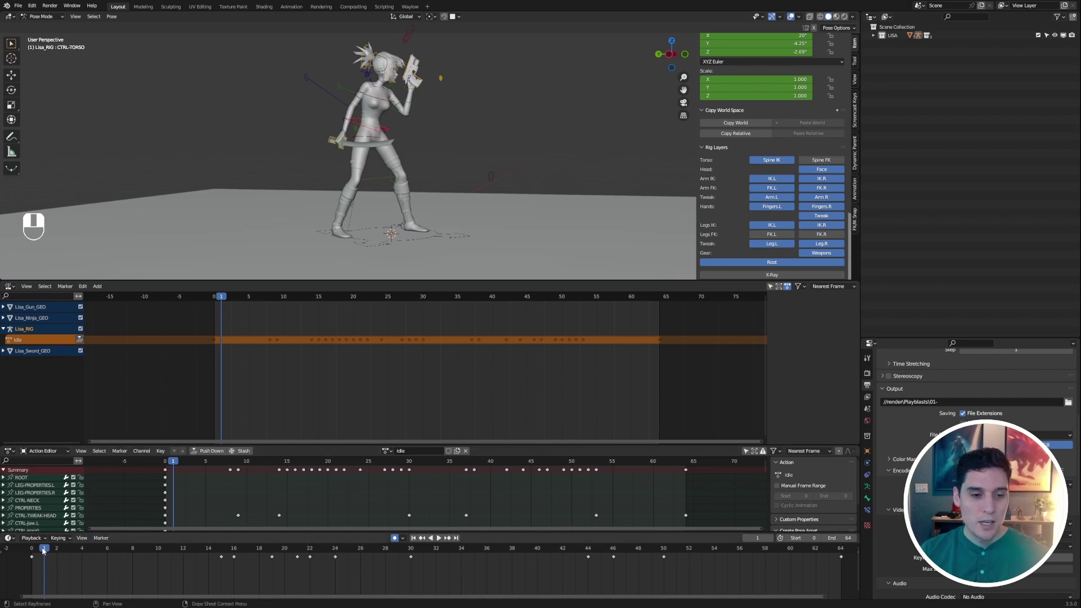
# Play back the Idle animation and examine the character's motion from different viewing angles.
pyautogui.press('space')
pyautogui.press('Escape')
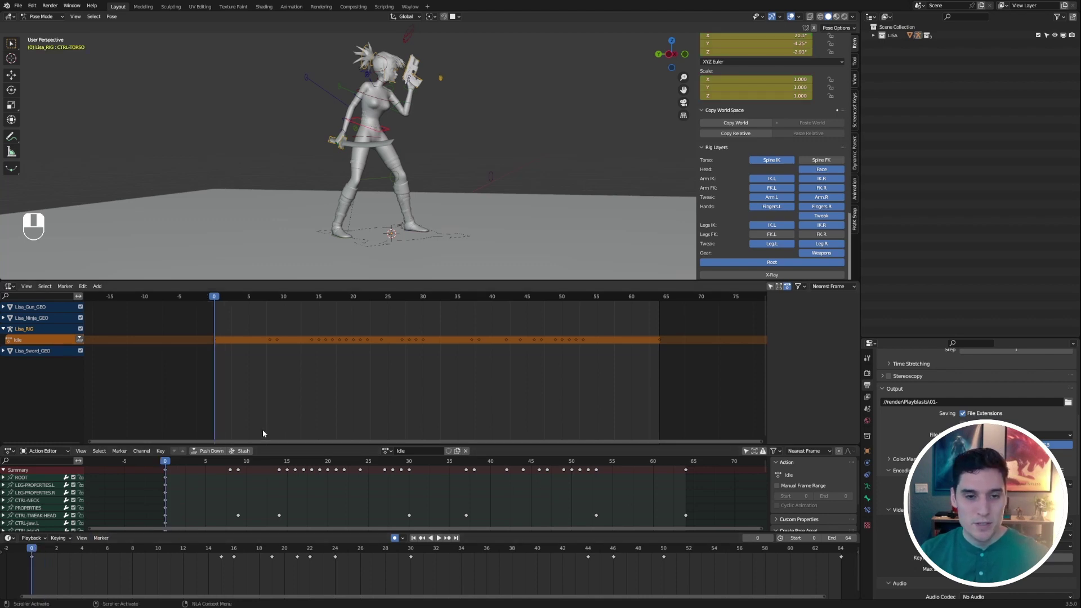
pyautogui.moveTo(437, 274); pyautogui.dragTo(419, 235, button='middle')
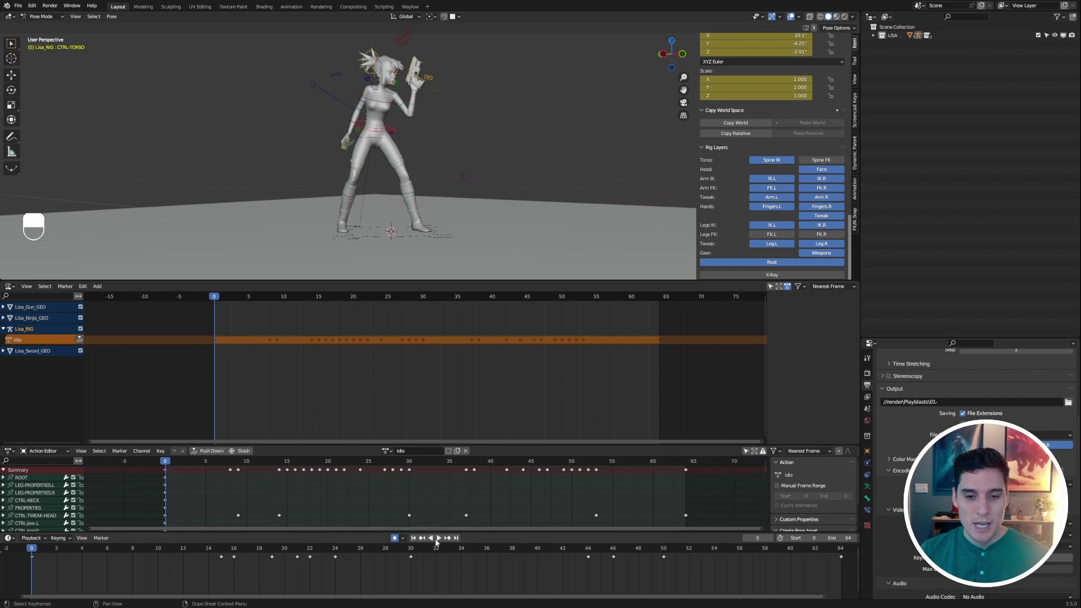
pyautogui.press('space')
pyautogui.moveTo(501, 244); pyautogui.dragTo(505, 220, button='middle')
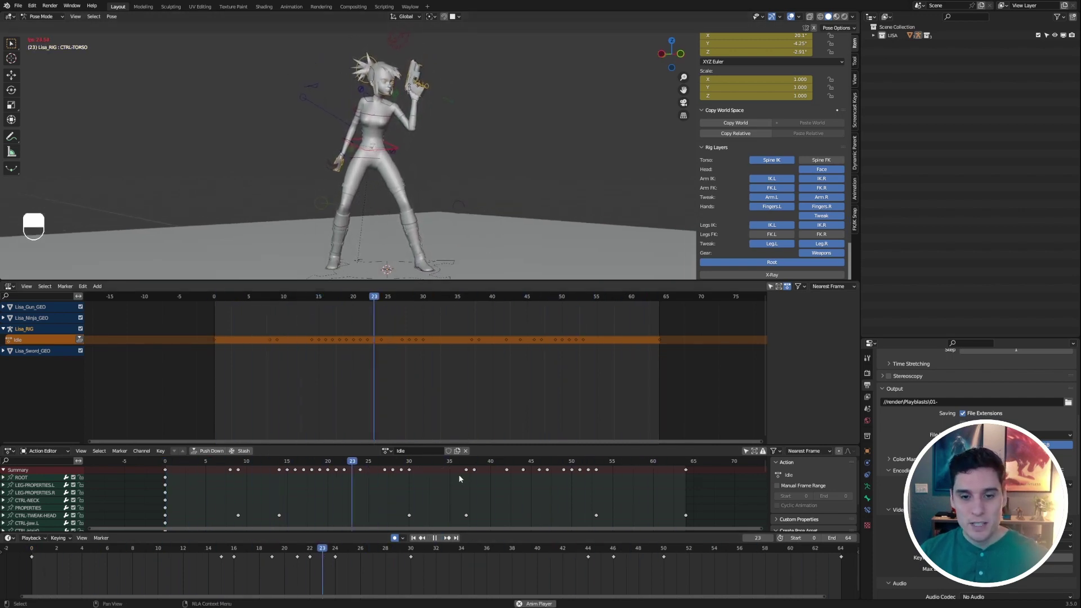
pyautogui.click(434, 540)
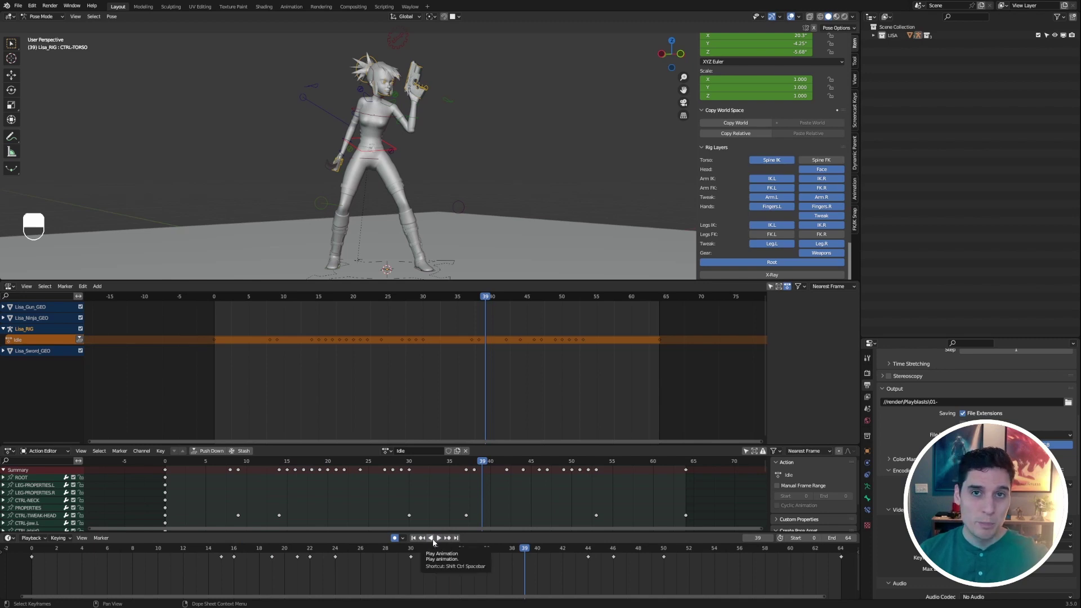
pyautogui.click(437, 540)
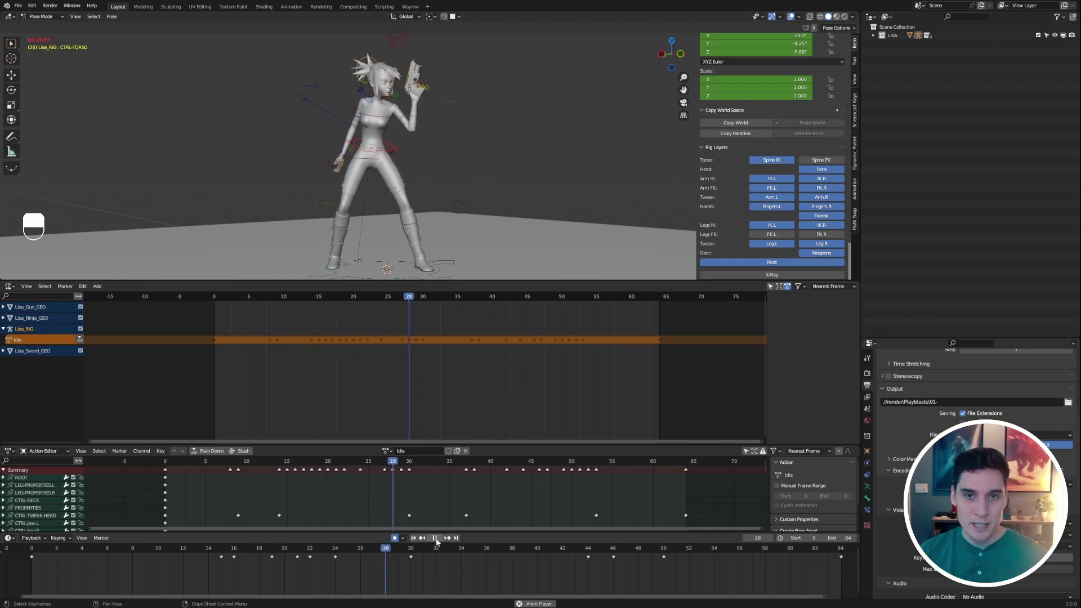
pyautogui.click(437, 538)
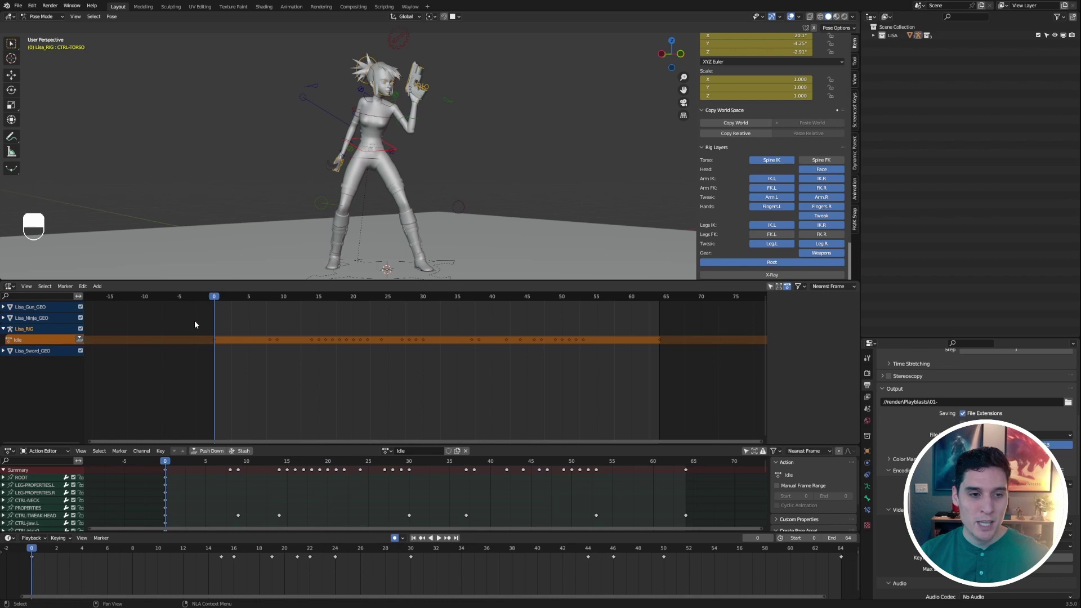
# Use the Nonlinear Animation editor for the middle area and push the rig's Idle action down into an NLA strip.
pyautogui.click(10, 286)
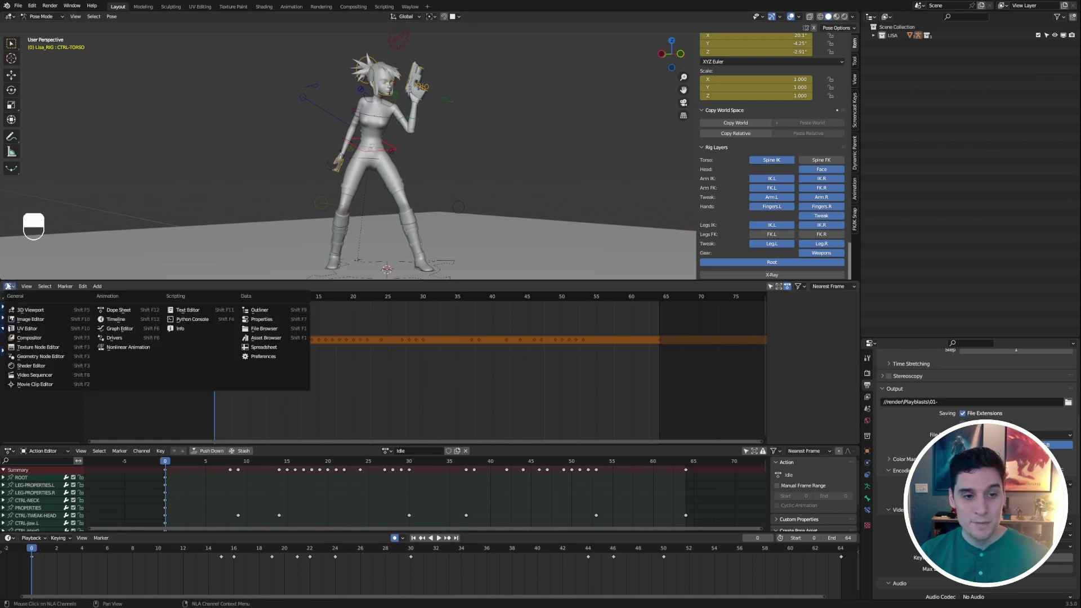
pyautogui.click(122, 347)
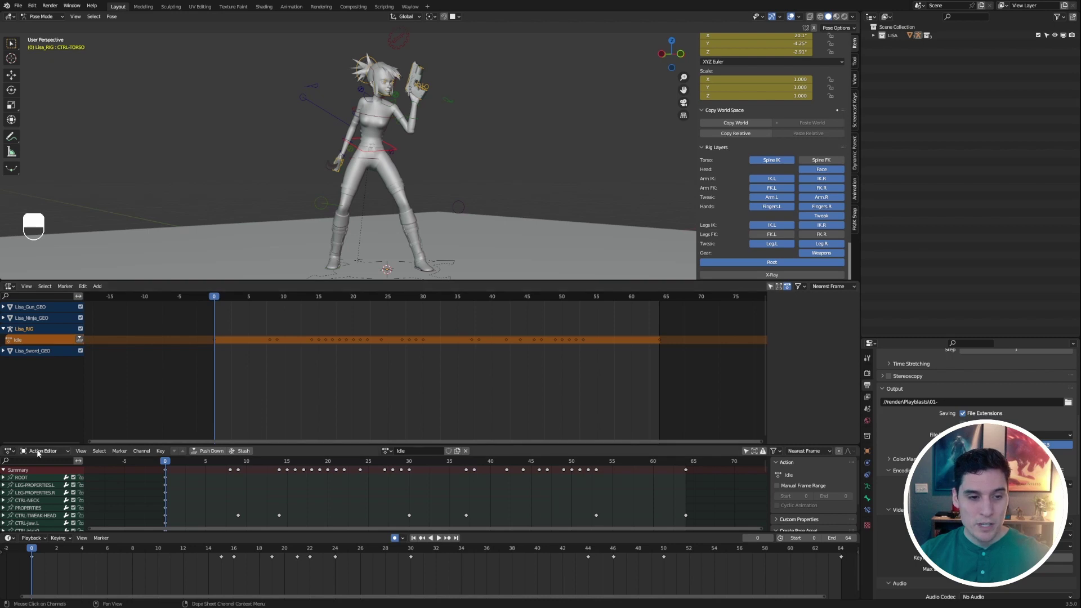
pyautogui.moveTo(294, 224); pyautogui.dragTo(467, 227, button='middle')
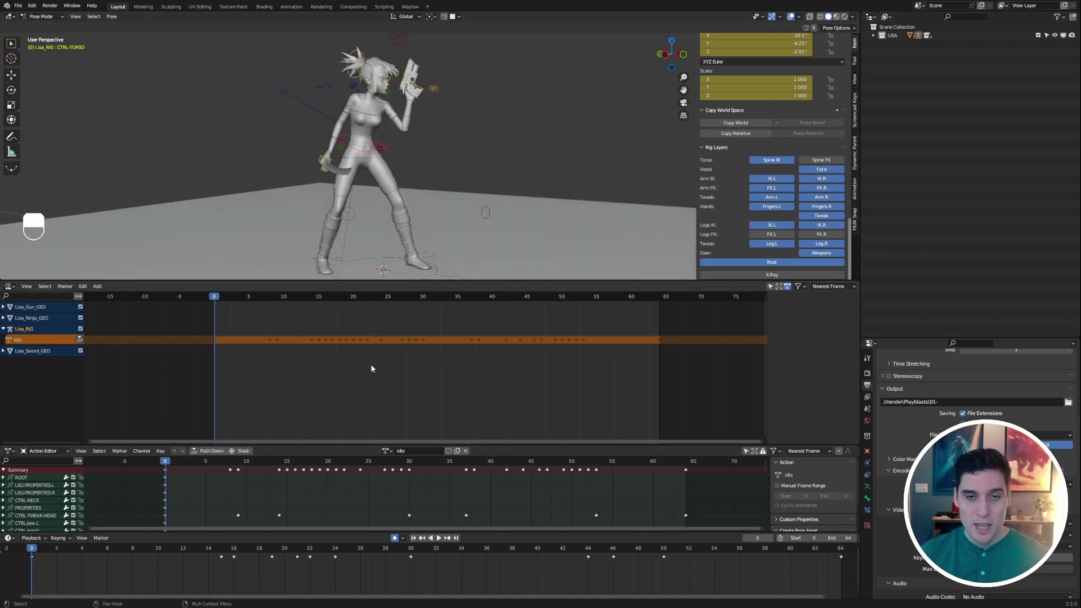
pyautogui.moveTo(156, 551); pyautogui.dragTo(29, 552)
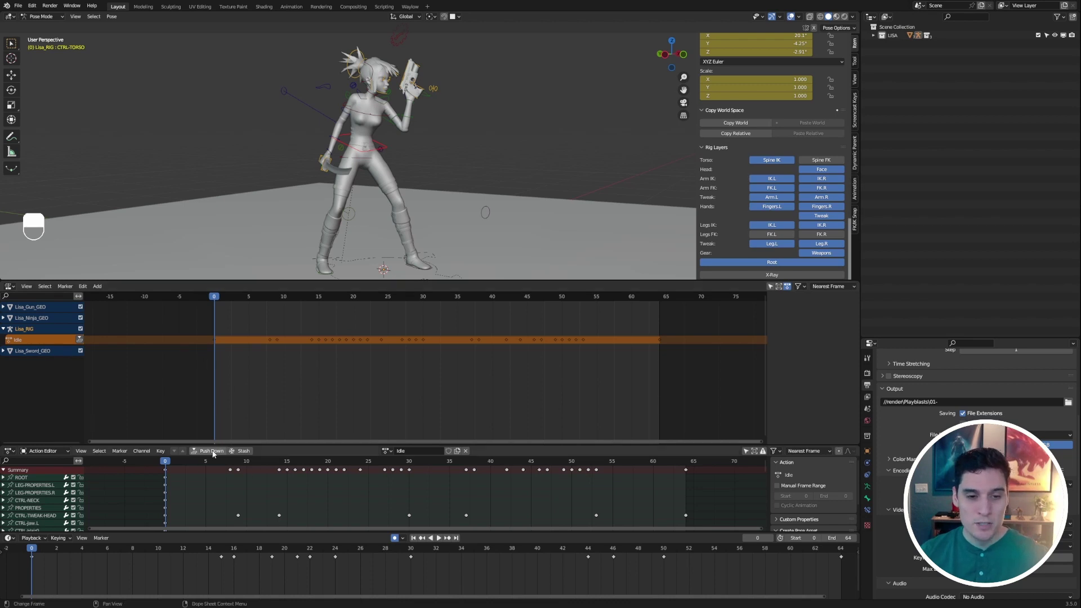
pyautogui.click(212, 451)
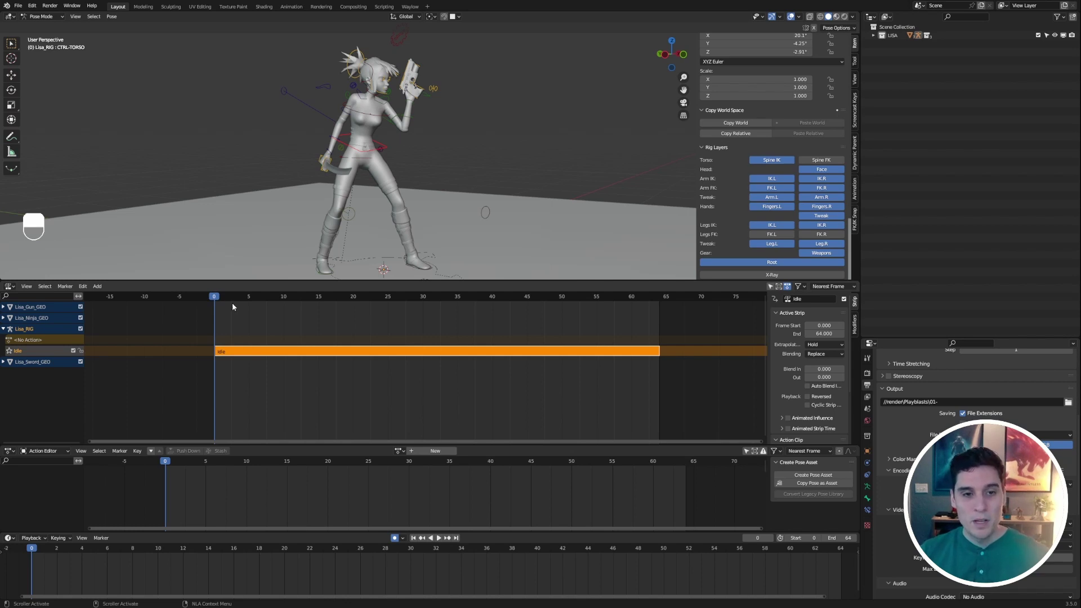
# At frame 0, select all of the rig's controls and create a new action named NewPose.
pyautogui.moveTo(232, 297); pyautogui.dragTo(255, 298)
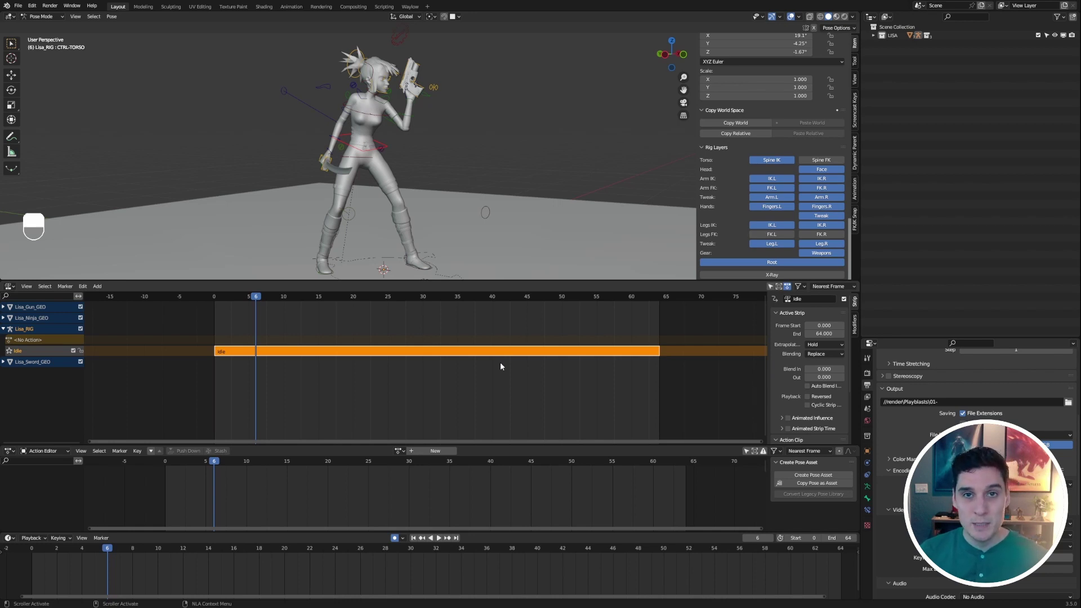
pyautogui.moveTo(246, 297); pyautogui.dragTo(245, 299)
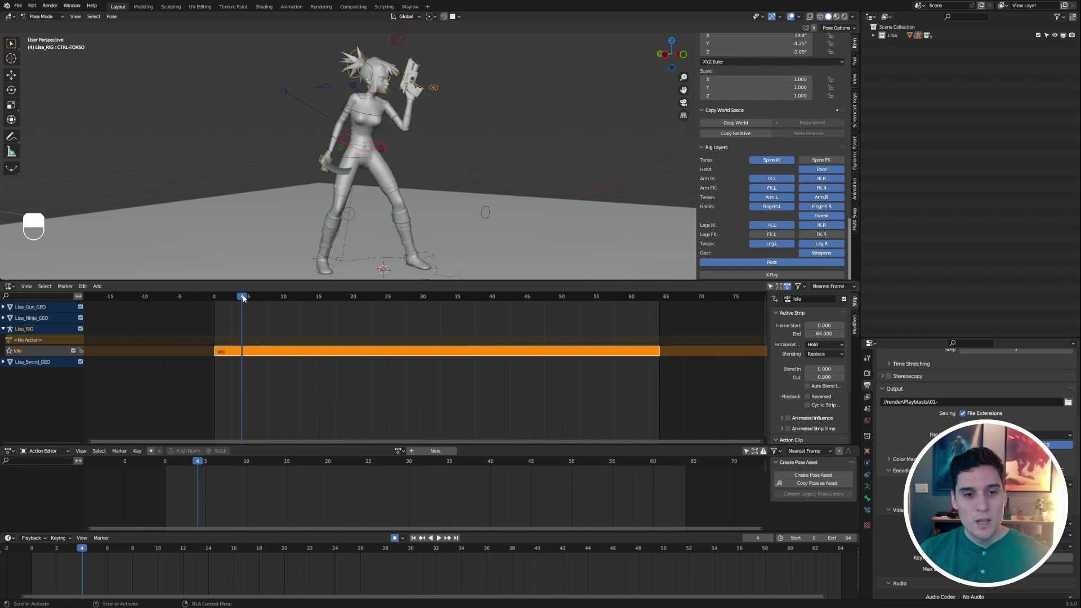
pyautogui.moveTo(248, 299); pyautogui.dragTo(213, 296)
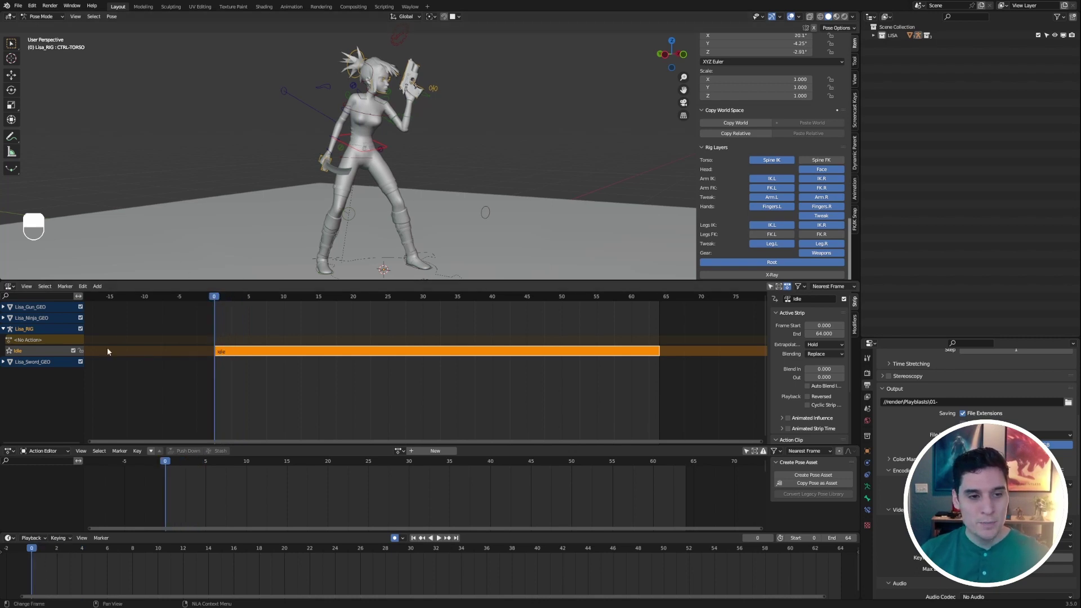
pyautogui.click(525, 181)
pyautogui.press('a')
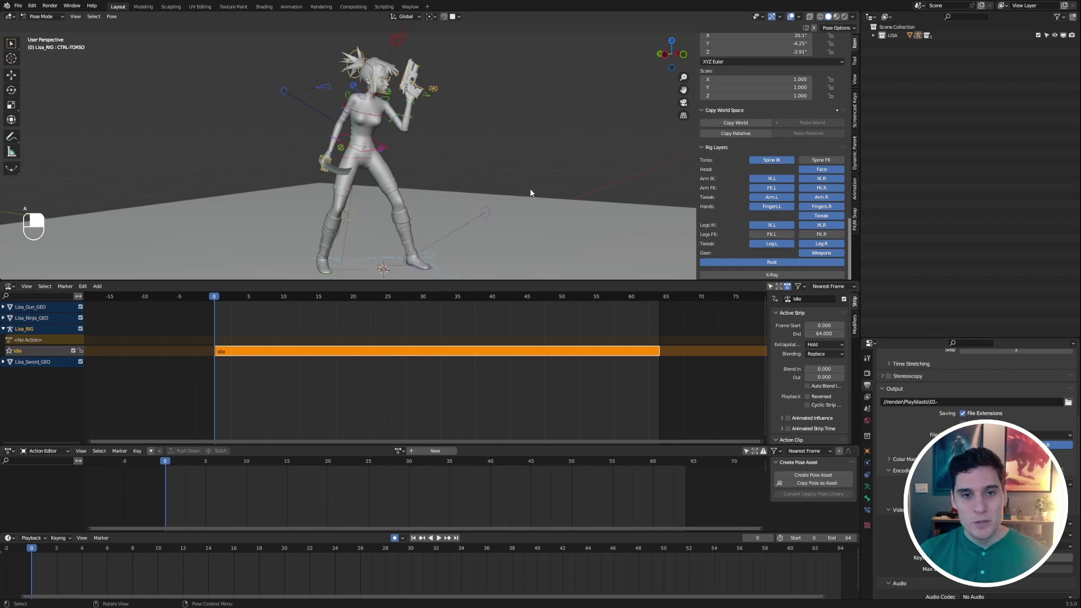
pyautogui.click(435, 451)
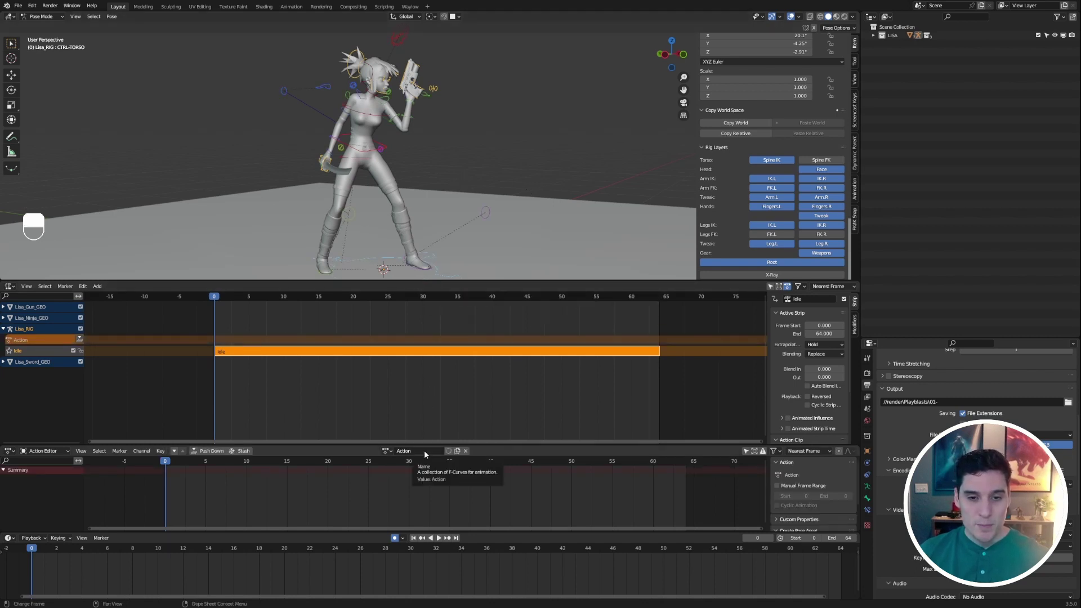
pyautogui.click(424, 452)
pyautogui.write('NewPose')
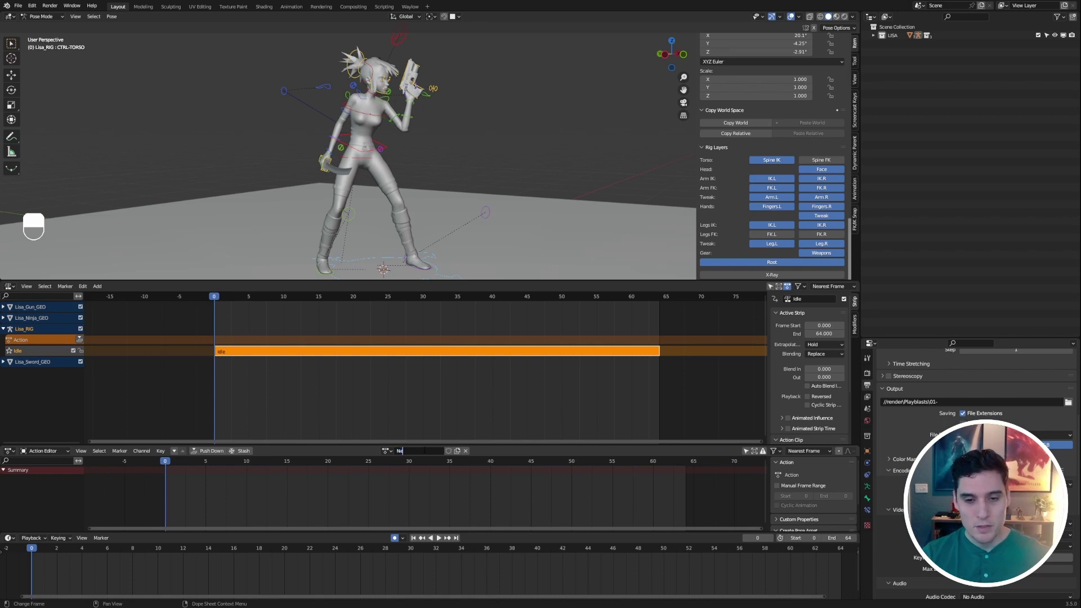
pyautogui.press('Return')
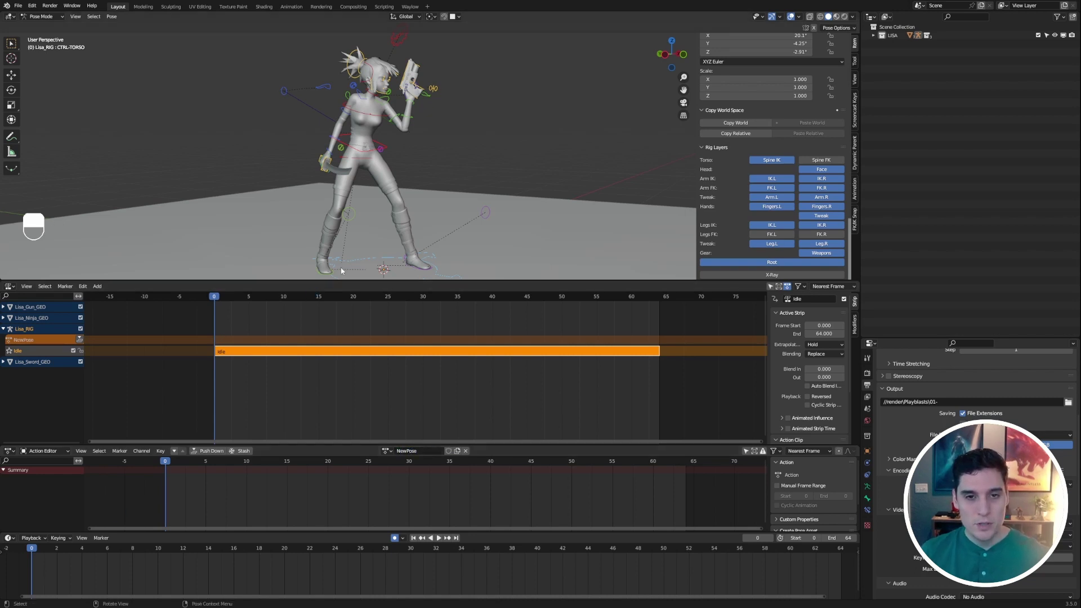
# At frame 0, lower the torso control slightly with the Move tool to deepen the character's stance.
pyautogui.moveTo(367, 221); pyautogui.dragTo(393, 155, button='middle')
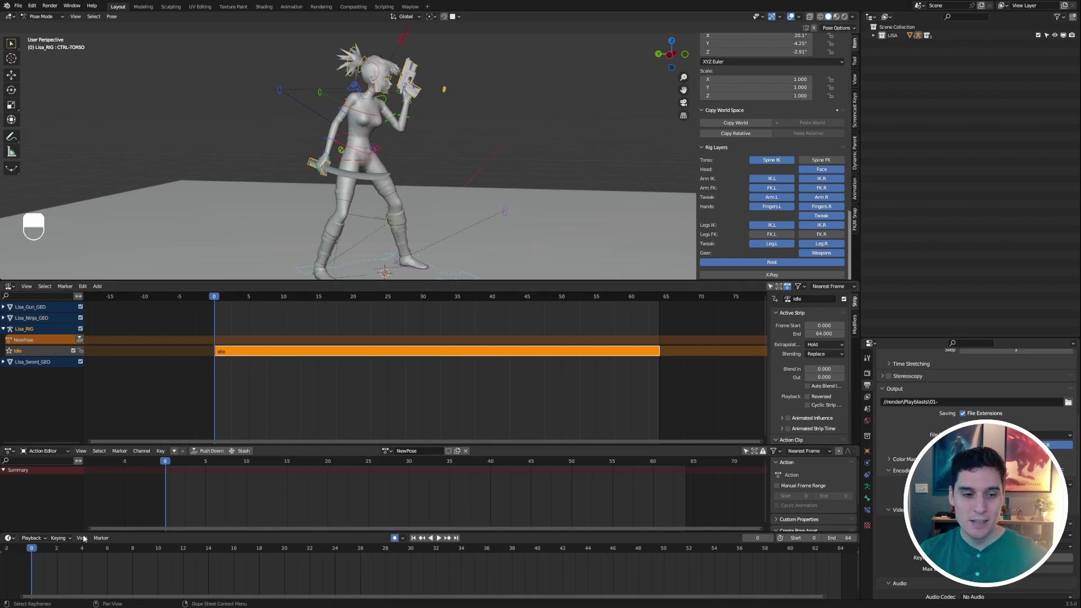
pyautogui.moveTo(78, 549); pyautogui.dragTo(31, 550)
pyautogui.press('Escape')
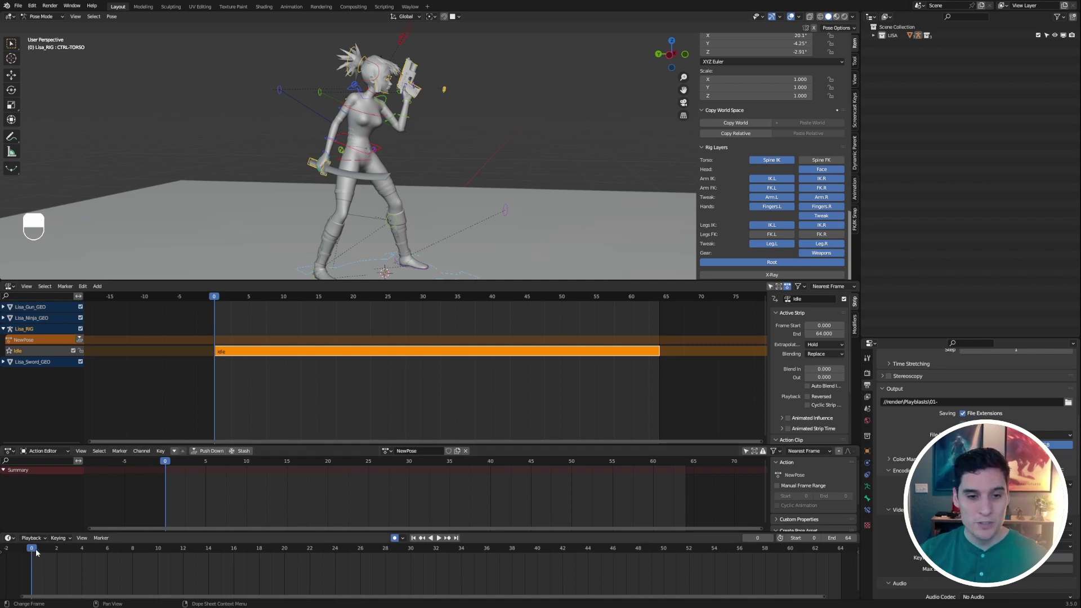
pyautogui.moveTo(36, 553)
pyautogui.mouseDown()
pyautogui.moveTo(722, 557)
pyautogui.moveTo(33, 551)
pyautogui.mouseUp()
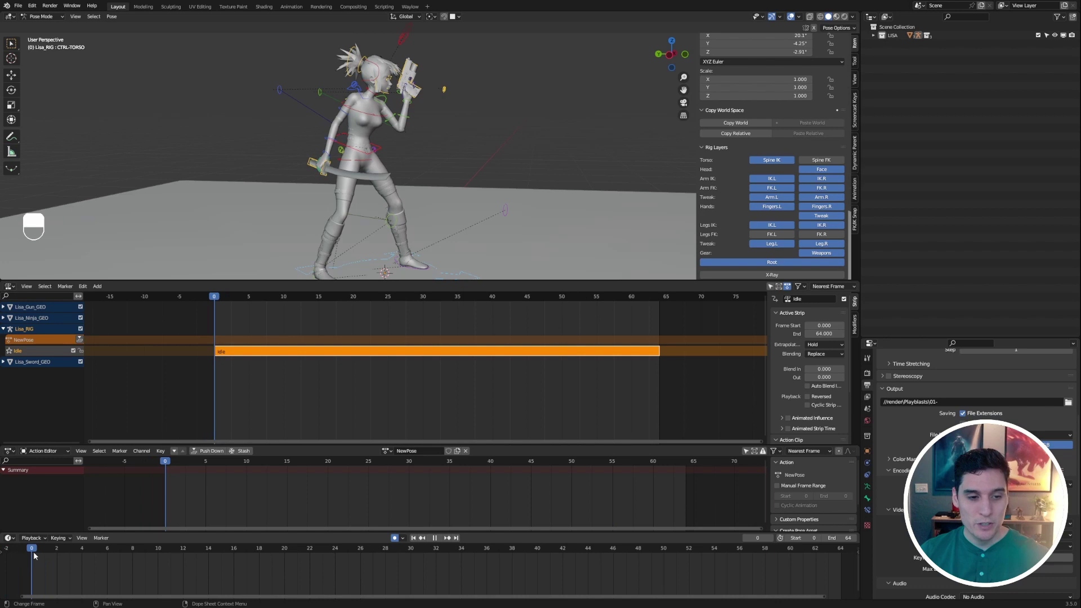
pyautogui.click(380, 150)
pyautogui.press('w')
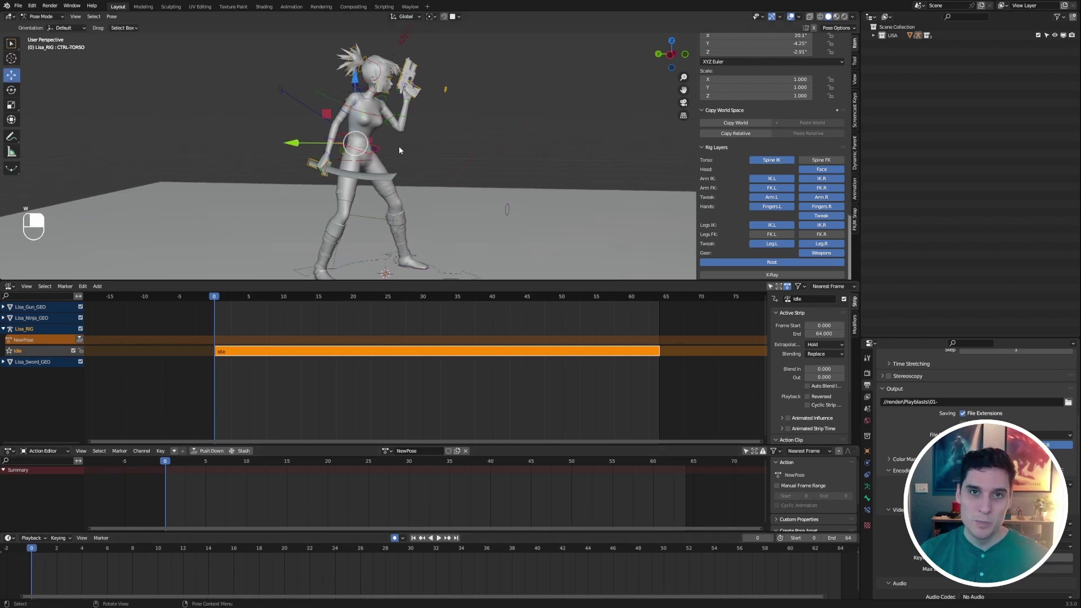
pyautogui.moveTo(398, 147); pyautogui.dragTo(412, 146, button='middle')
pyautogui.moveTo(357, 101); pyautogui.dragTo(357, 104)
# Rotate the left FK arm control in Local orientation to about -80°, -27° and -1° in XYZ to repose the gun arm.
pyautogui.moveTo(439, 119); pyautogui.dragTo(419, 106, button='middle')
pyautogui.click(401, 121)
pyautogui.press('e')
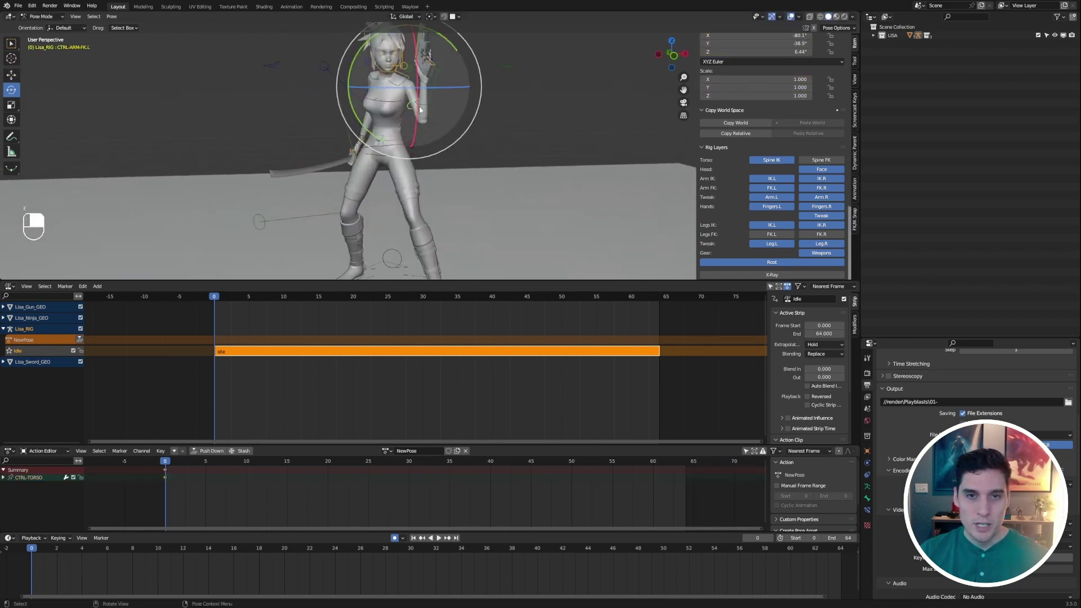
pyautogui.click(405, 16)
pyautogui.click(394, 59)
pyautogui.click(383, 52)
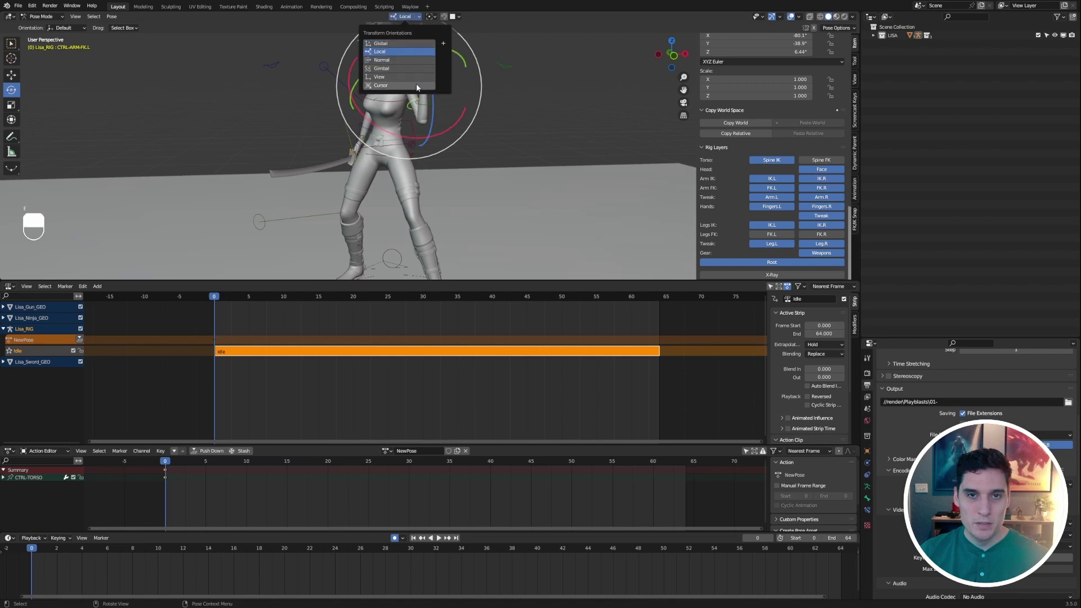
pyautogui.moveTo(434, 84); pyautogui.dragTo(420, 109)
pyautogui.moveTo(395, 113); pyautogui.dragTo(456, 117, button='middle')
pyautogui.moveTo(417, 111); pyautogui.dragTo(416, 101)
pyautogui.moveTo(467, 112); pyautogui.dragTo(406, 125, button='middle')
pyautogui.moveTo(411, 138); pyautogui.dragTo(417, 137)
pyautogui.moveTo(417, 136); pyautogui.dragTo(453, 208, button='middle')
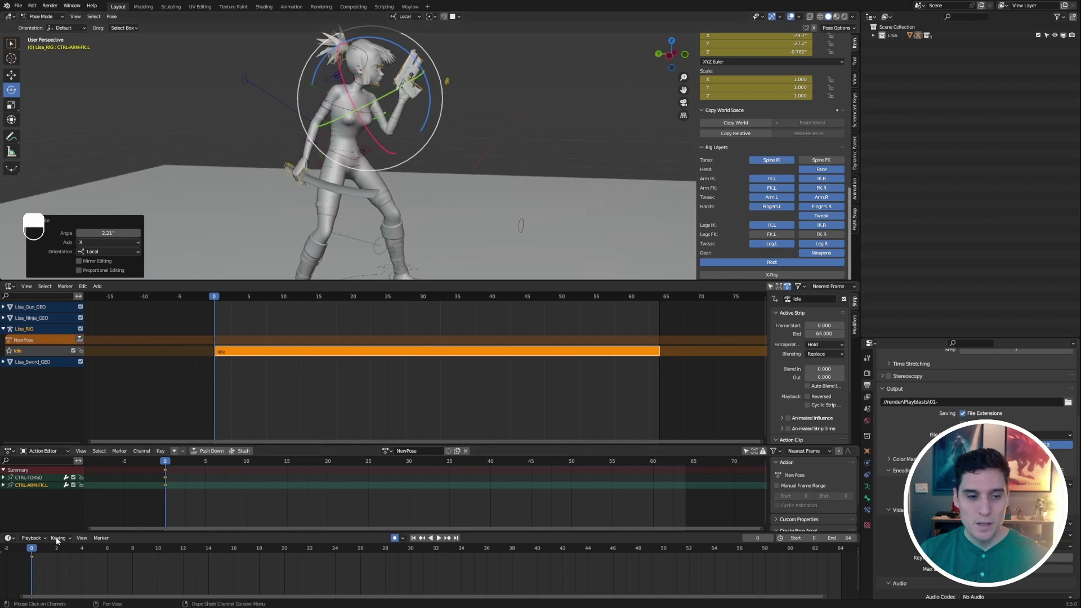
# Play and scrub through the timeline to examine how the NewPose action affects the Idle strip's motion on the torso and arm.
pyautogui.press('space')
pyautogui.moveTo(144, 545); pyautogui.dragTo(36, 536)
pyautogui.moveTo(394, 175); pyautogui.dragTo(430, 149, button='middle')
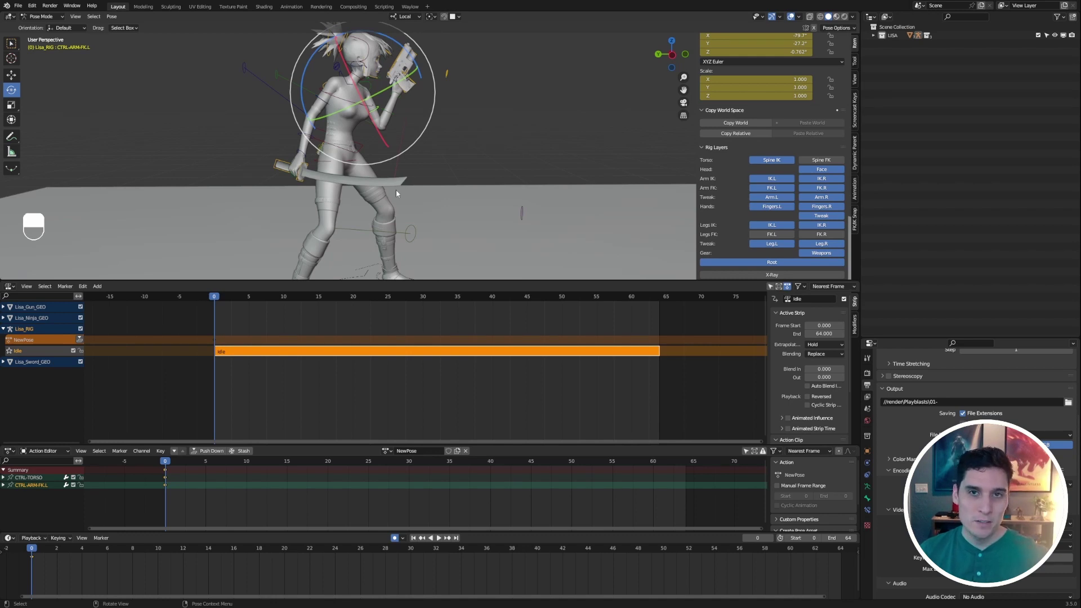
pyautogui.moveTo(74, 551); pyautogui.dragTo(46, 548)
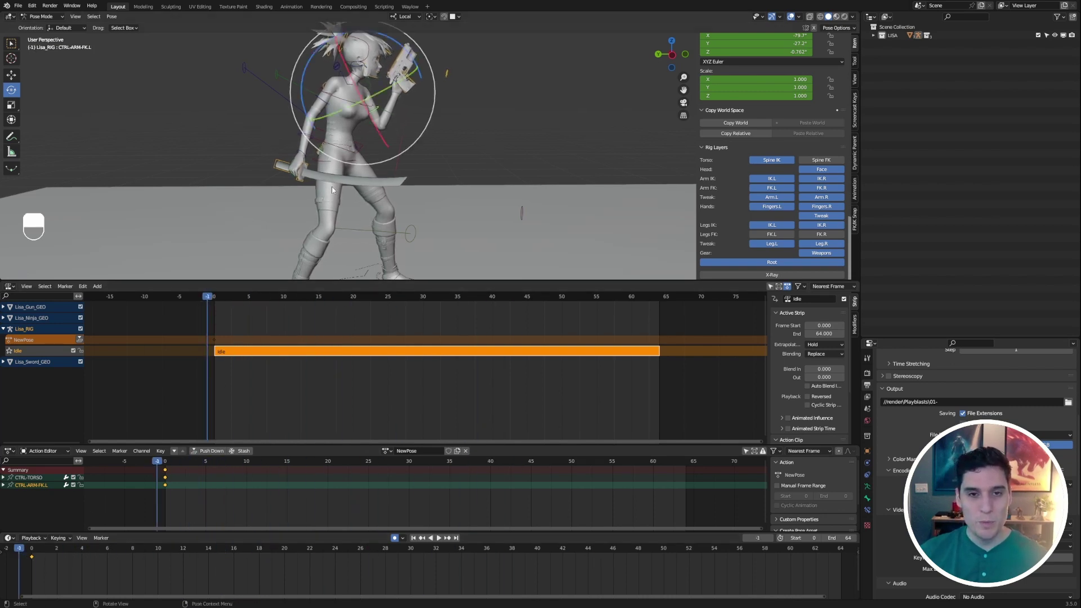
pyautogui.click(354, 151)
pyautogui.scroll(1, 356, 153)
pyautogui.press('space')
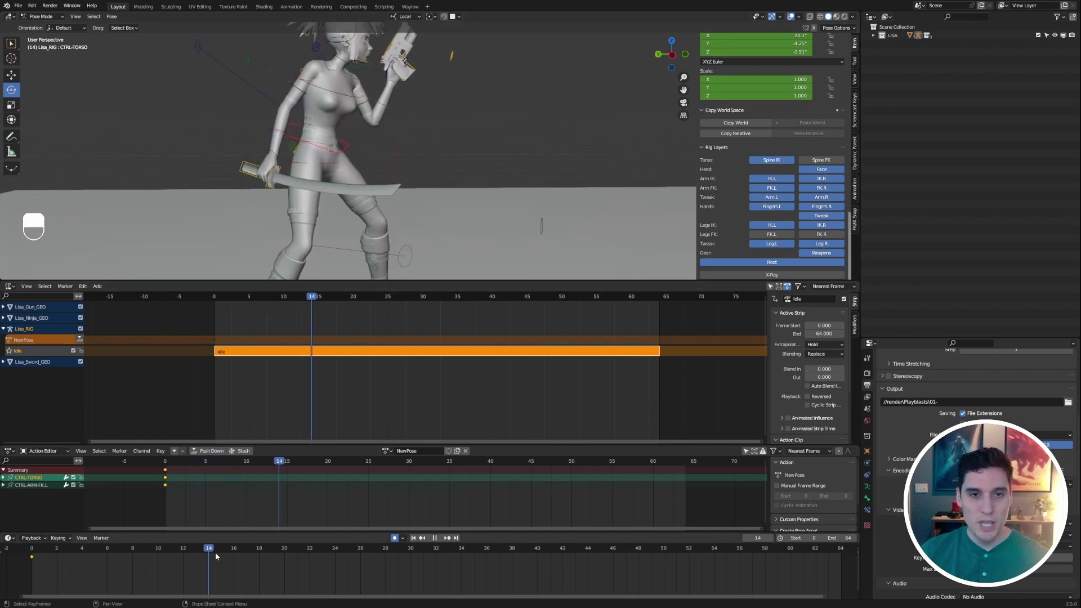
pyautogui.press('space')
pyautogui.moveTo(113, 549); pyautogui.dragTo(549, 559)
pyautogui.moveTo(479, 549); pyautogui.dragTo(454, 549)
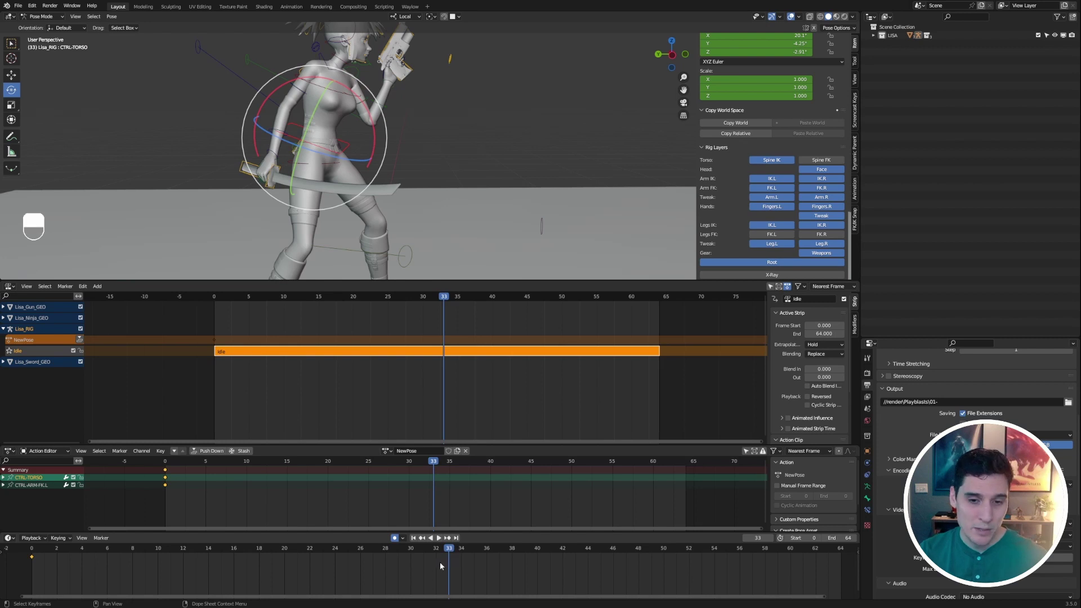
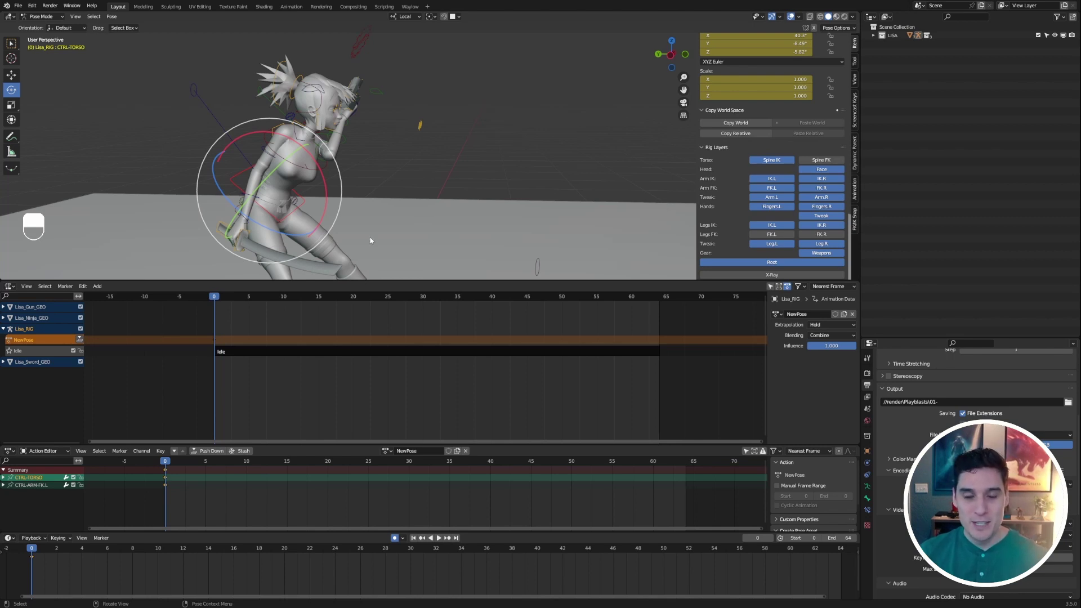
# Check the NewPose action's blending mode, and play and scrub the timeline to examine its combination with the Idle strip.
pyautogui.click(833, 337)
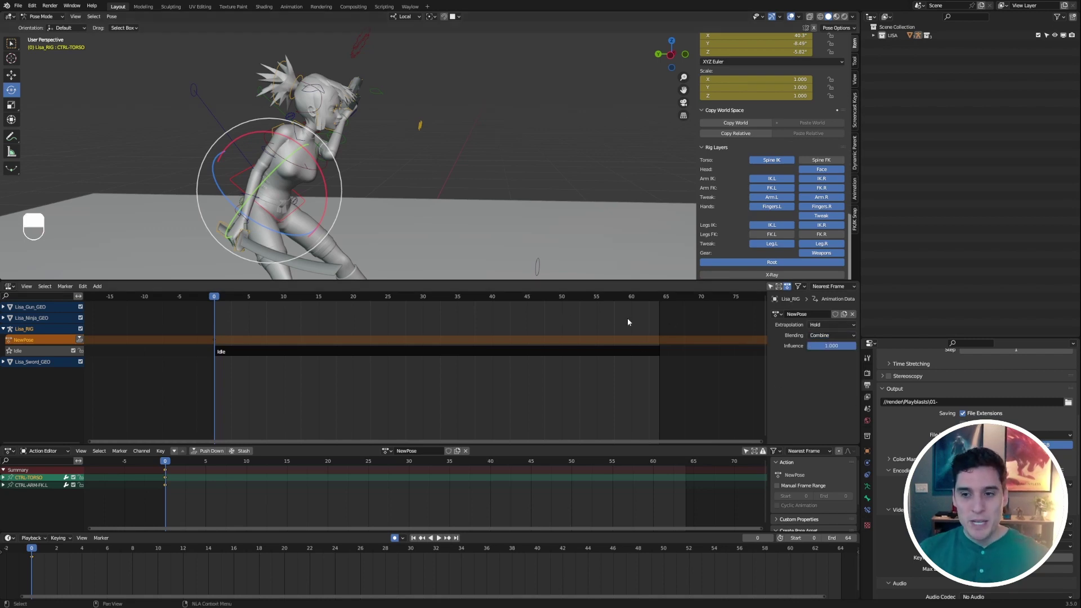
pyautogui.click(830, 336)
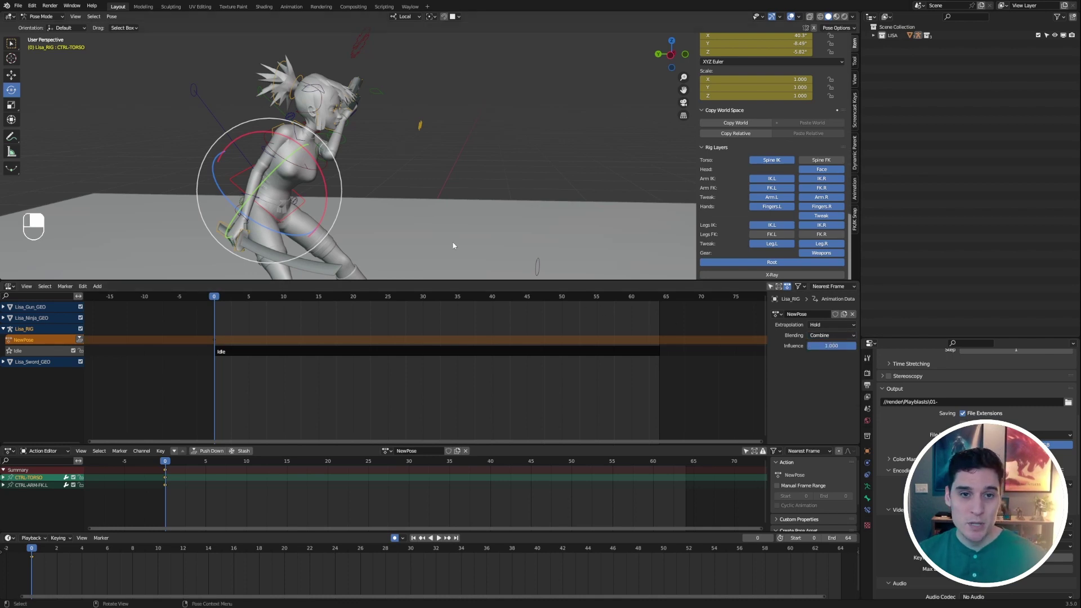
pyautogui.moveTo(399, 199); pyautogui.dragTo(405, 199, button='middle')
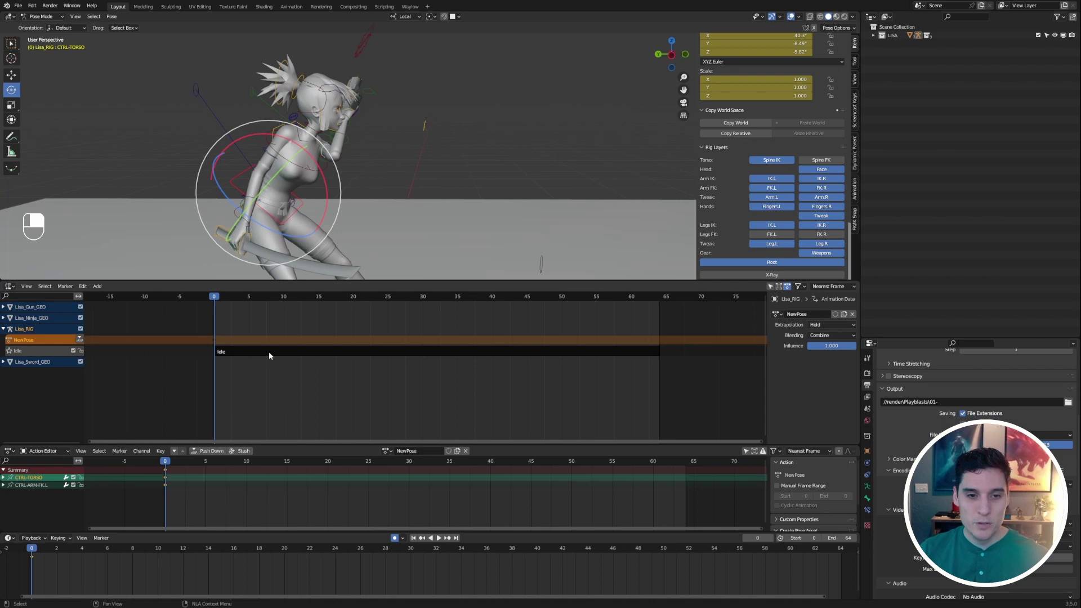
pyautogui.press('space')
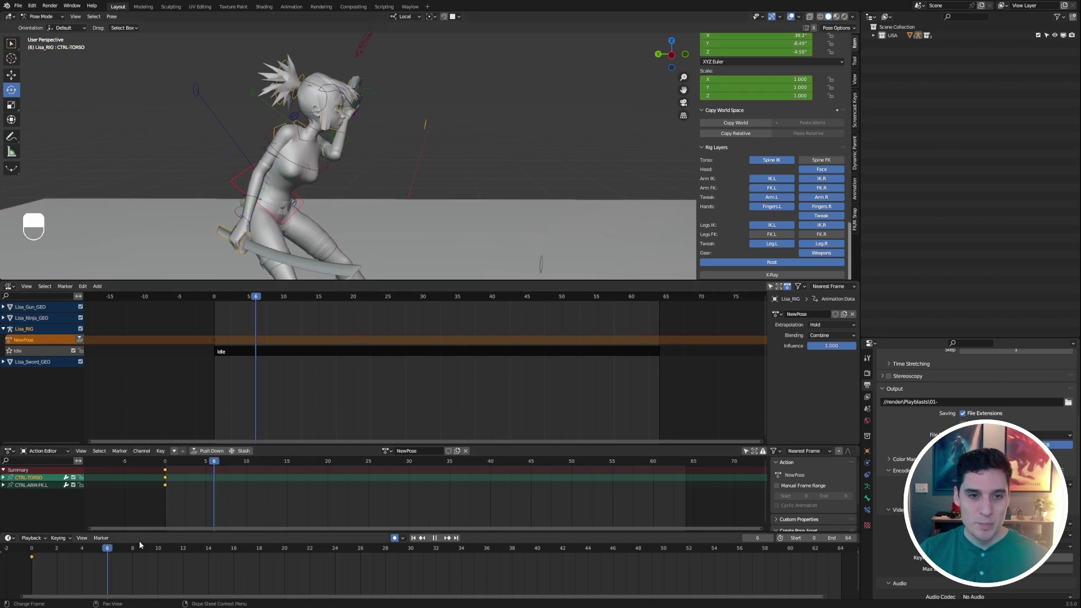
pyautogui.press('Escape')
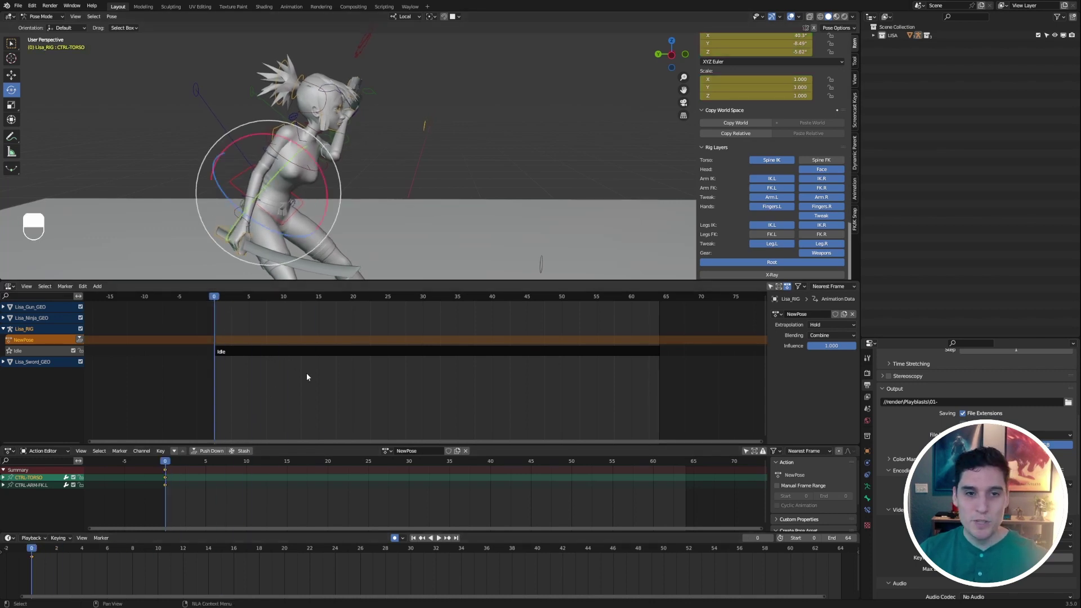
pyautogui.click(282, 351)
pyautogui.click(364, 381)
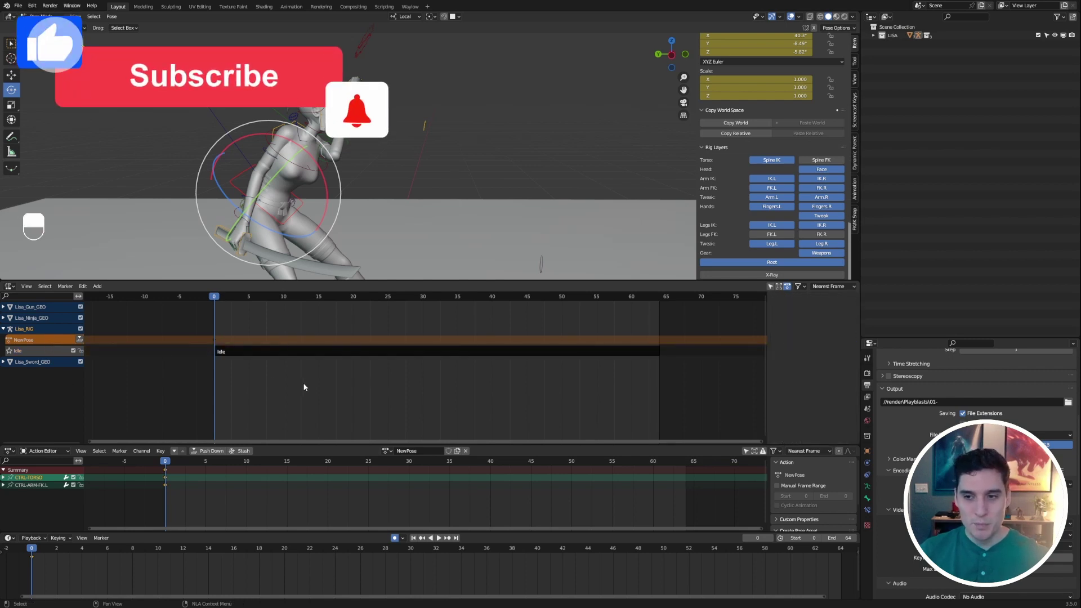
pyautogui.press('space')
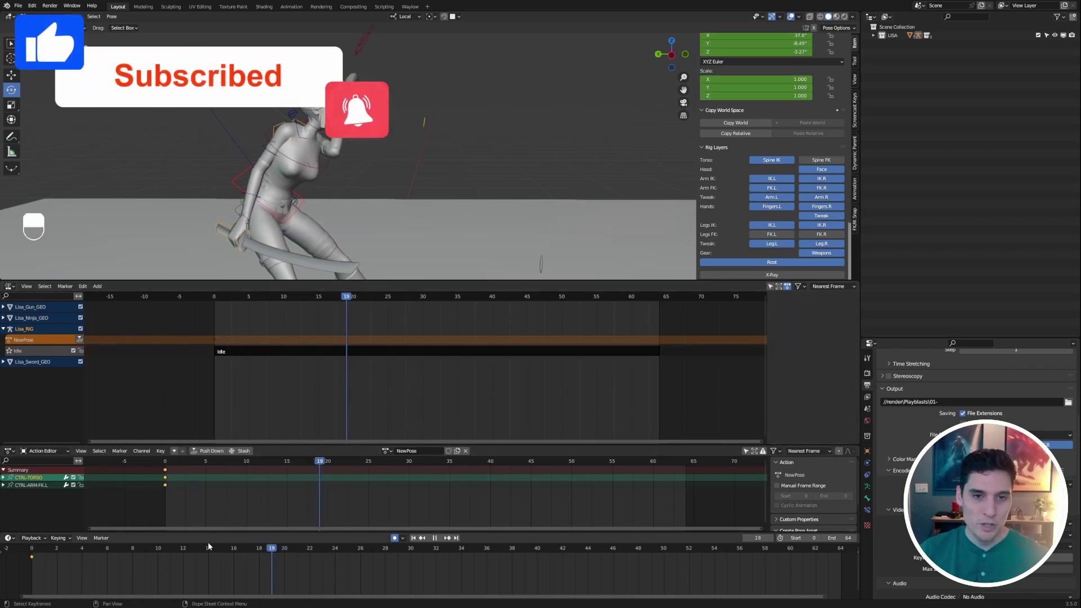
pyautogui.press('space')
pyautogui.moveTo(208, 547); pyautogui.dragTo(31, 545)
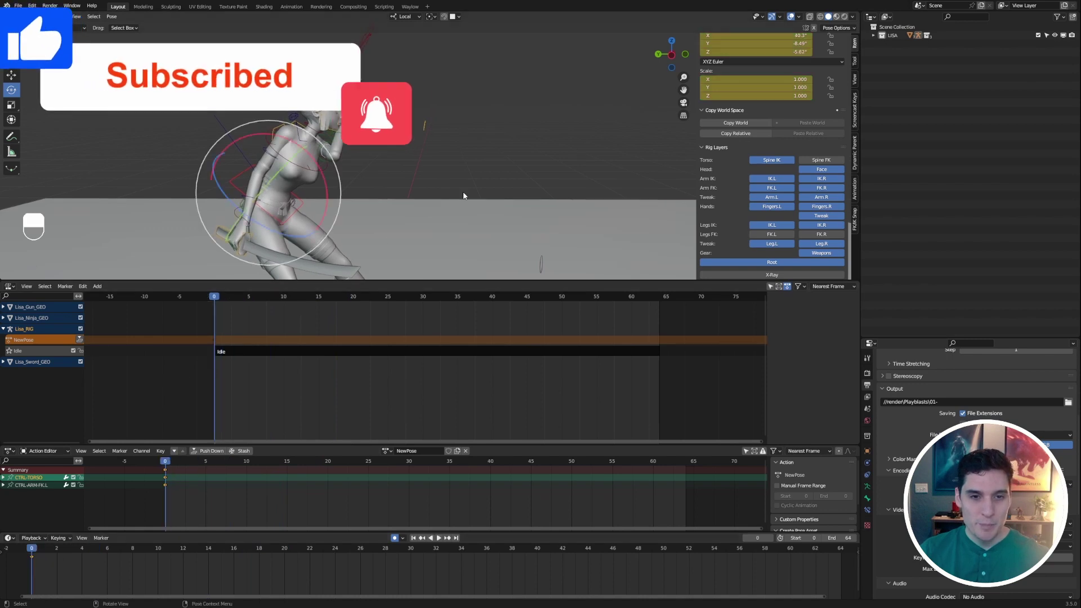
# Select all of the rig's controls and unlink the NewPose action from the rig.
pyautogui.click(462, 158)
pyautogui.press('a')
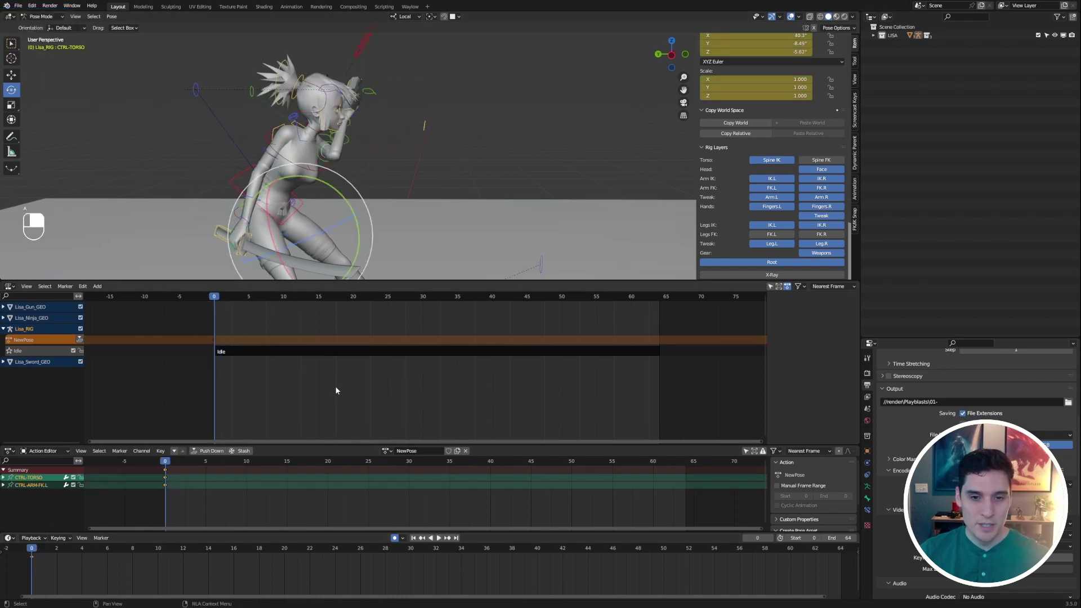
pyautogui.click(465, 450)
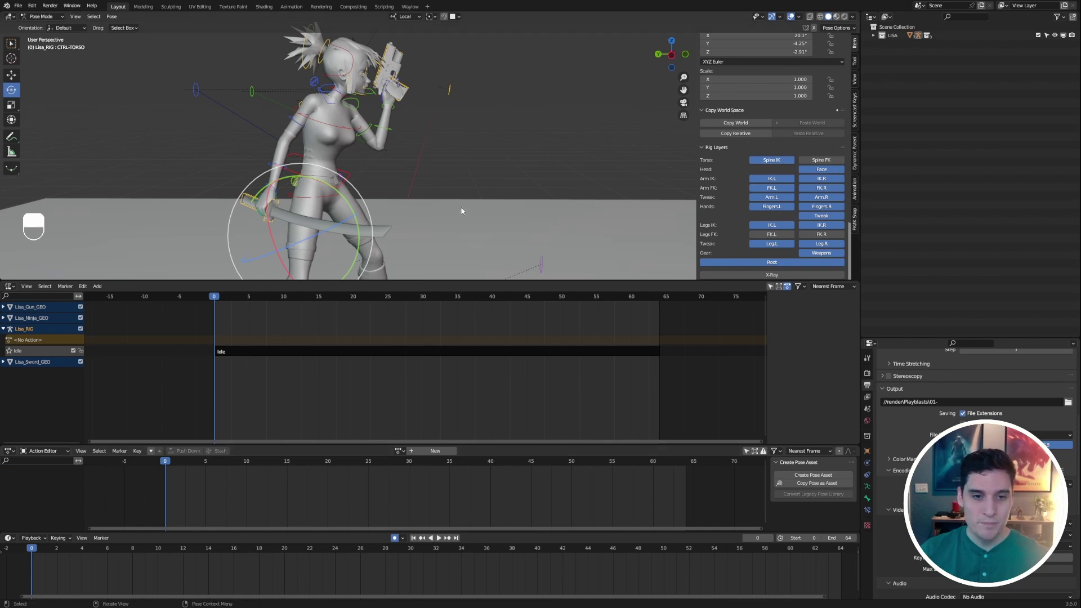
# With all controls of the rig selected at frame 0, create a new action named NewPose.001.
pyautogui.click(491, 160)
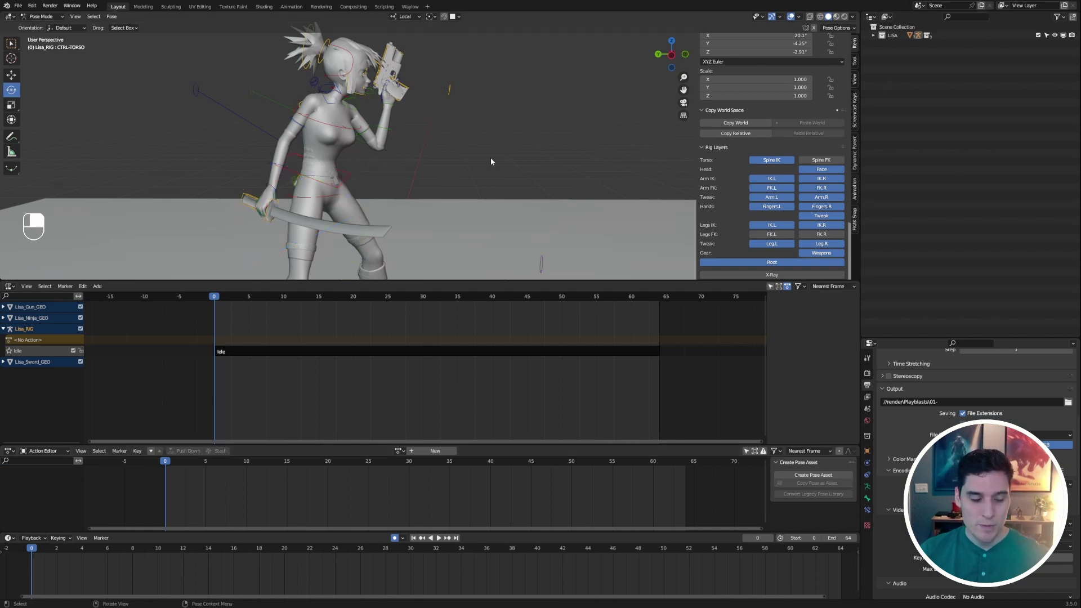
pyautogui.press('a')
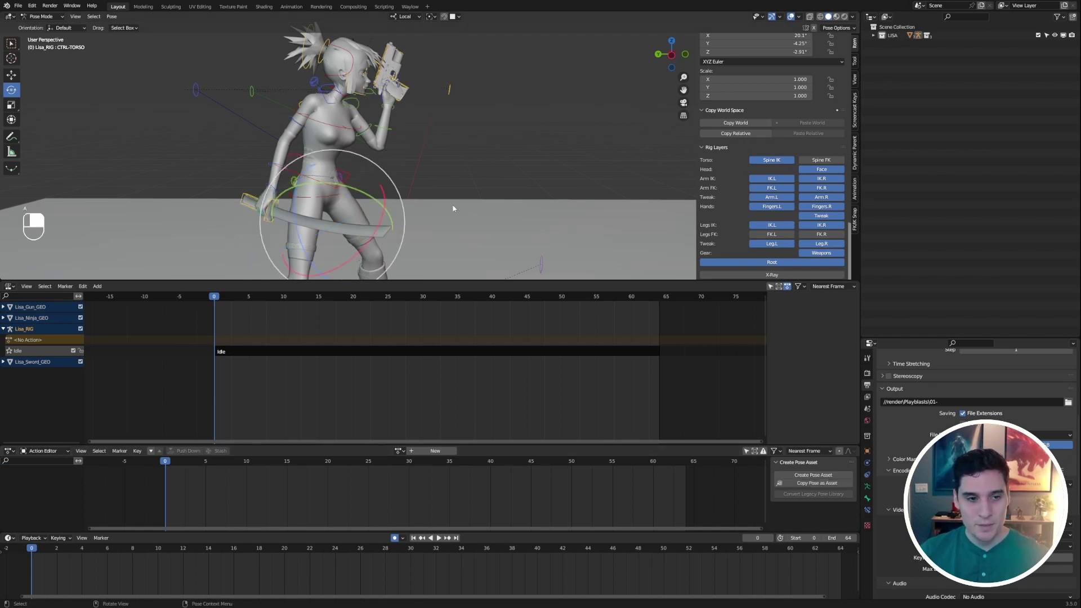
pyautogui.click(439, 451)
pyautogui.doubleClick(428, 451)
pyautogui.write('NewPose.001')
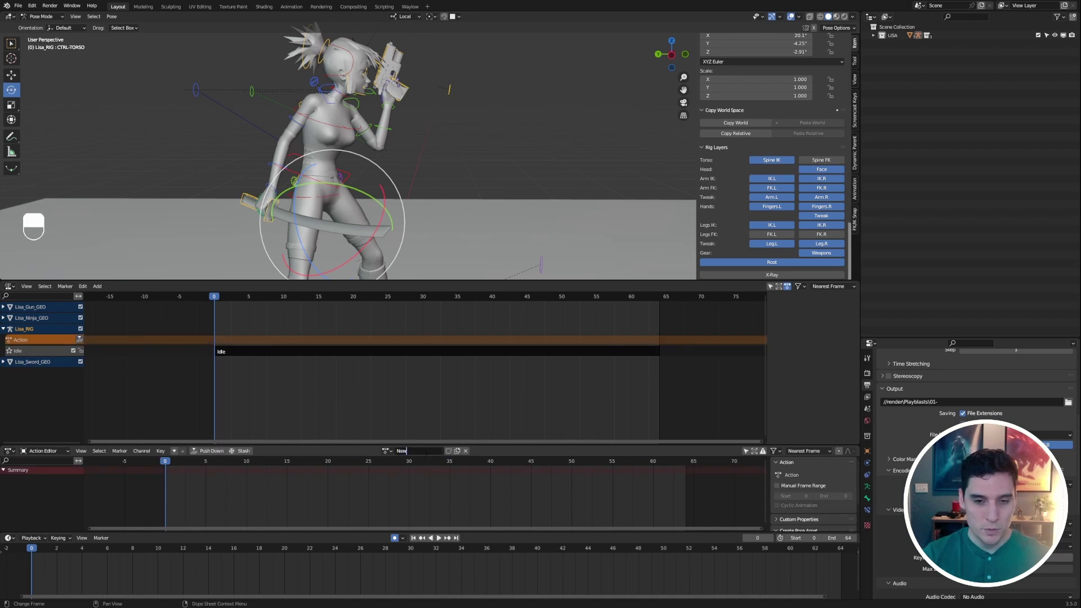
pyautogui.press('Return')
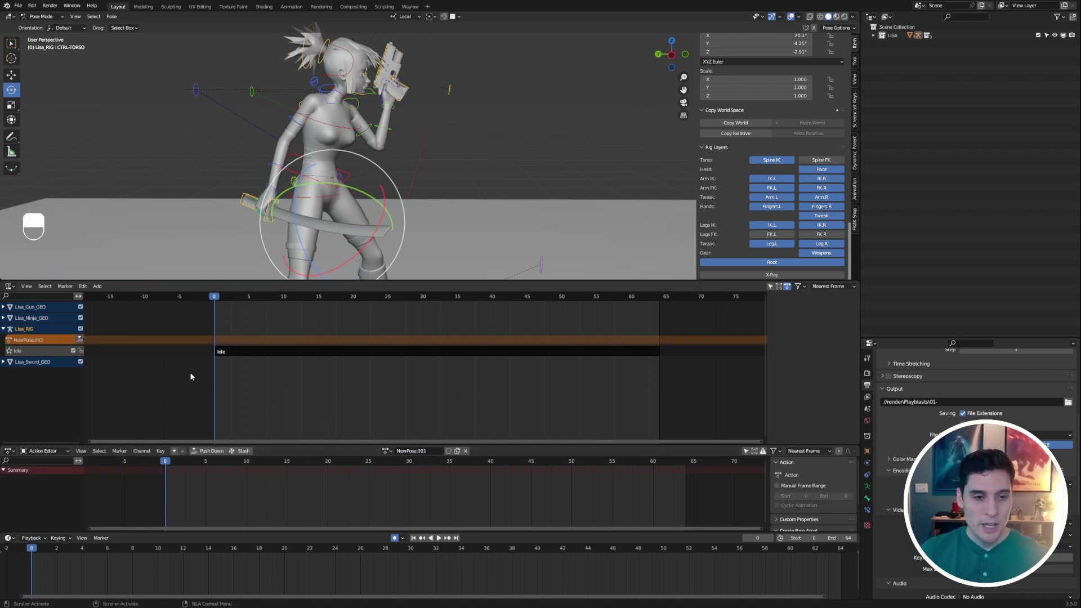
# Set the blending of the NewPose.001 action to Combine in the NLA Editor.
pyautogui.click(52, 351)
pyautogui.click(272, 374)
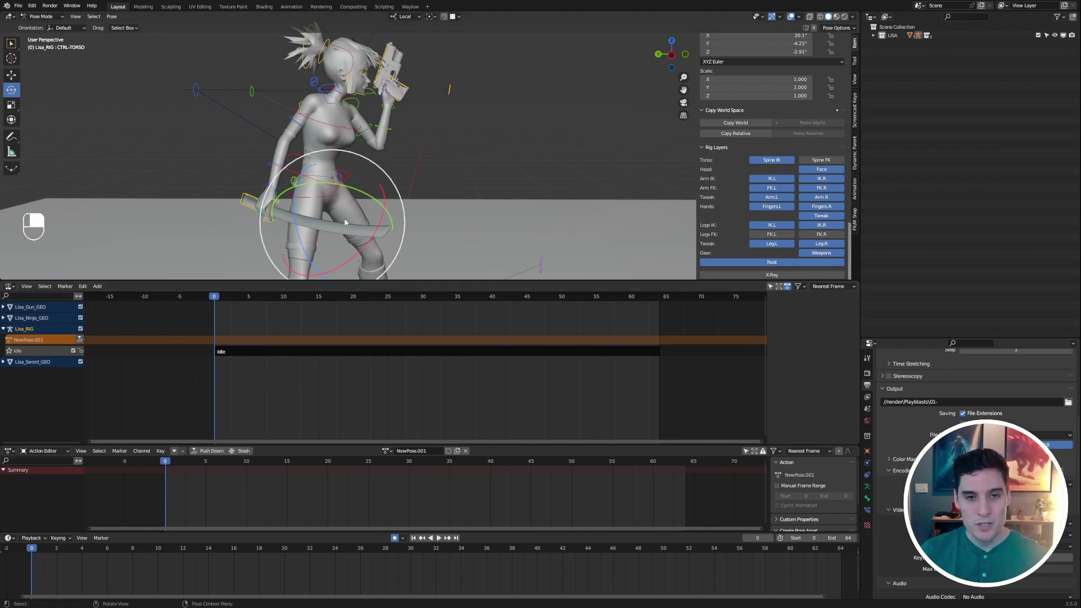
pyautogui.click(43, 340)
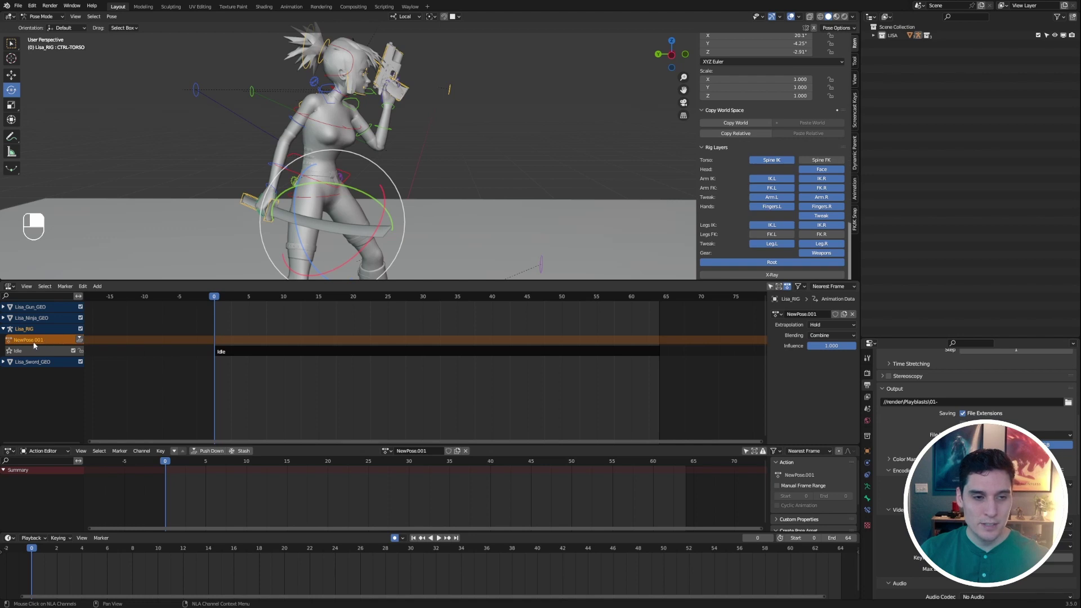
pyautogui.click(830, 338)
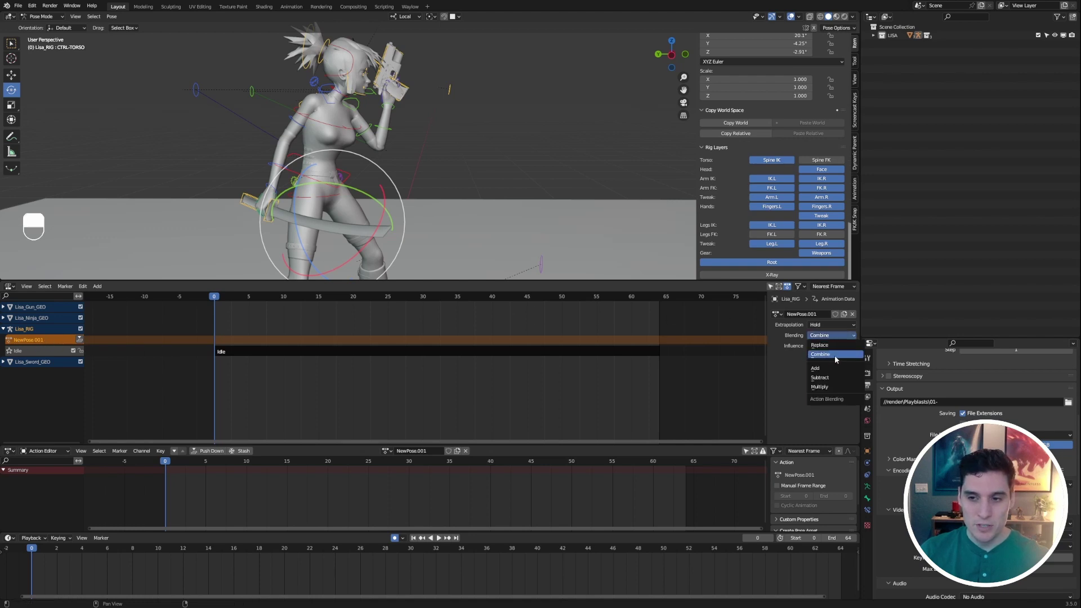
pyautogui.click(830, 355)
# At frame 0, nudge the torso control about -0.01 m along its local Y axis with the Move tool.
pyautogui.hotkey('ctrl', 'z')
pyautogui.hotkey('ctrl', 'z')
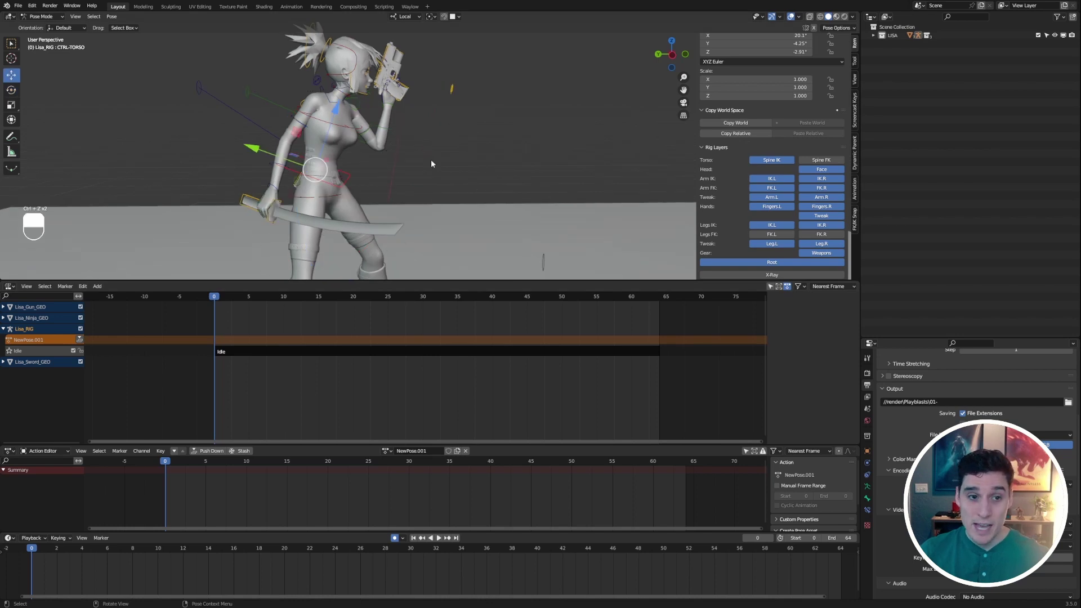
pyautogui.press('w')
pyautogui.moveTo(394, 182); pyautogui.dragTo(390, 180, button='middle')
pyautogui.moveTo(326, 135); pyautogui.dragTo(289, 166)
pyautogui.moveTo(434, 155); pyautogui.dragTo(397, 153, button='middle')
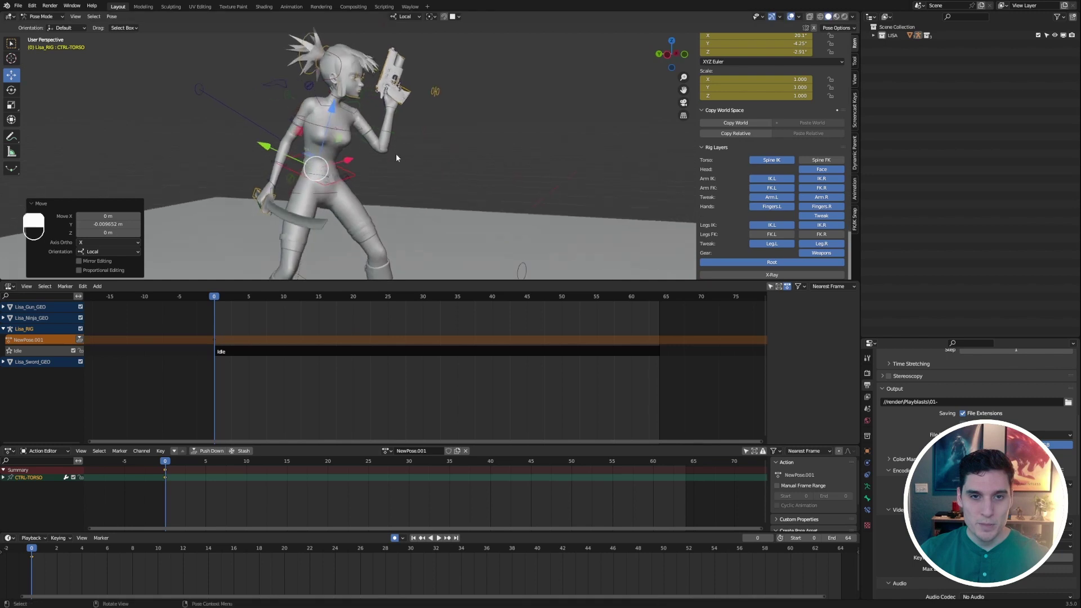
# Rotate the left FK arm control to about -81°, -10° and 13° in XYZ to lower the gun arm at frame 0.
pyautogui.rightClick(387, 132)
pyautogui.press('e')
pyautogui.moveTo(496, 160); pyautogui.dragTo(423, 163, button='middle')
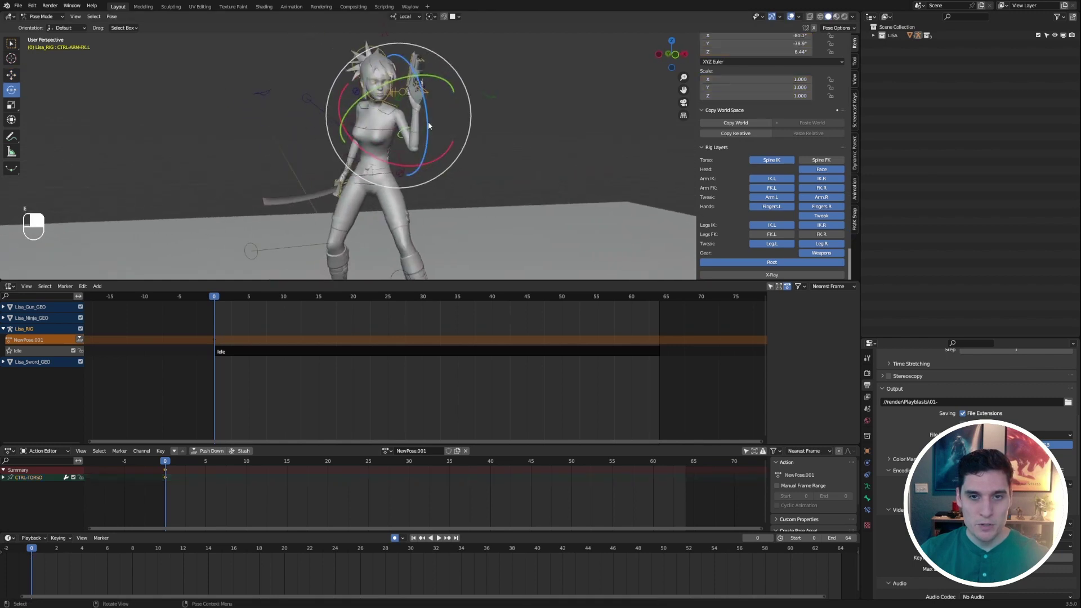
pyautogui.moveTo(428, 121); pyautogui.dragTo(431, 140)
pyautogui.moveTo(439, 141); pyautogui.dragTo(414, 138, button='middle')
pyautogui.moveTo(422, 125); pyautogui.dragTo(427, 131)
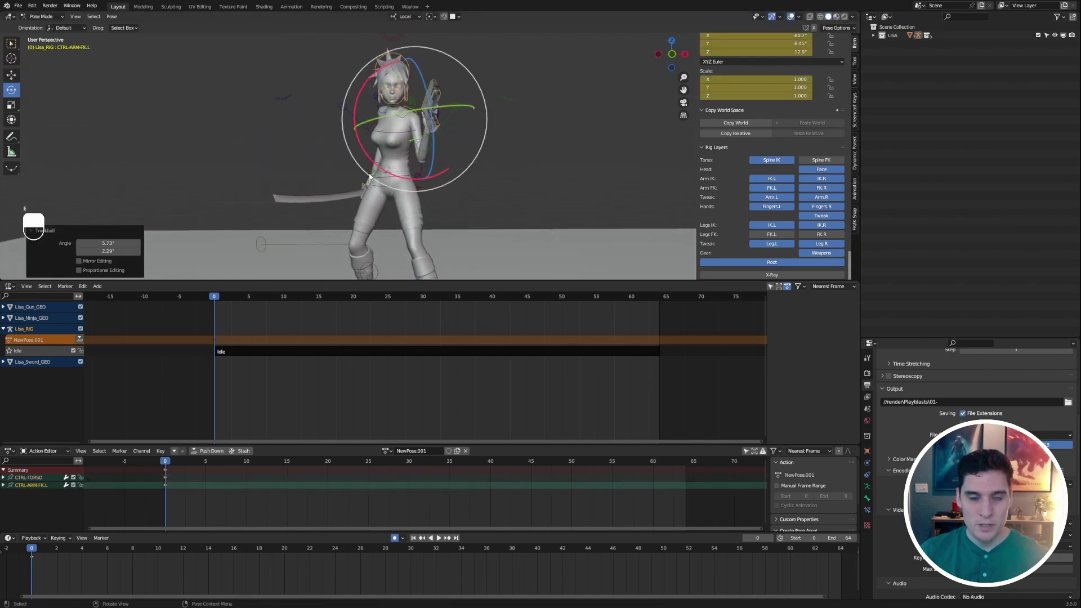
pyautogui.moveTo(343, 169); pyautogui.dragTo(464, 172, button='middle')
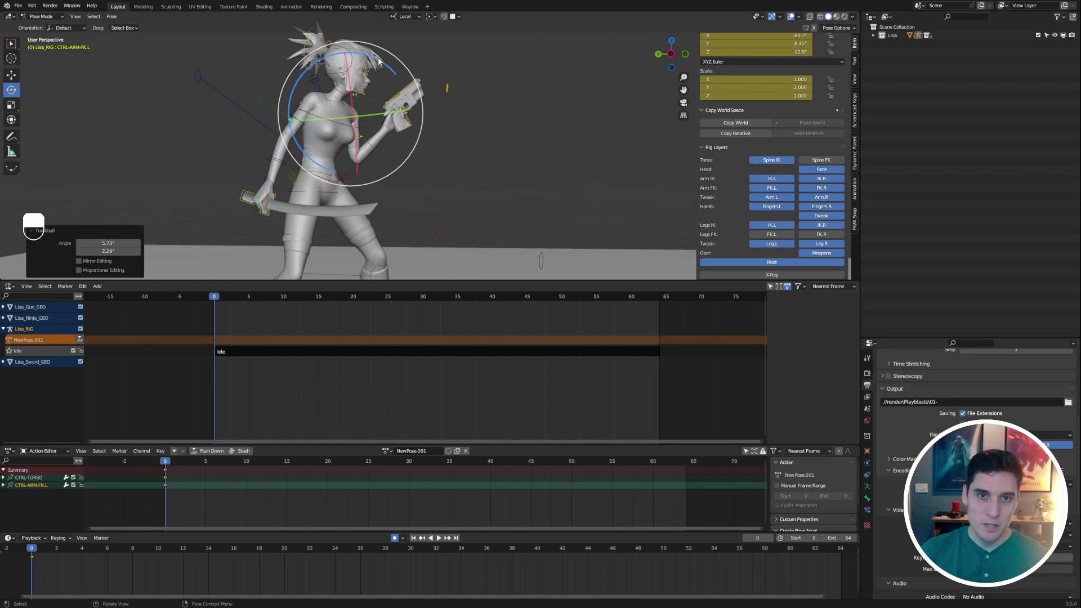
pyautogui.moveTo(362, 55); pyautogui.dragTo(364, 56)
pyautogui.press('i')
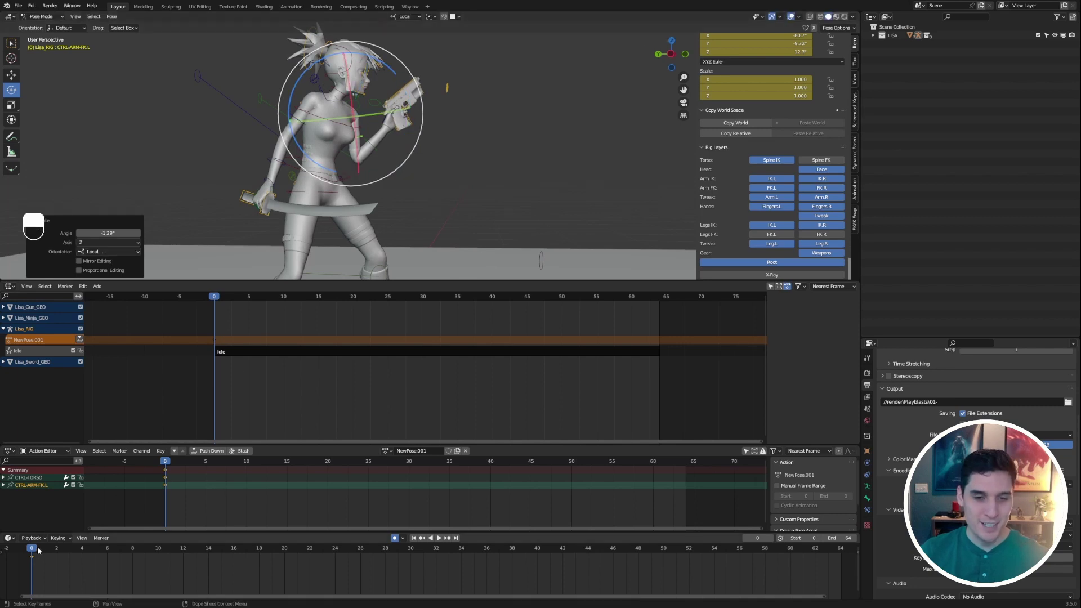
# Play and scrub the timeline while viewing the character from the front and side to examine the layered arm pose.
pyautogui.press('space')
pyautogui.moveTo(422, 546); pyautogui.dragTo(32, 550)
pyautogui.press('space')
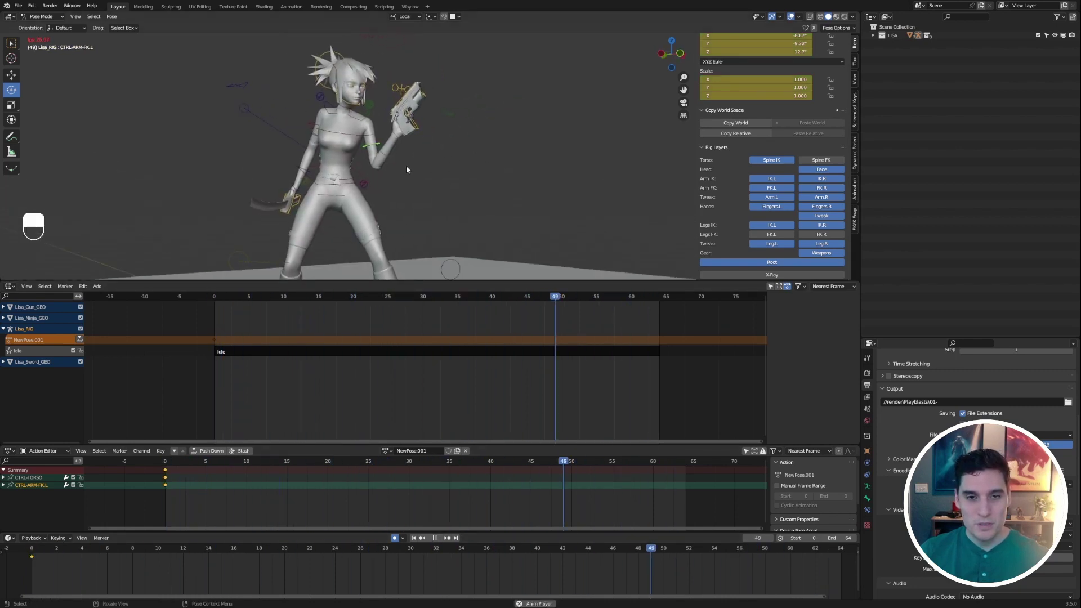
pyautogui.moveTo(399, 171); pyautogui.dragTo(465, 170, button='middle')
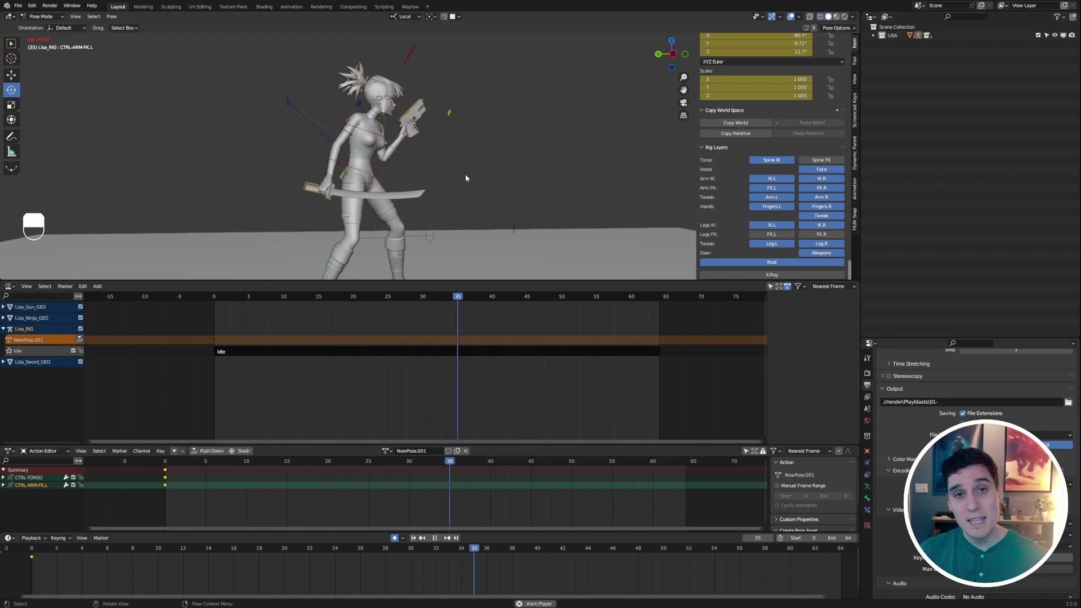
pyautogui.click(431, 538)
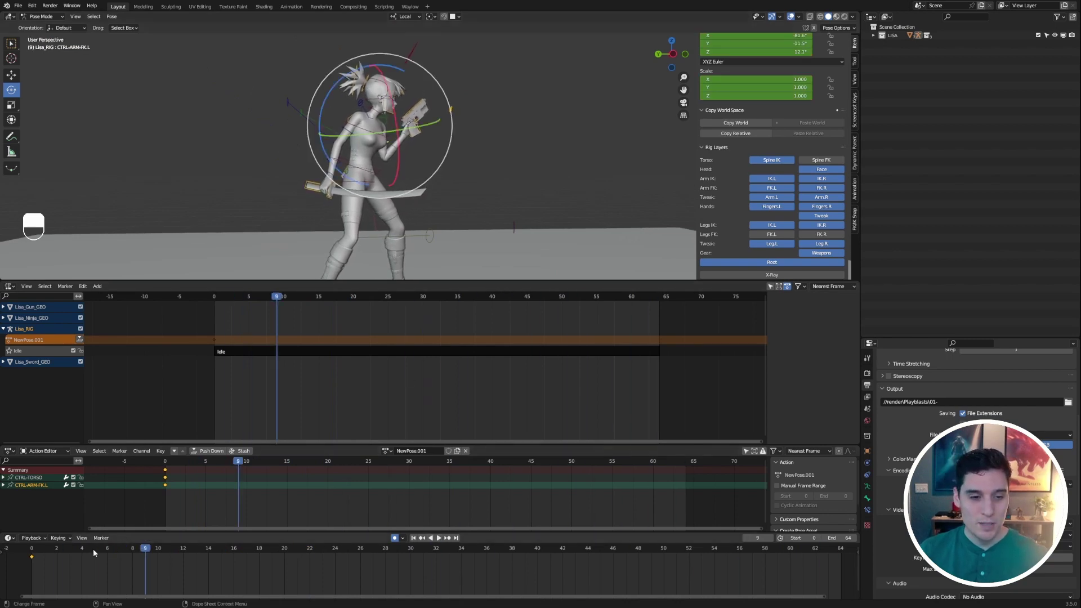
# At frame 0, lower the torso control about 0.22 m along global Z to put the character into a crouch.
pyautogui.moveTo(93, 548); pyautogui.dragTo(31, 549)
pyautogui.click(365, 176)
pyautogui.press('w')
pyautogui.press('w')
pyautogui.click(365, 175)
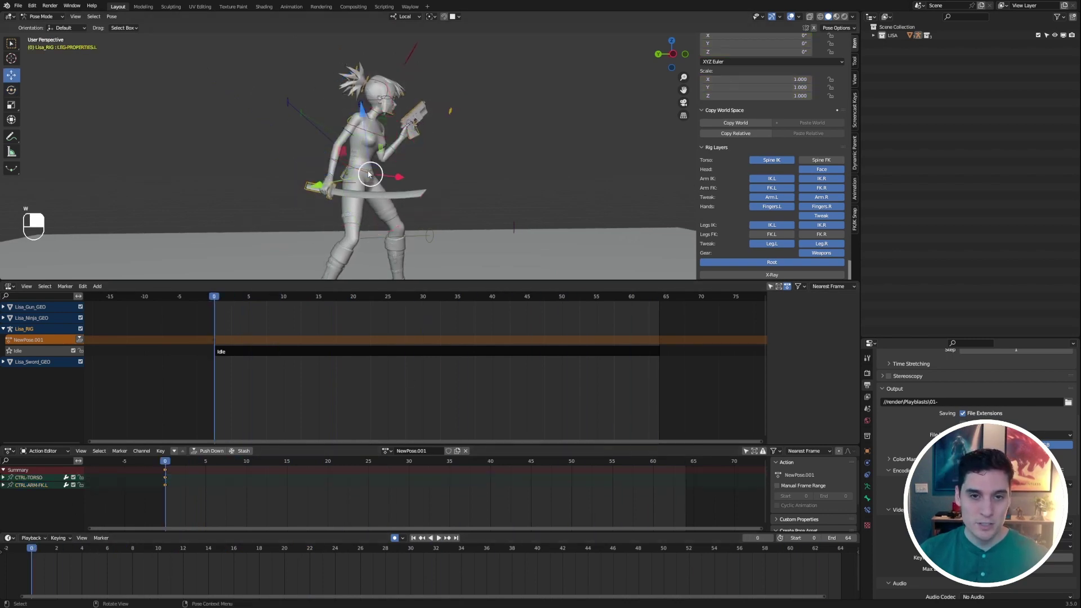
pyautogui.click(364, 173)
pyautogui.press('g')
pyautogui.press('z')
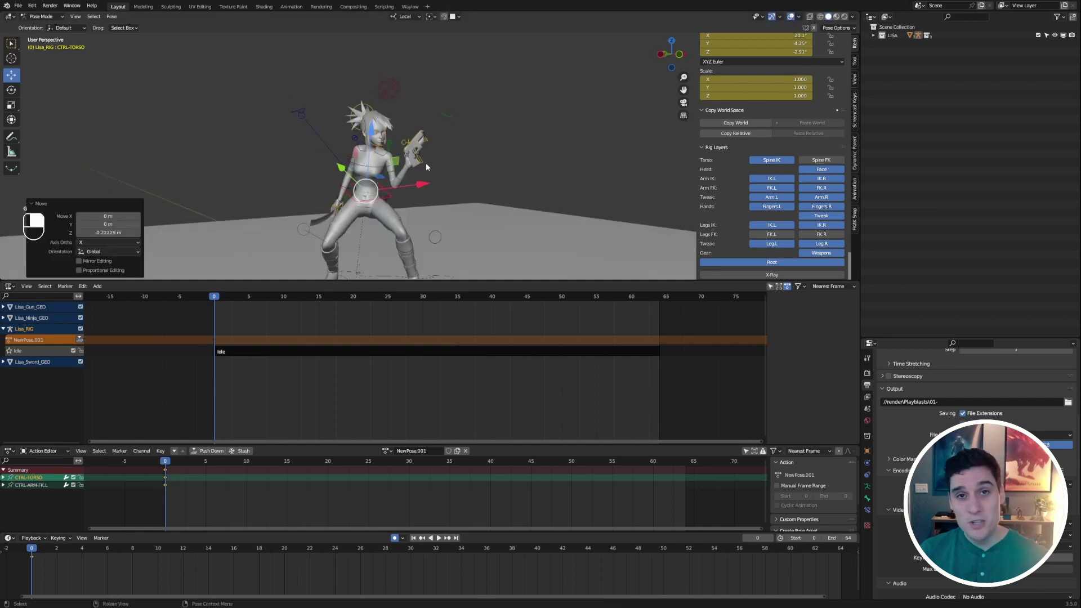
pyautogui.moveTo(426, 163); pyautogui.dragTo(495, 186, button='middle')
# Play the animation to examine the crouched pose layered over the Idle motion, and return to frame 0.
pyautogui.click(440, 538)
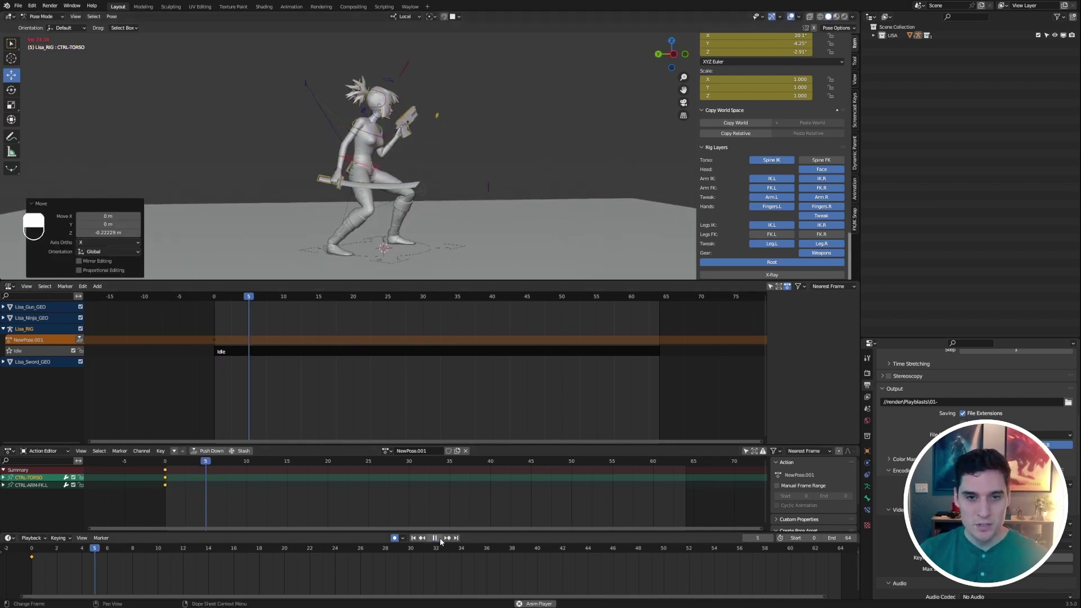
pyautogui.scroll(2, 411, 276)
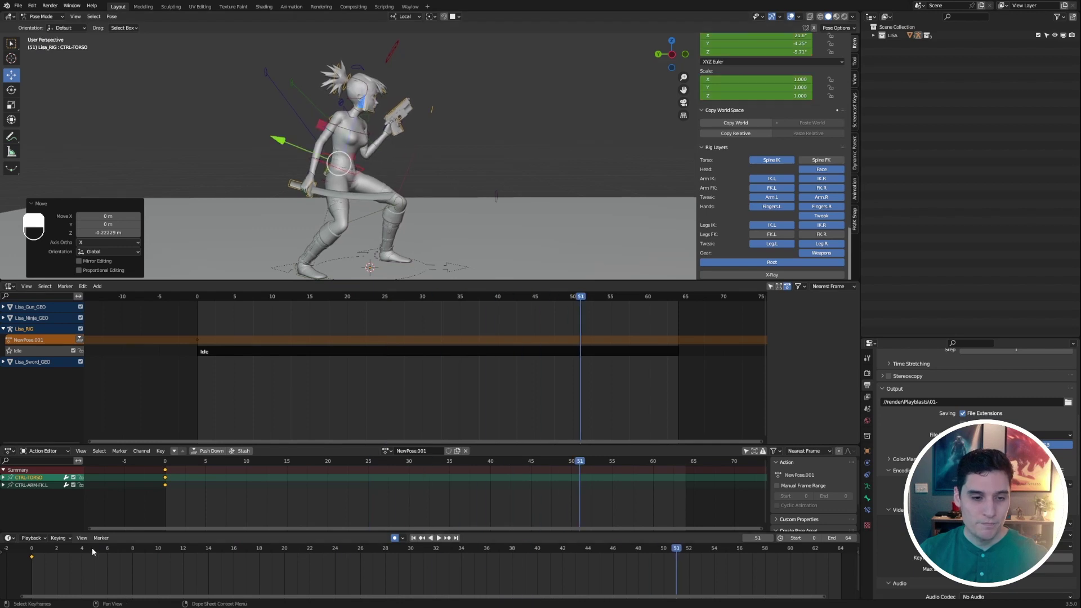
pyautogui.press('Escape')
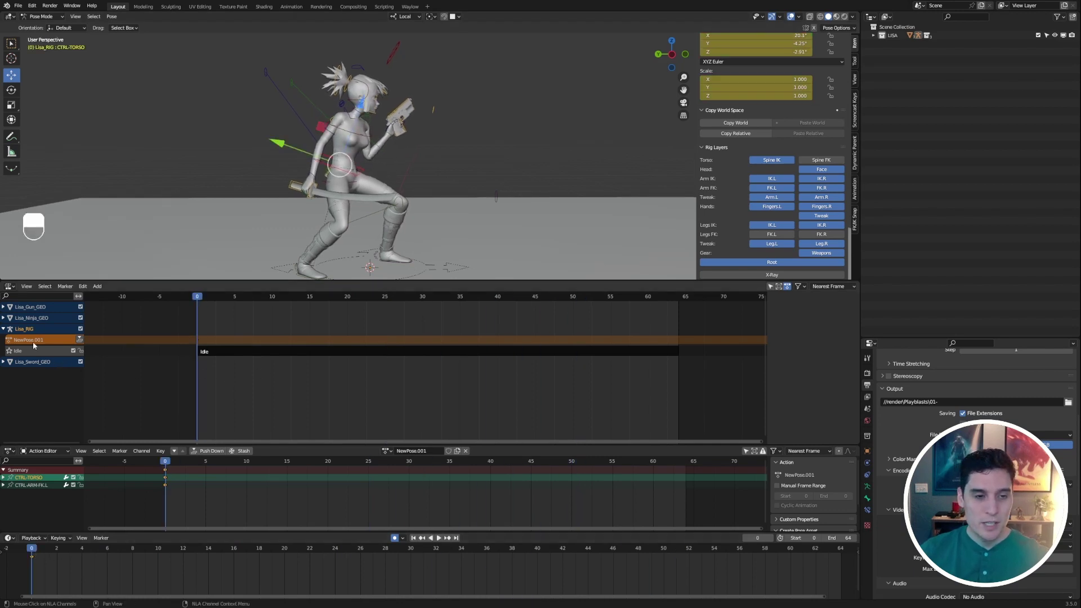
pyautogui.moveTo(210, 160); pyautogui.dragTo(225, 161, button='middle')
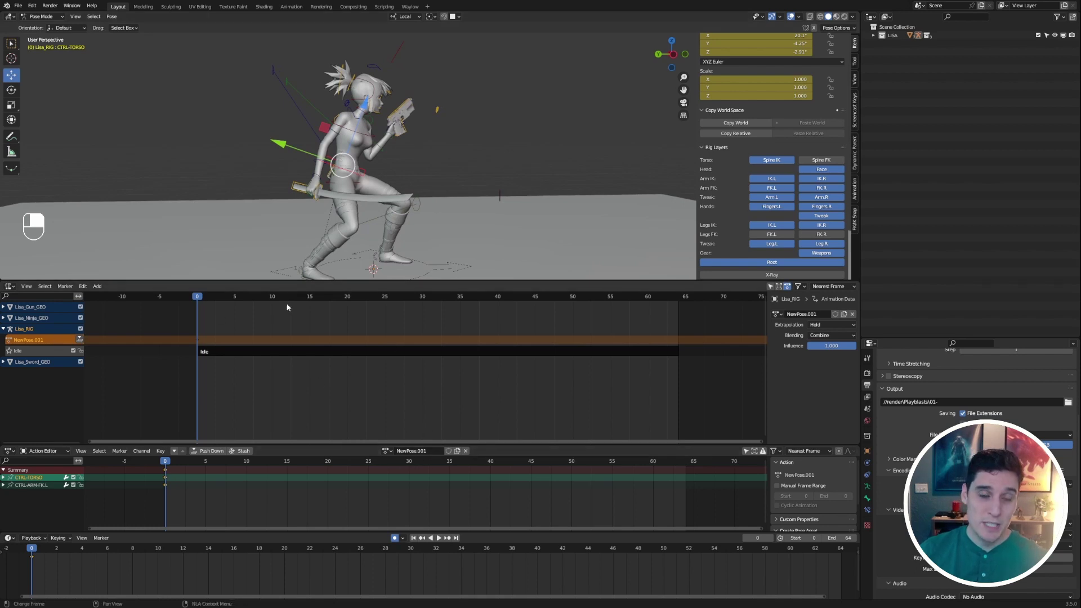
# Push the NewPose.001 action down into its own NLA track and disable that track to play the Idle strip alone.
pyautogui.click(214, 451)
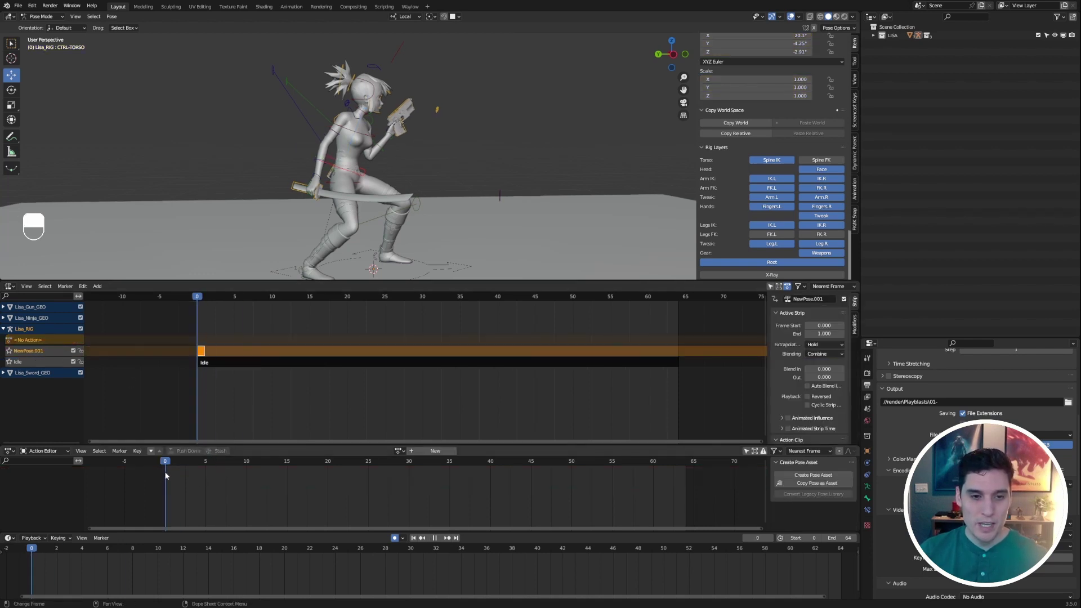
pyautogui.click(73, 351)
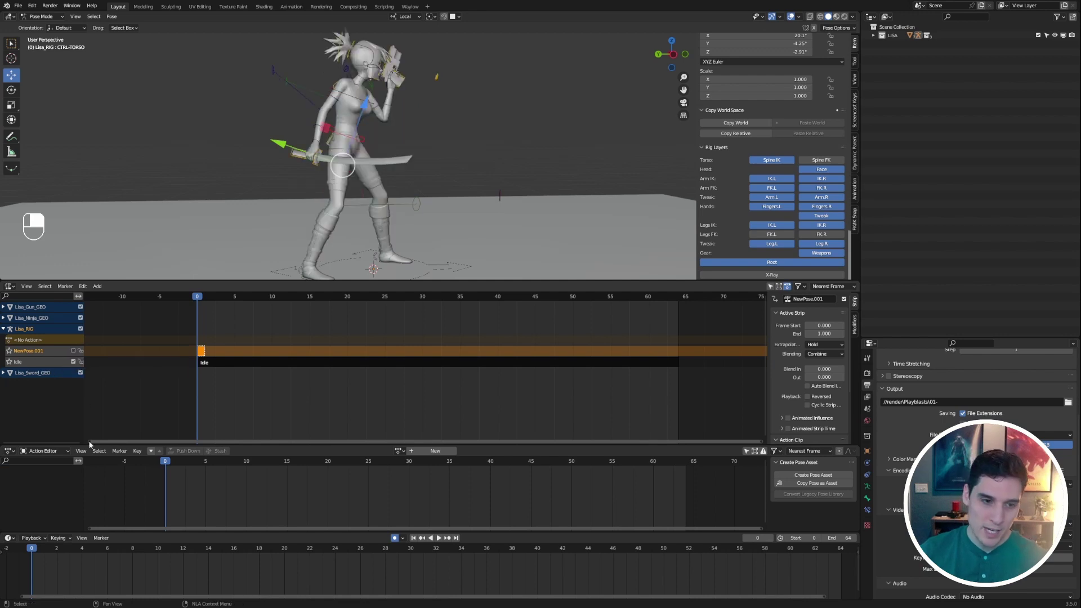
pyautogui.press('space')
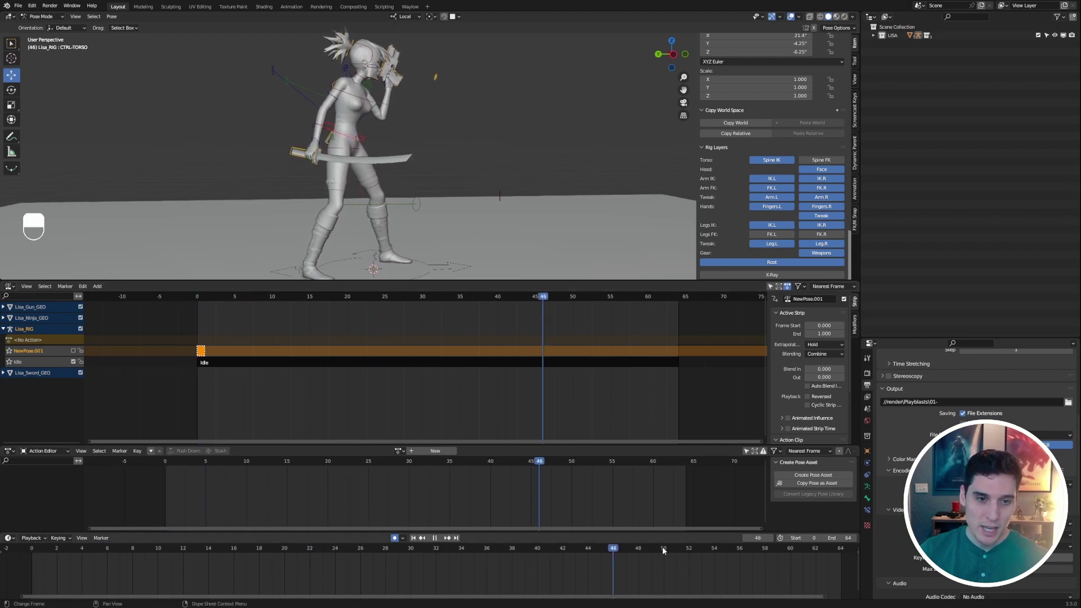
# Stop playback, re-enable the NewPose.001 track, play the layered crouch animation, and return to frame 0.
pyautogui.press('Escape')
pyautogui.click(73, 351)
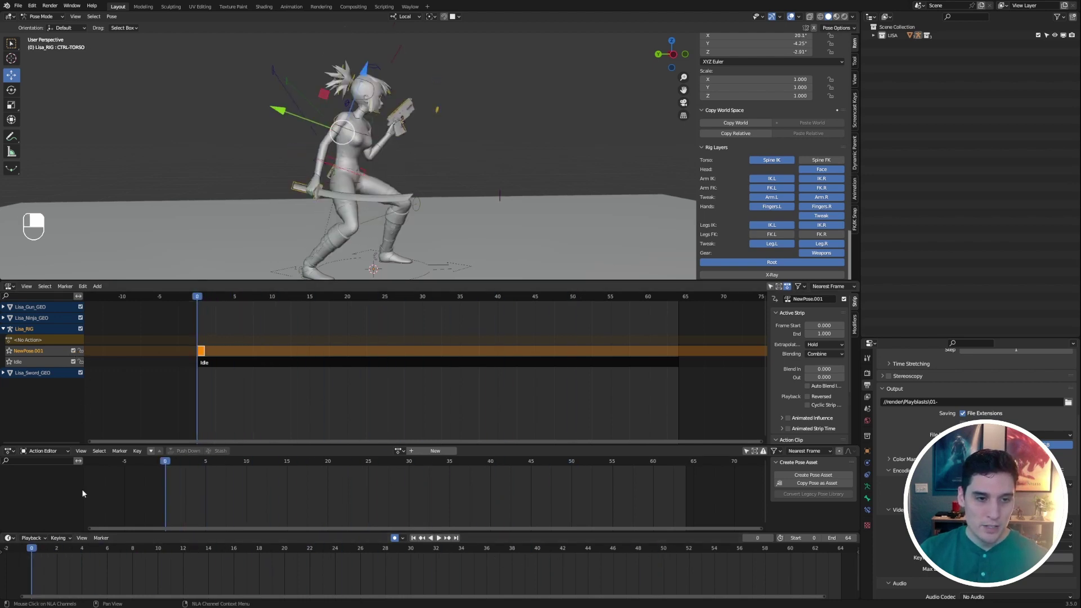
pyautogui.press('space')
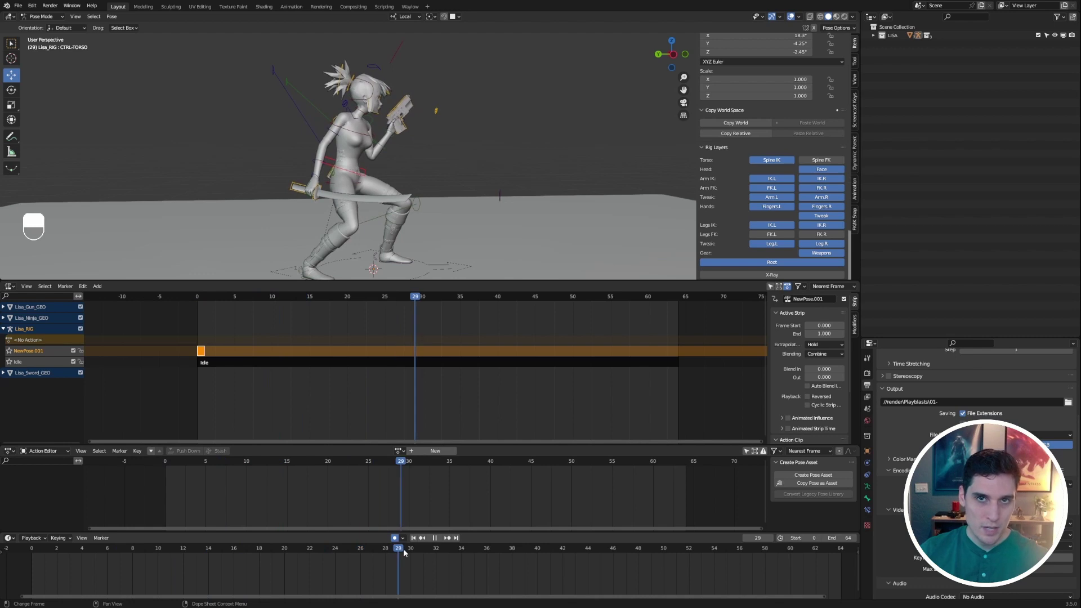
pyautogui.moveTo(403, 549); pyautogui.dragTo(34, 553)
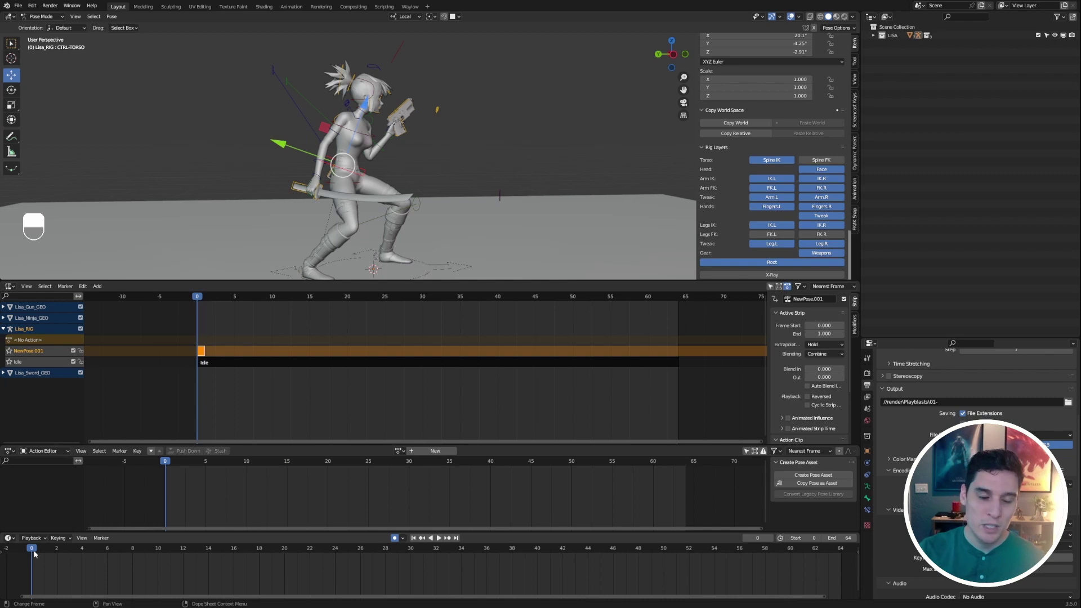
# Disable and re-enable the NewPose.001 track while previewing playback to compare the Idle motion with and without the crouch.
pyautogui.click(73, 351)
pyautogui.press('space')
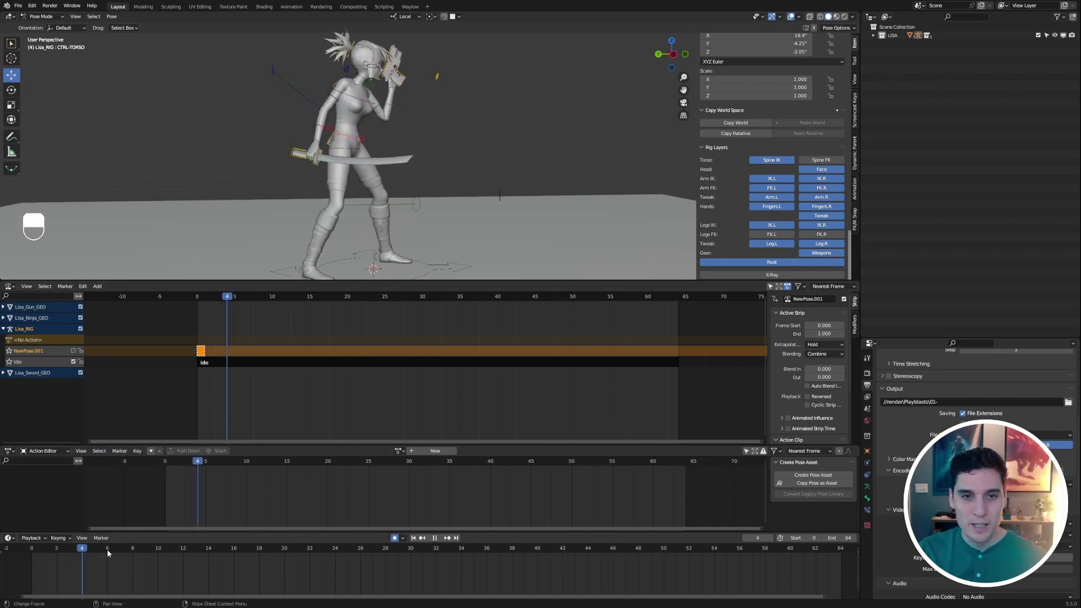
pyautogui.click(73, 351)
pyautogui.click(34, 551)
pyautogui.press('space')
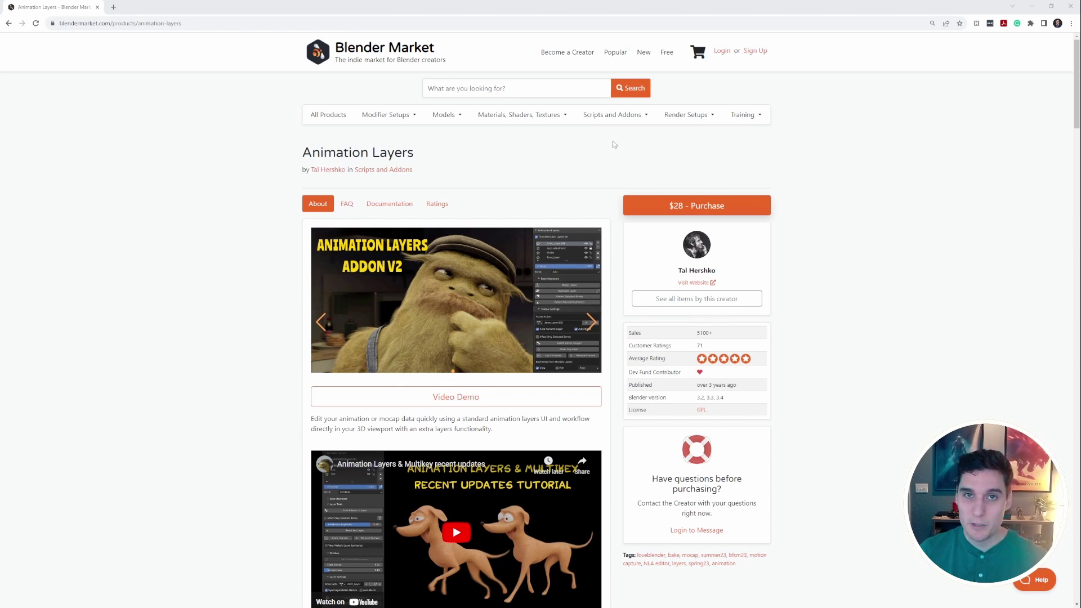
# Minimise the add-on's web page, switch to the Blender scene with only the Idle action, play it, and return to frame 0.
pyautogui.click(1031, 9)
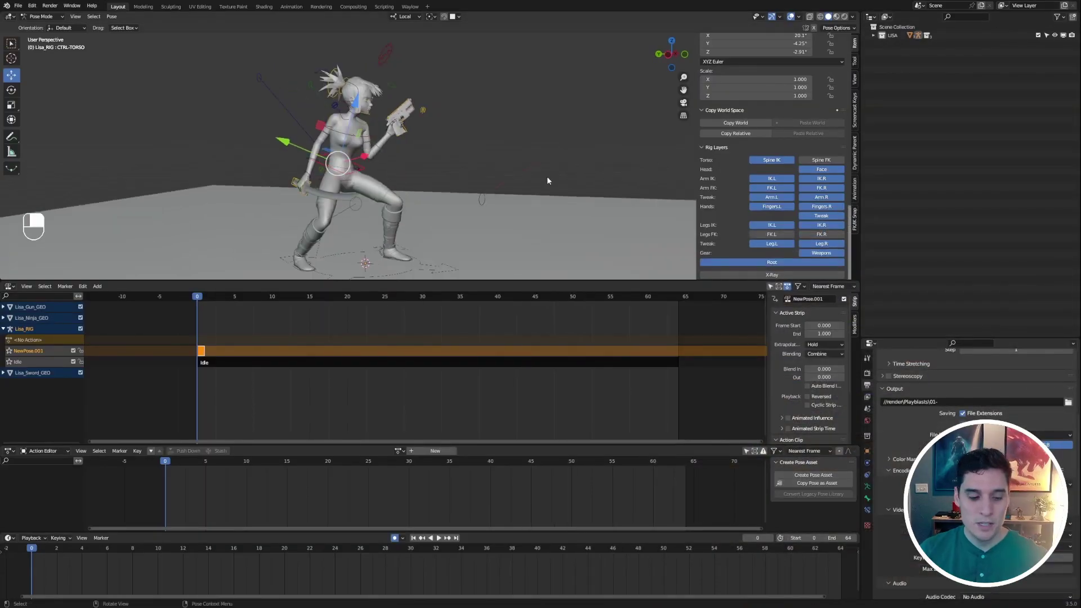
pyautogui.hotkey('alt', 'Tab')
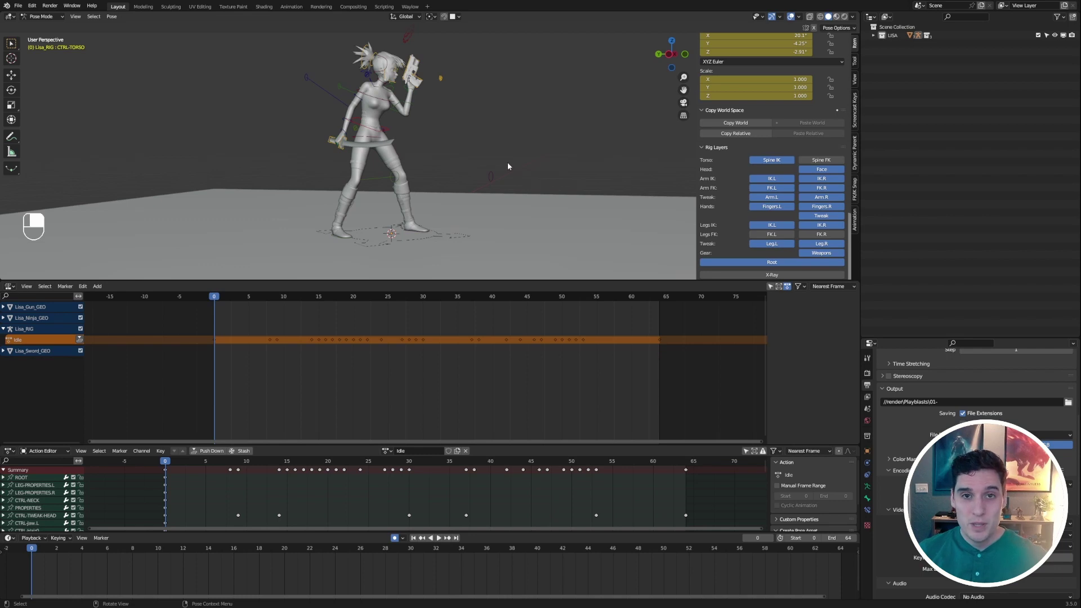
pyautogui.click(439, 537)
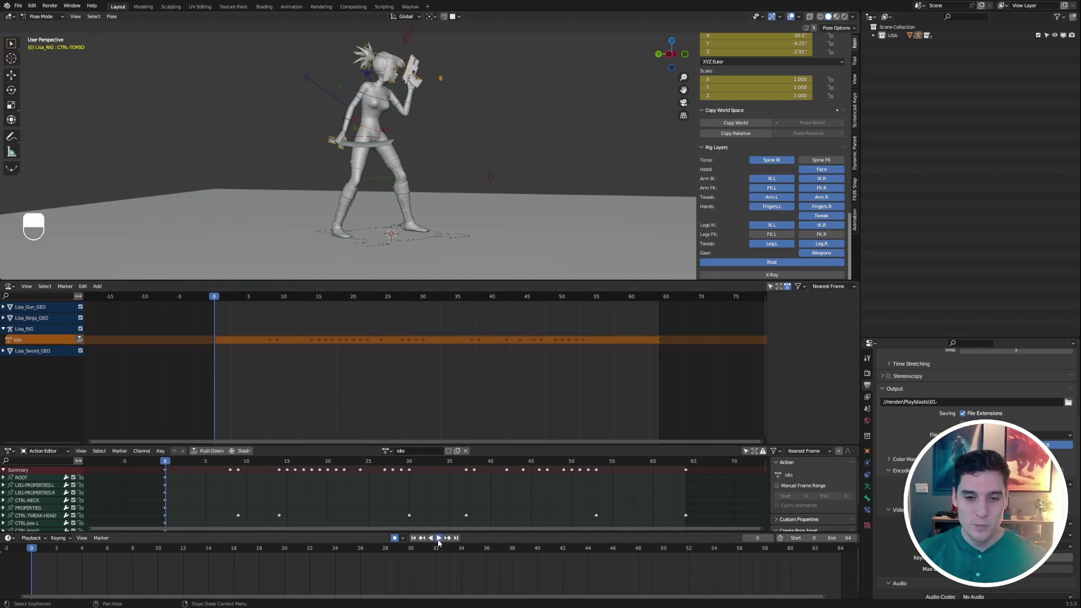
pyautogui.click(439, 540)
pyautogui.click(31, 549)
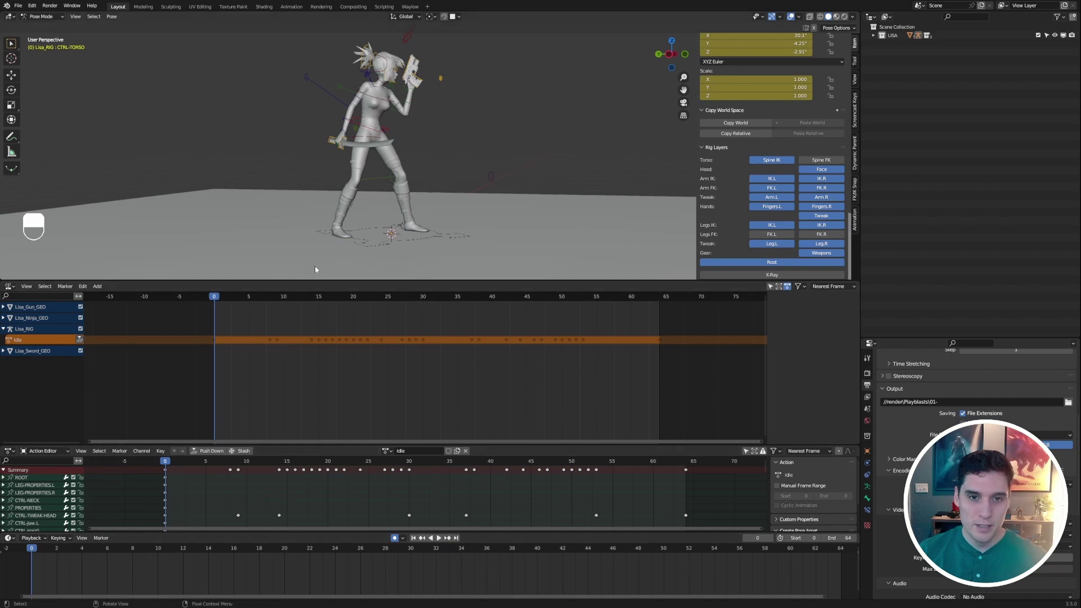
# Enlarge the 3D viewport and reduce the height of the timeline below the Action Editor.
pyautogui.moveTo(328, 280); pyautogui.dragTo(335, 317)
pyautogui.moveTo(312, 445); pyautogui.dragTo(312, 458)
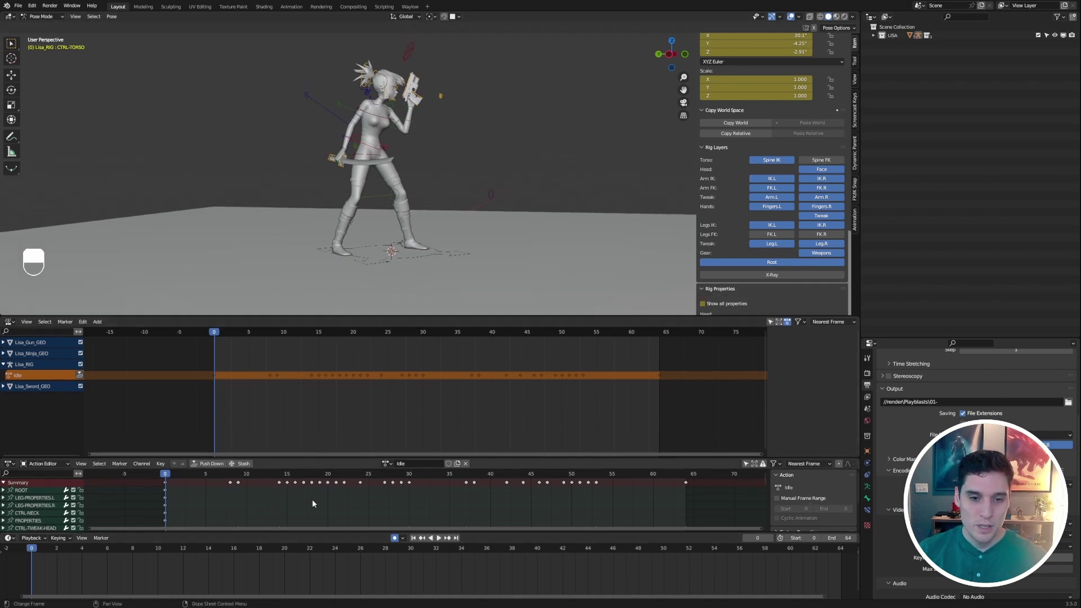
pyautogui.moveTo(300, 532); pyautogui.dragTo(299, 555)
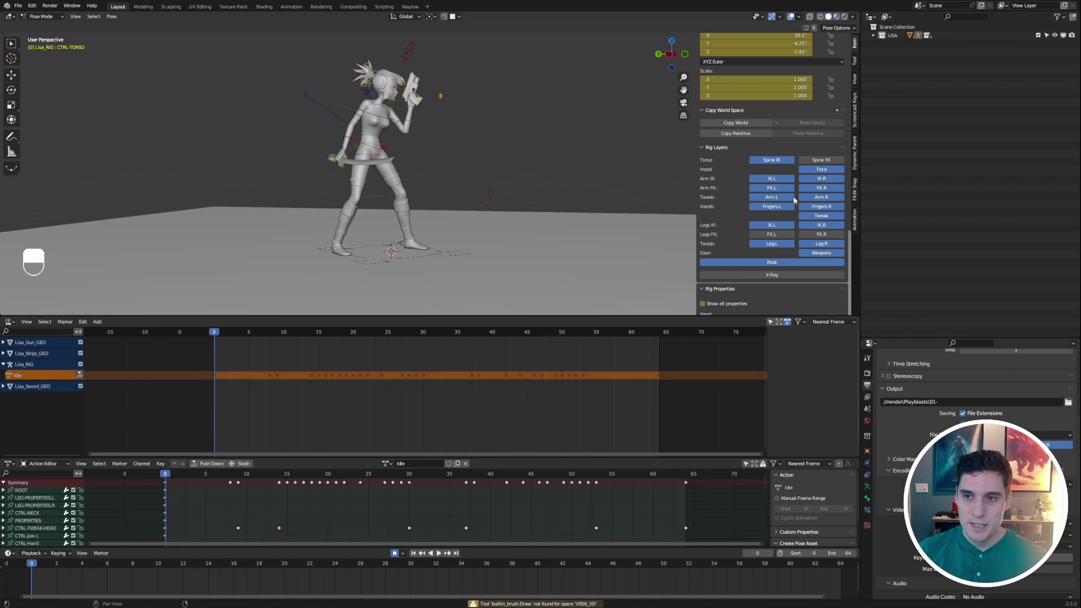
# Show the Animation Layers add-on settings beside the character in the 3D viewport.
pyautogui.scroll(3, 768, 136)
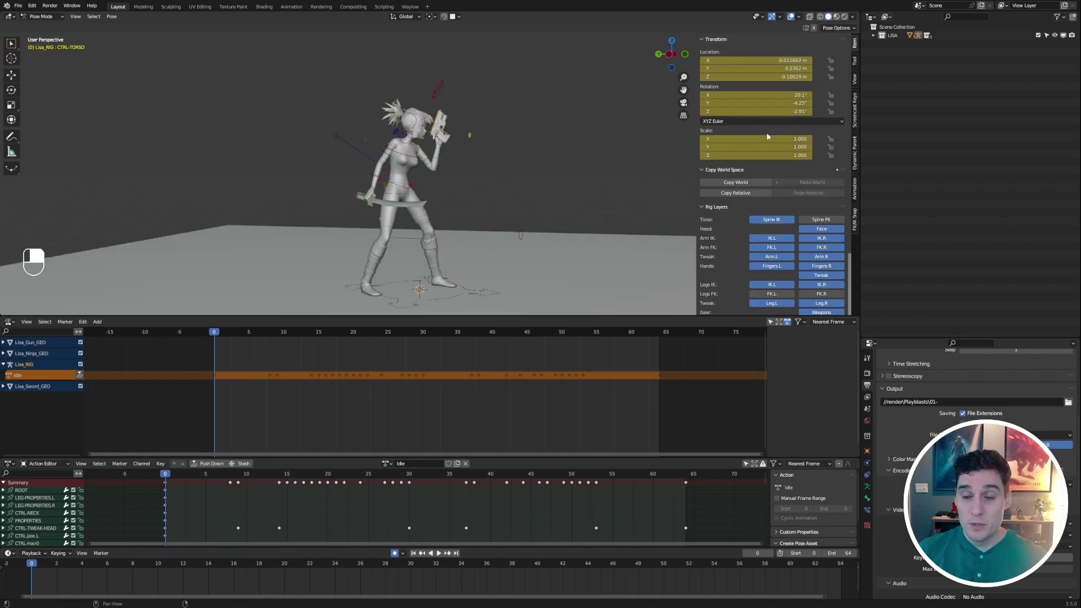
pyautogui.click(855, 189)
pyautogui.press('n')
pyautogui.press('n')
pyautogui.press('n')
pyautogui.press('n')
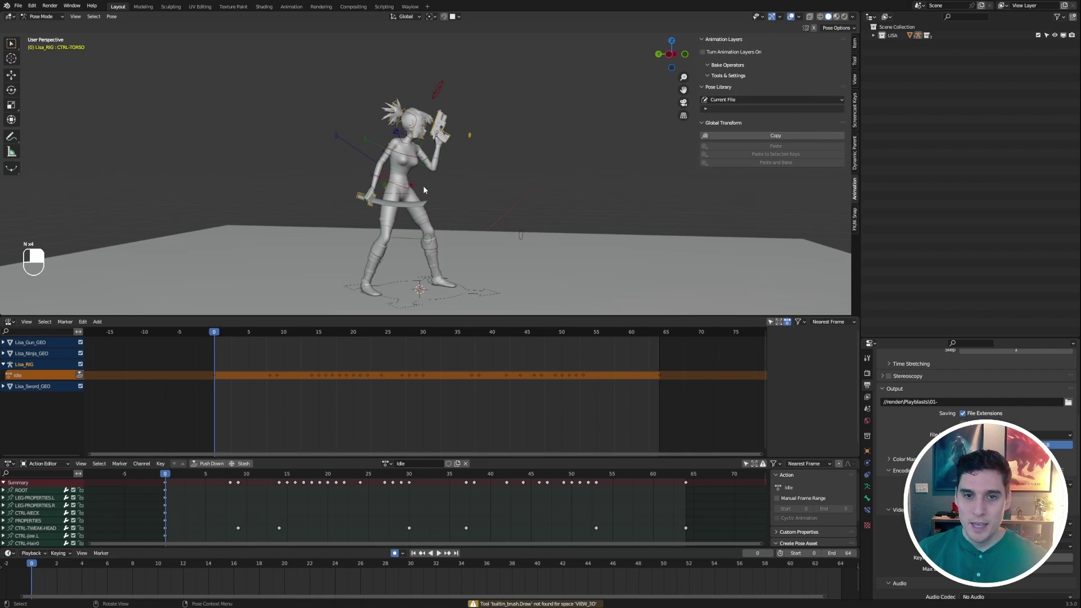
pyautogui.scroll(3, 416, 187)
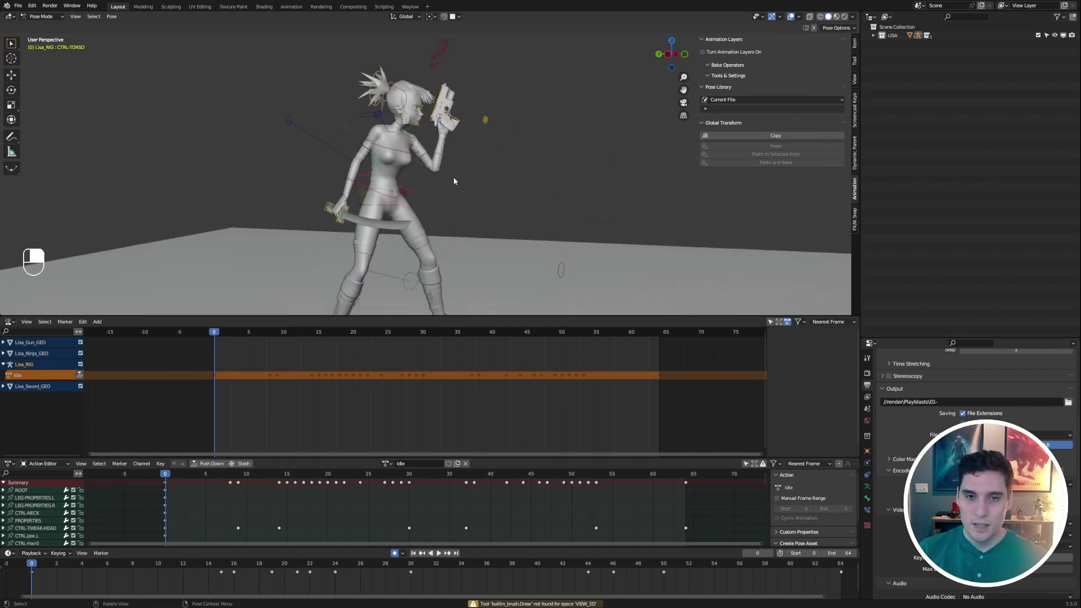
# Turn Animation Layers on for the rig and add a base layer with an additive animation layer above it.
pyautogui.click(703, 39)
pyautogui.click(702, 40)
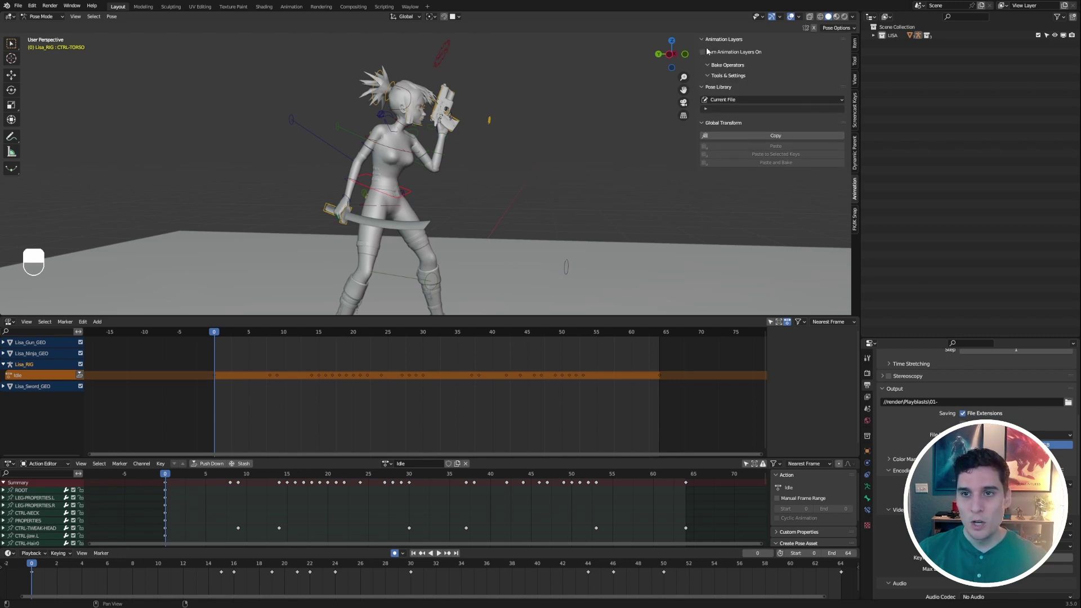
pyautogui.click(703, 52)
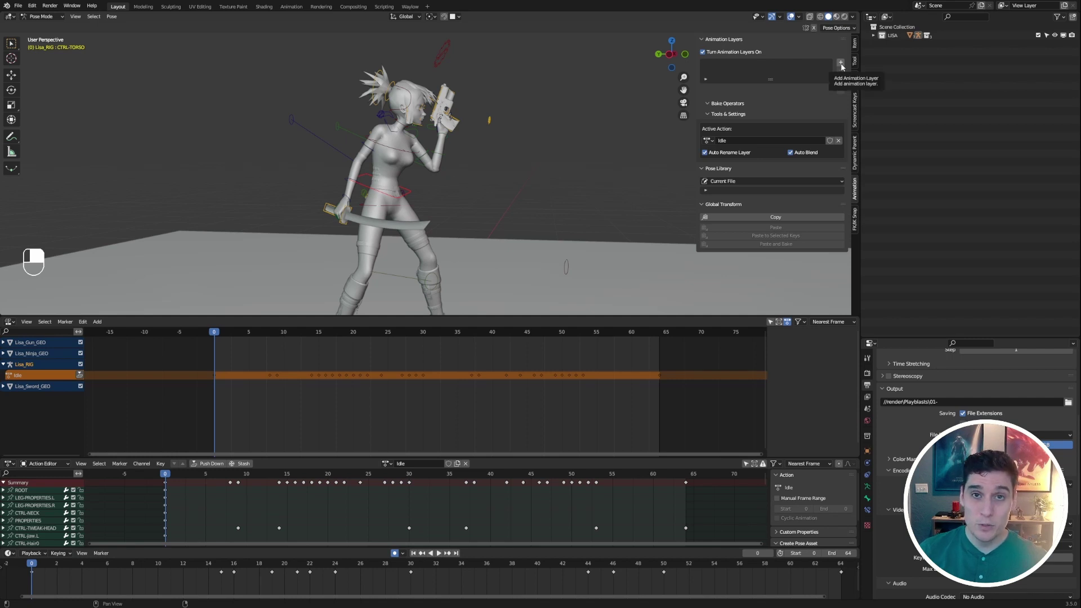
pyautogui.click(841, 63)
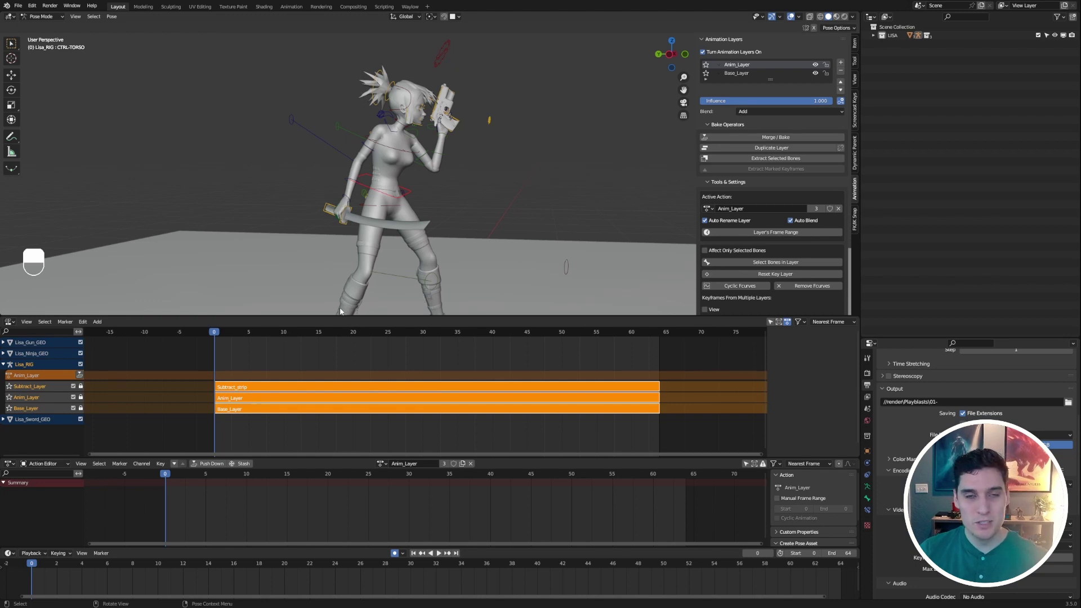
# Give the NLA editor more height, select Base_Layer, and briefly play its Idle action.
pyautogui.moveTo(260, 463); pyautogui.dragTo(260, 478)
pyautogui.moveTo(586, 140); pyautogui.dragTo(605, 146, button='middle')
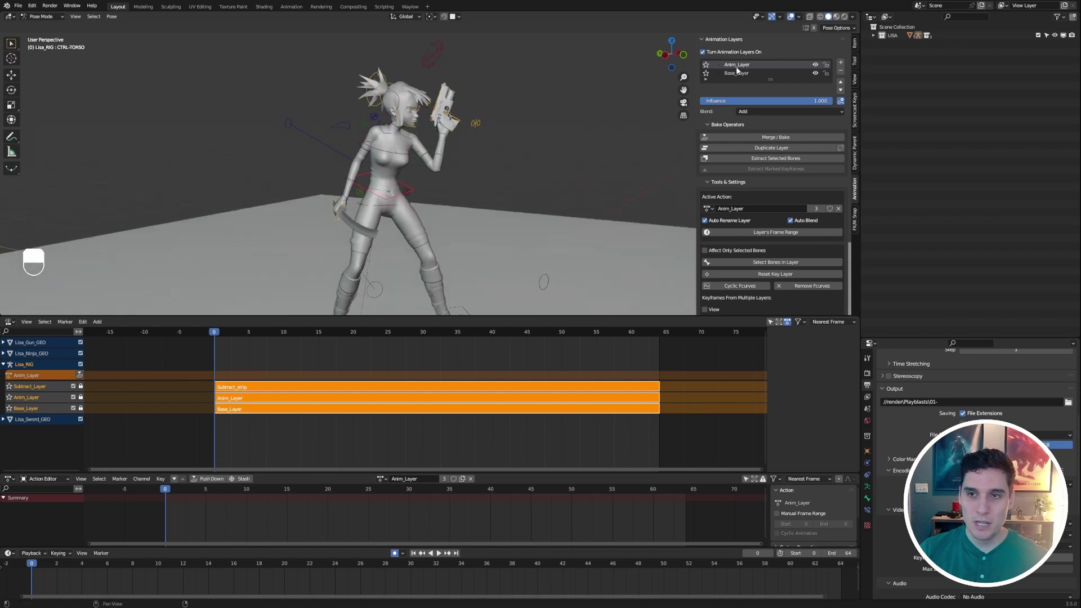
pyautogui.click(739, 74)
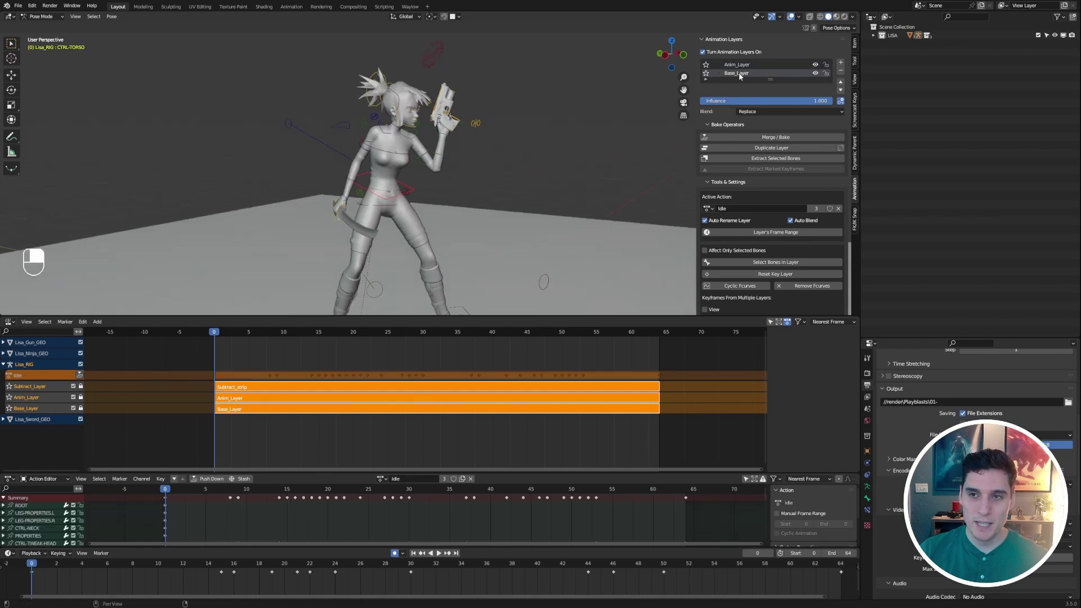
pyautogui.moveTo(563, 242); pyautogui.dragTo(584, 255, button='middle')
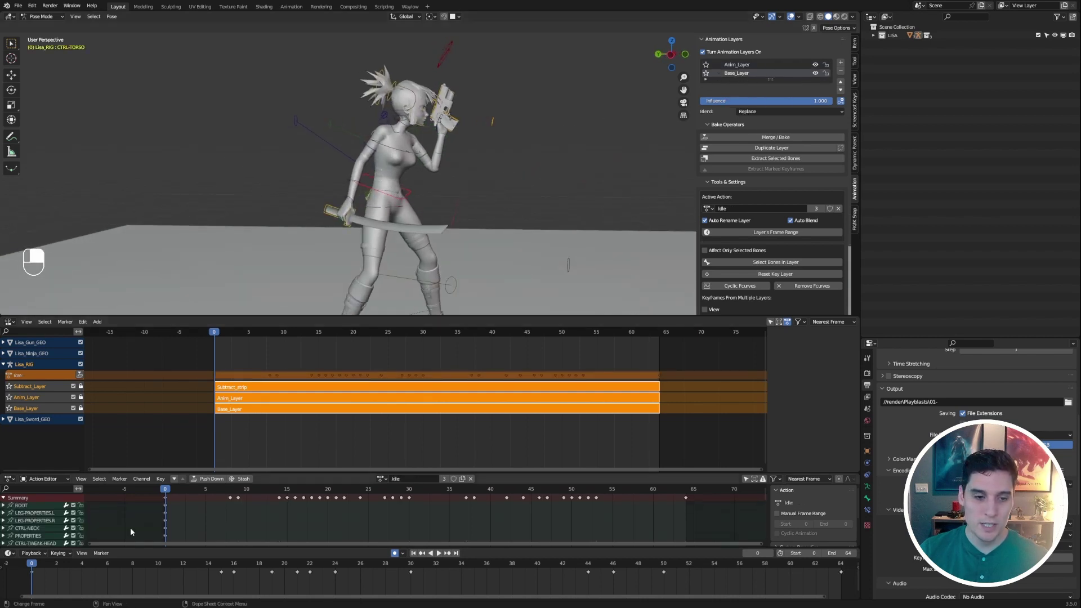
pyautogui.press('space')
pyautogui.press('Escape')
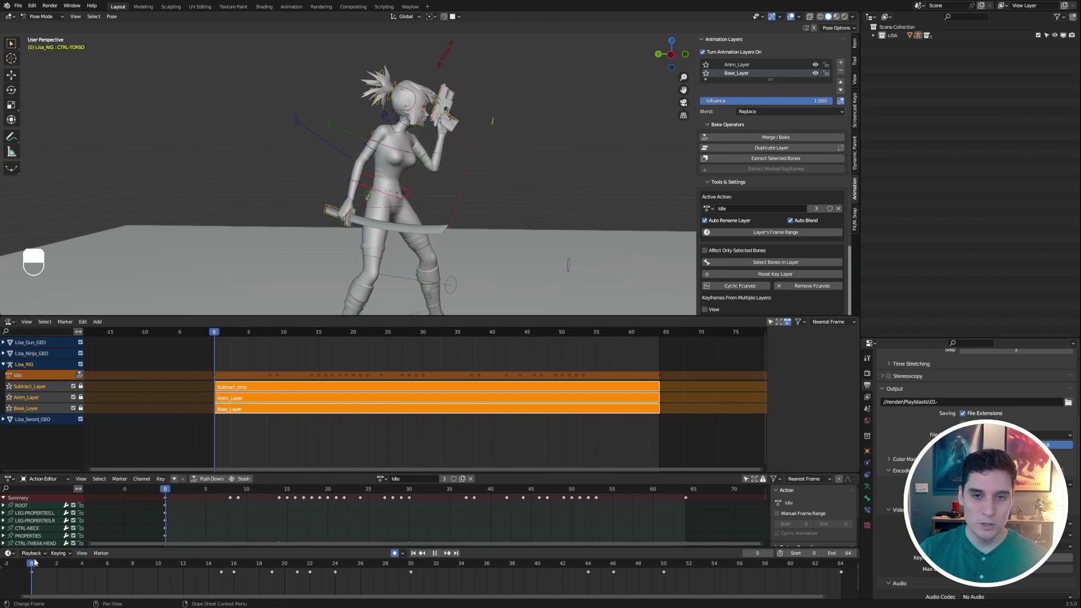
# Hide Base_Layer to examine the character without its Idle animation, and show the layer again.
pyautogui.click(815, 73)
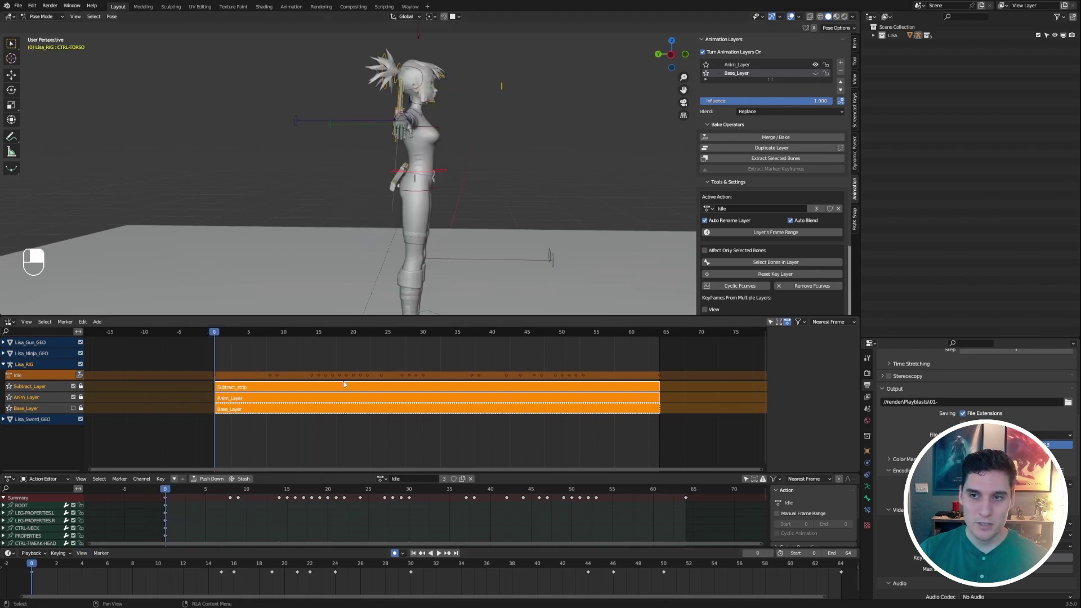
pyautogui.moveTo(532, 180); pyautogui.dragTo(510, 173, button='middle')
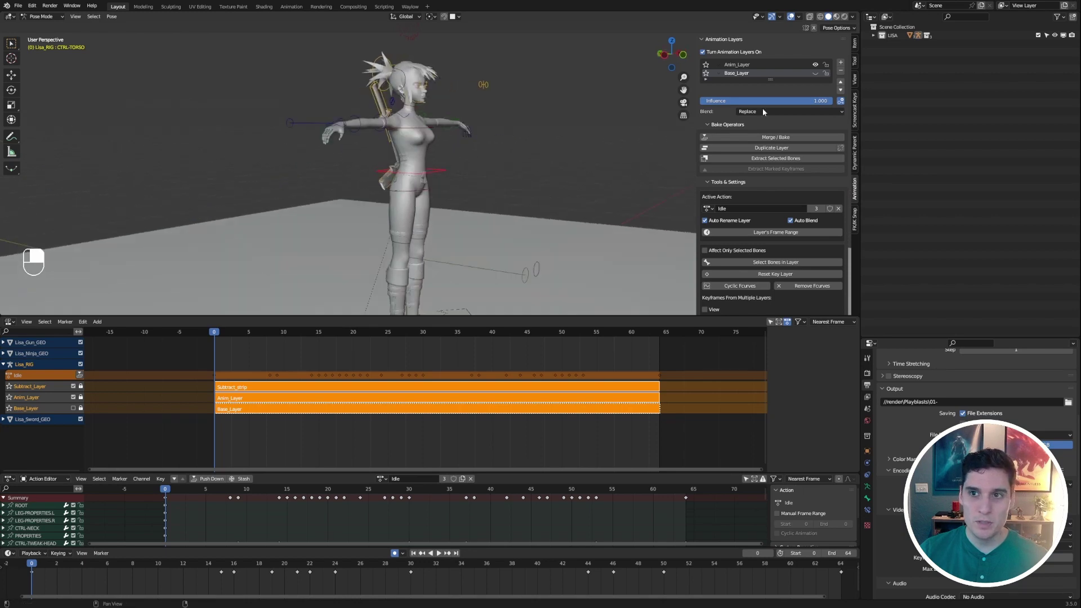
pyautogui.click(815, 74)
# Select the upper animation layer, Anim_Layer, and rename it PoseTweak.
pyautogui.click(742, 65)
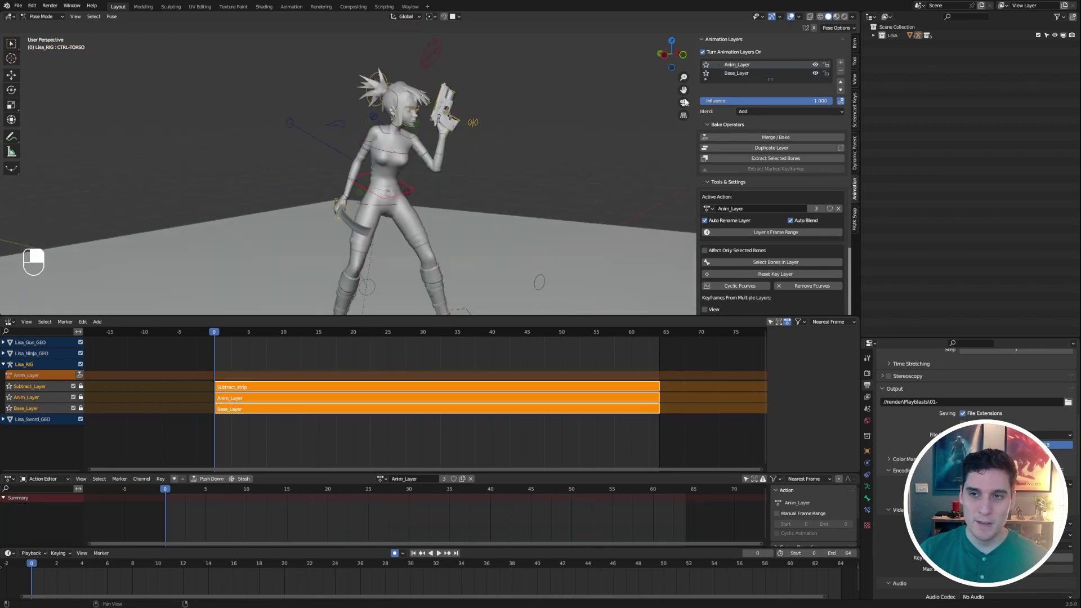
pyautogui.doubleClick(742, 66)
pyautogui.write('PoseTweak')
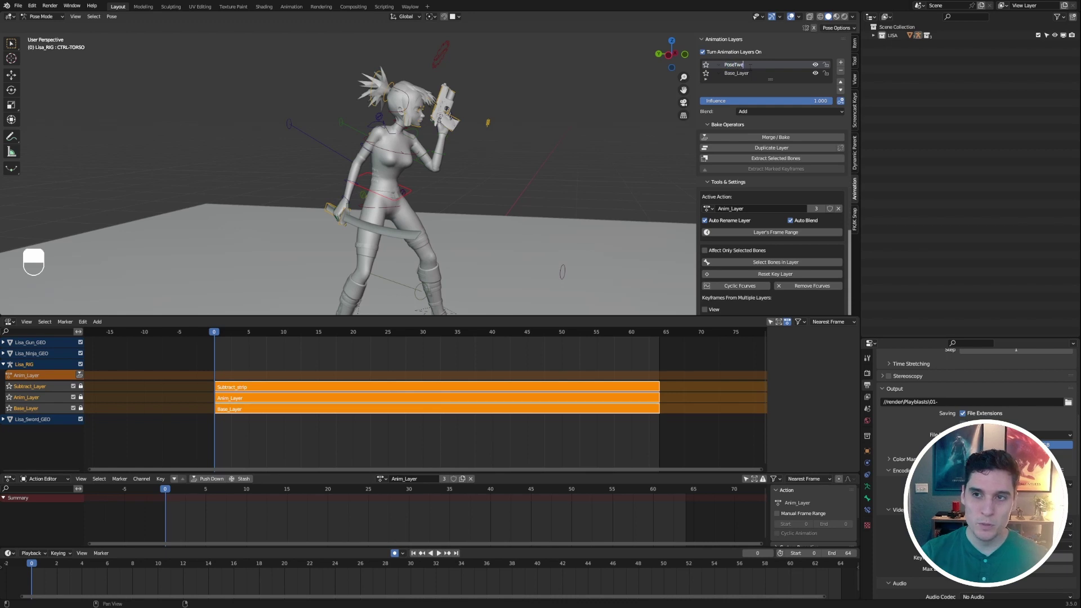
pyautogui.press('Return')
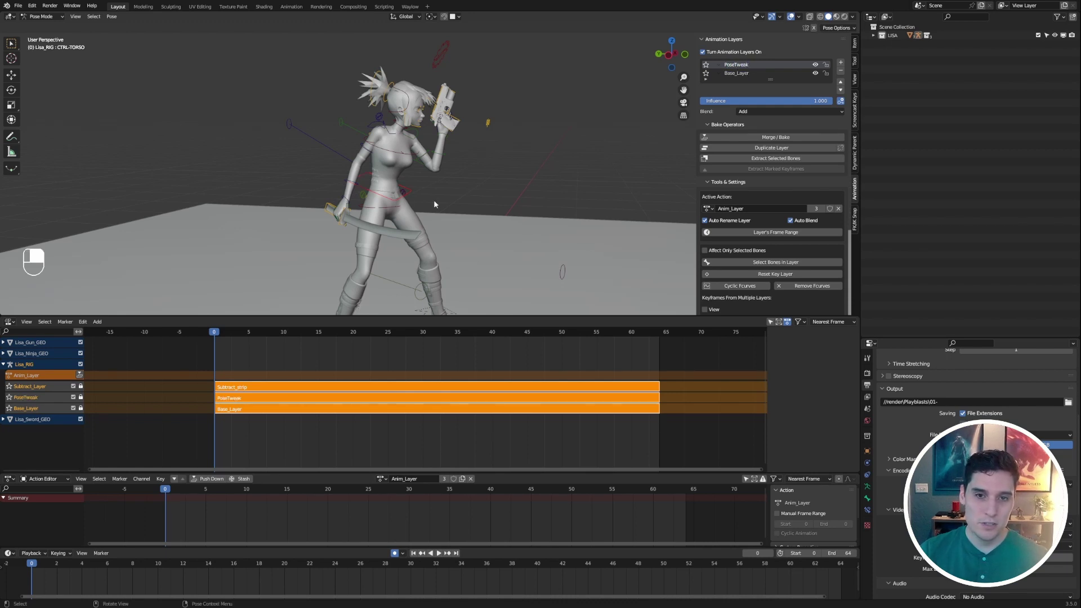
# On the PoseTweak layer at frame 0, lower the torso control about 0.29 m to put the character into a crouch.
pyautogui.click(406, 193)
pyautogui.moveTo(415, 193); pyautogui.dragTo(385, 186, button='middle')
pyautogui.click(398, 196)
pyautogui.press('w')
pyautogui.moveTo(385, 186); pyautogui.dragTo(384, 231)
pyautogui.scroll(-3, 501, 218)
pyautogui.moveTo(501, 218)
pyautogui.mouseDown(button='middle')
pyautogui.moveTo(608, 221)
pyautogui.moveTo(487, 209)
pyautogui.moveTo(499, 208)
pyautogui.mouseUp(button='middle')
pyautogui.scroll(2, 499, 207)
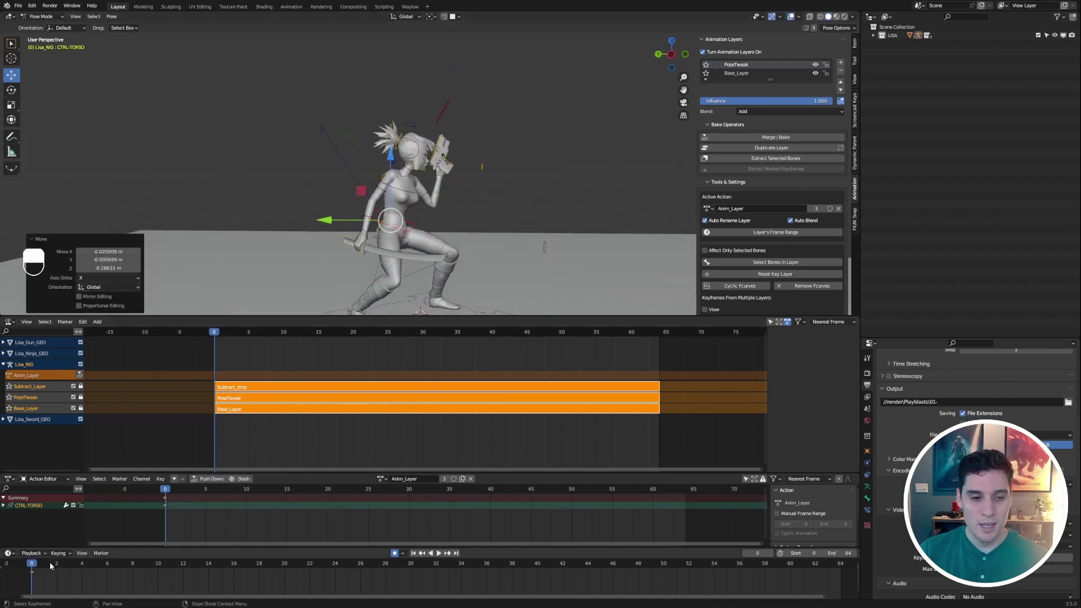
# Play and scrub the animation to examine the PoseTweak crouch layered over the Idle motion.
pyautogui.press('space')
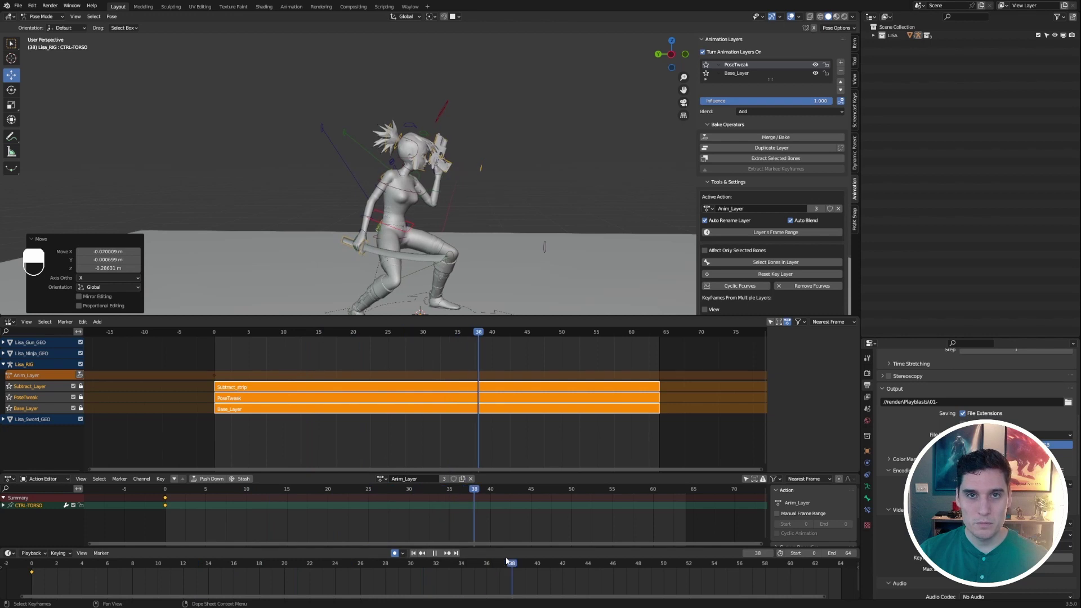
pyautogui.moveTo(505, 556); pyautogui.dragTo(127, 538)
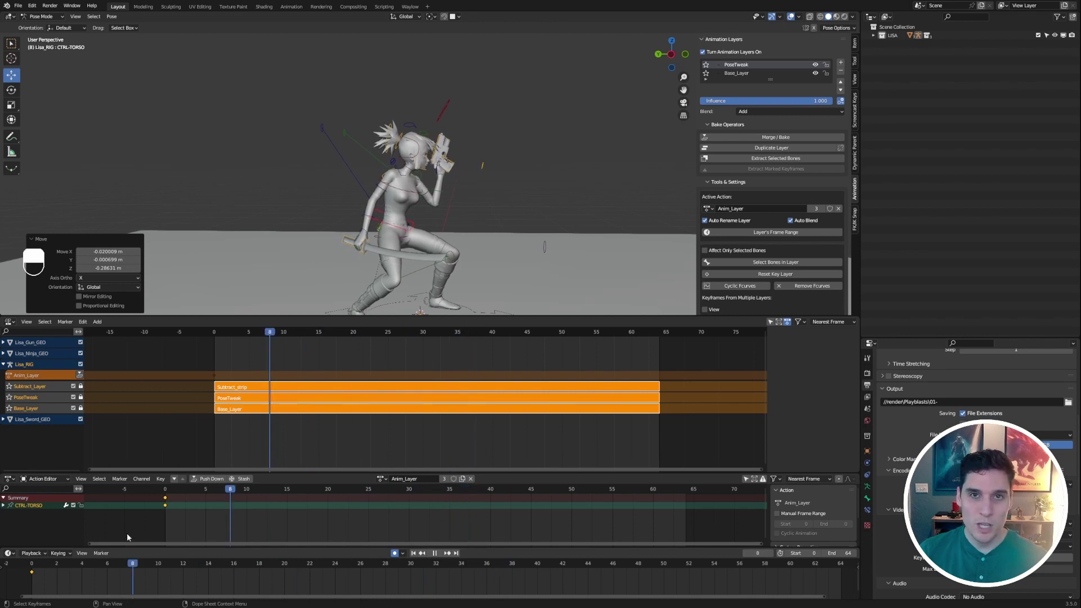
pyautogui.press('space')
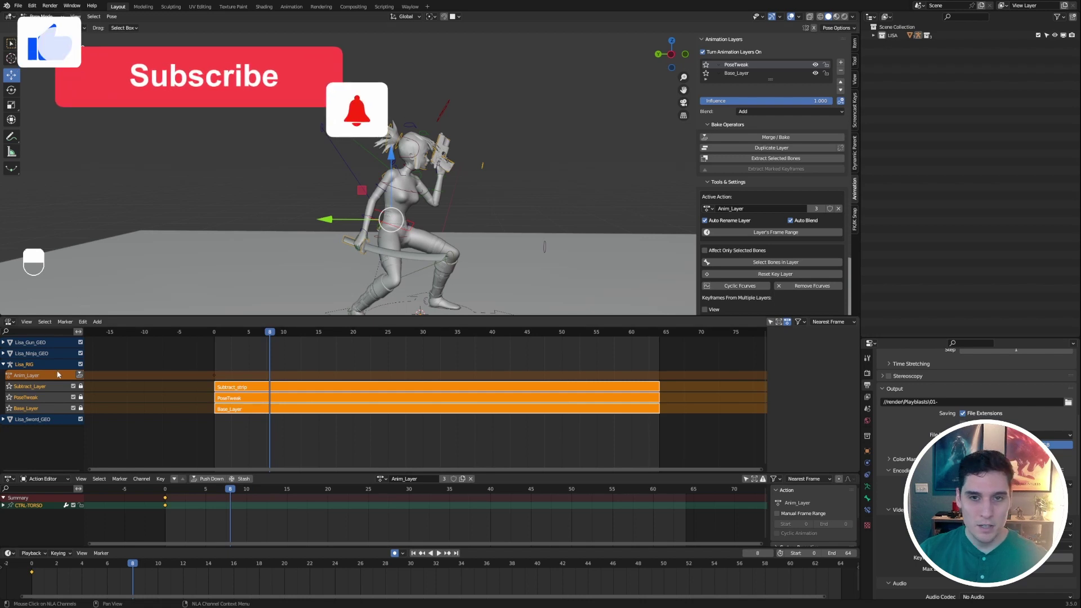
pyautogui.click(21, 568)
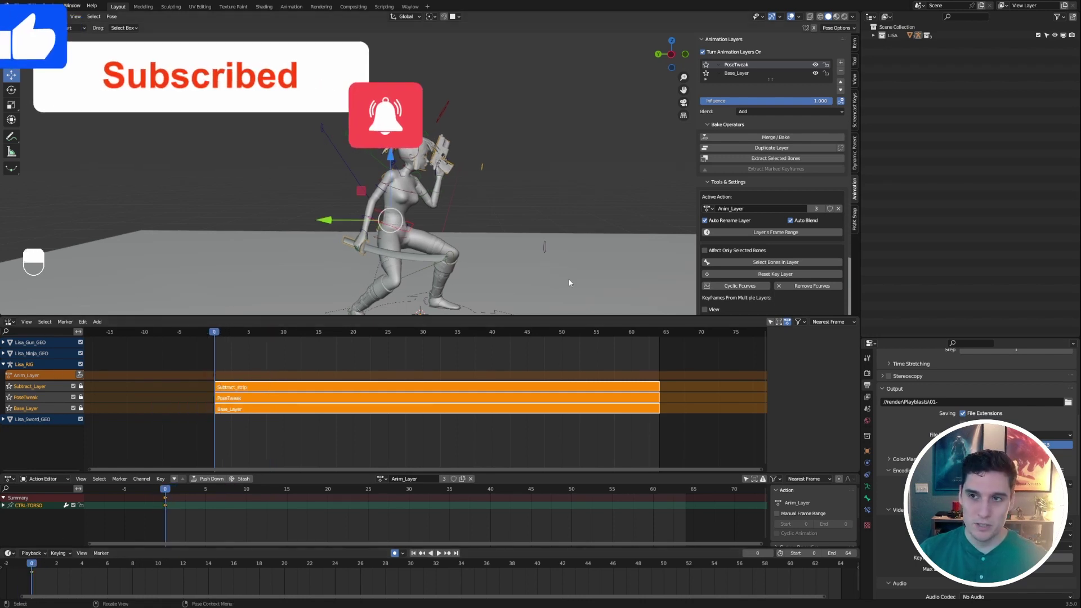
pyautogui.click(439, 553)
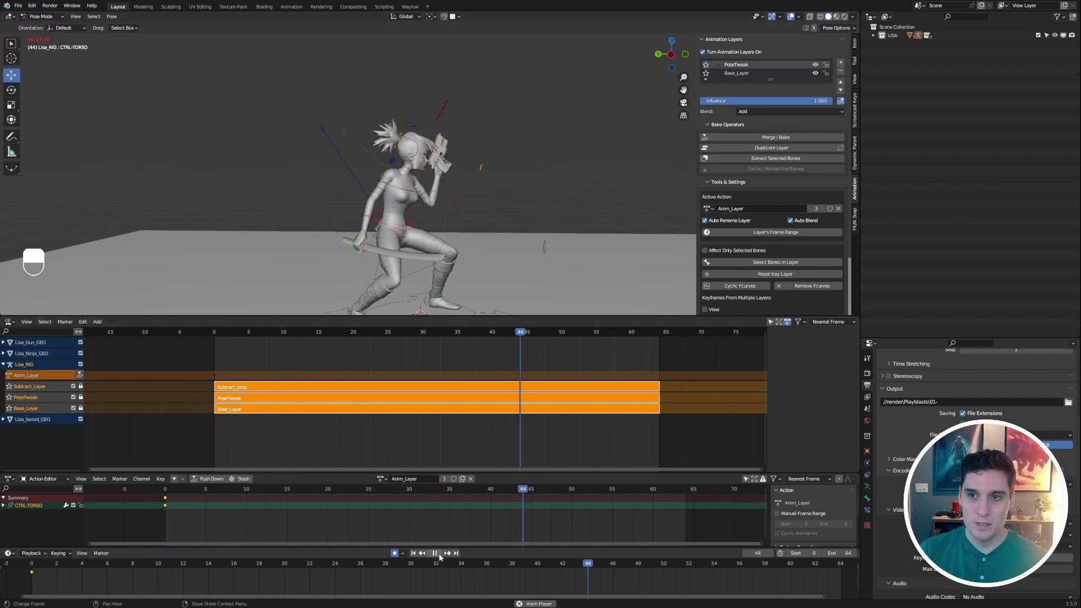
pyautogui.click(435, 554)
# Inspect the PoseTweak layer's influence and blend types, keeping full influence and Add blending, and play the animation again.
pyautogui.moveTo(828, 100)
pyautogui.mouseDown()
pyautogui.moveTo(731, 101)
pyautogui.moveTo(833, 101)
pyautogui.mouseUp()
pyautogui.click(782, 111)
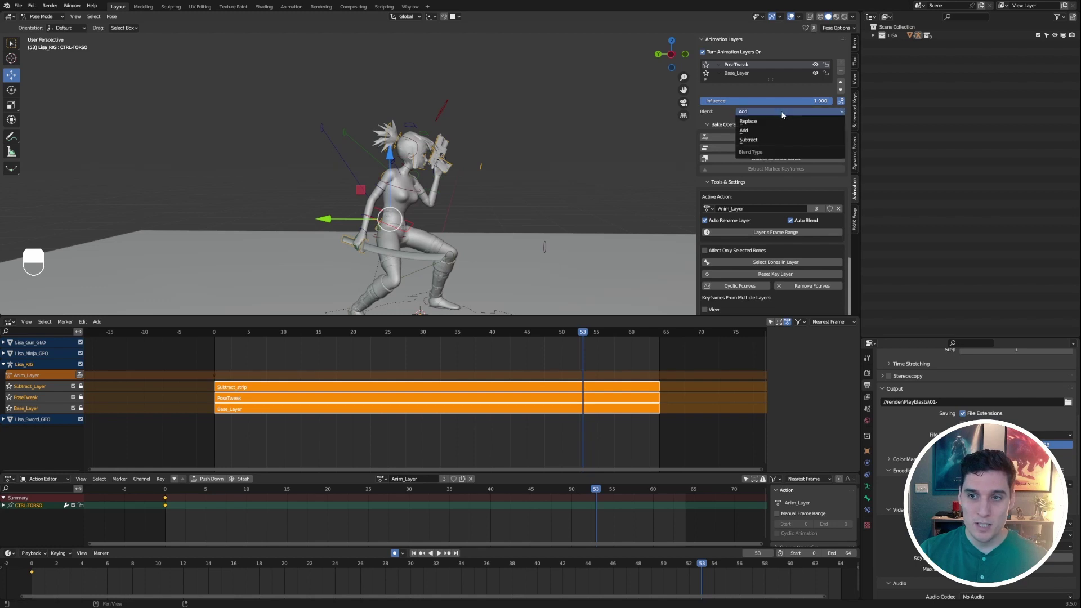
pyautogui.click(782, 109)
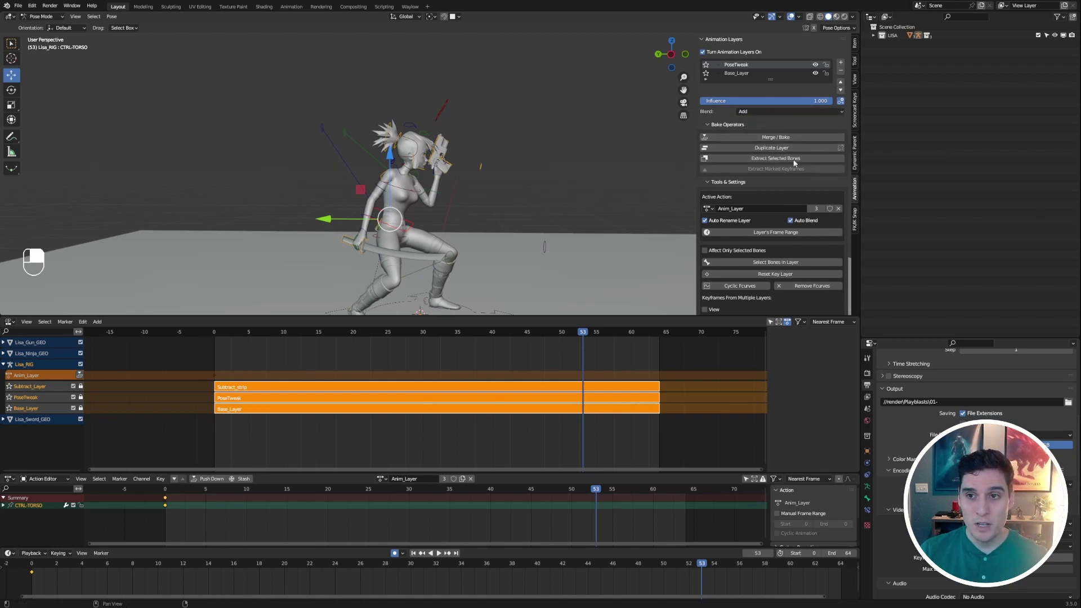
pyautogui.press('space')
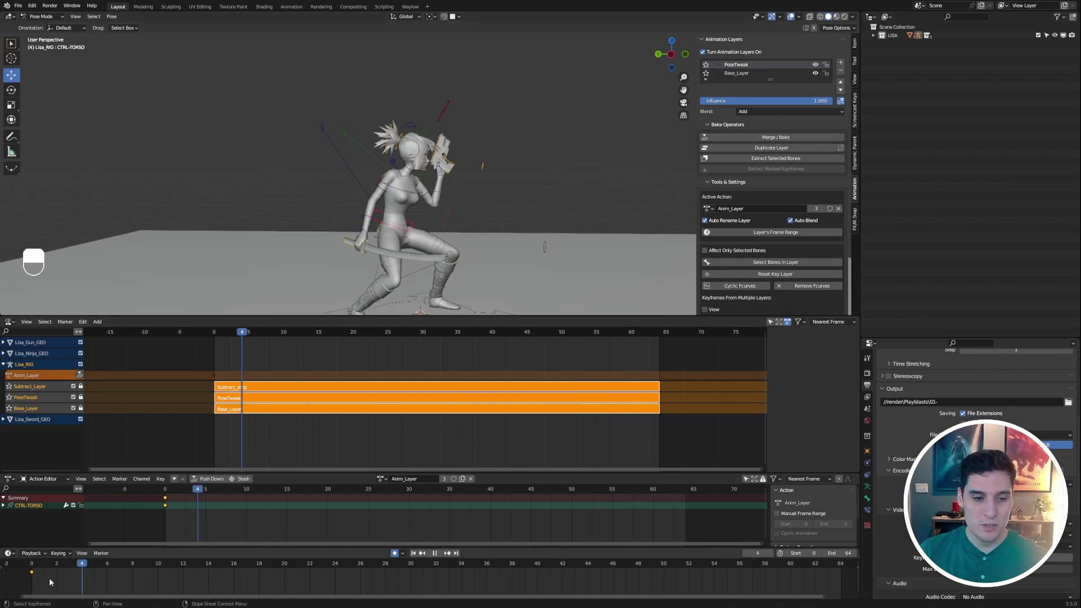
# Add another animation layer above PoseTweak and rotate the head control at frame 0 to turn the head toward the viewer.
pyautogui.press('Escape')
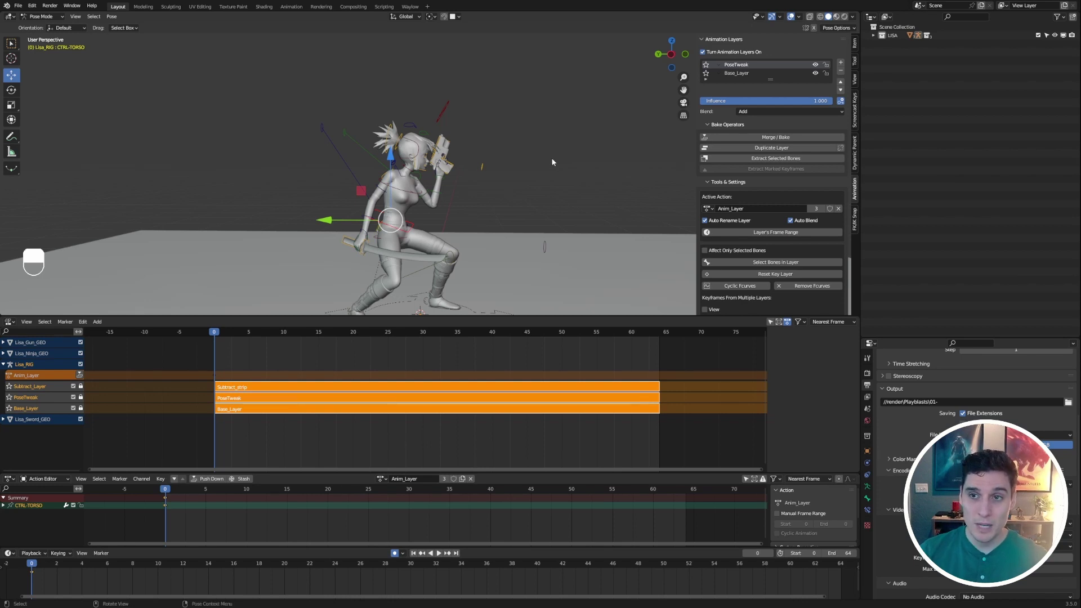
pyautogui.click(425, 160)
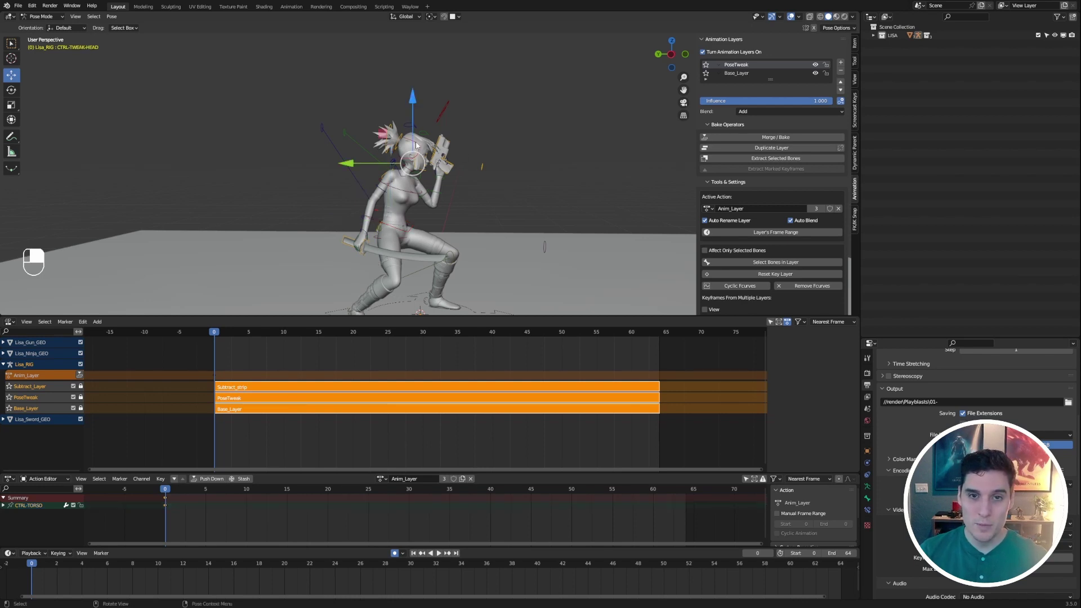
pyautogui.click(840, 64)
pyautogui.scroll(2, 436, 168)
pyautogui.press('e')
pyautogui.moveTo(458, 170); pyautogui.dragTo(382, 172)
pyautogui.moveTo(397, 173); pyautogui.dragTo(435, 187)
pyautogui.moveTo(431, 195)
pyautogui.mouseDown()
pyautogui.moveTo(431, 210)
pyautogui.moveTo(443, 198)
pyautogui.mouseUp()
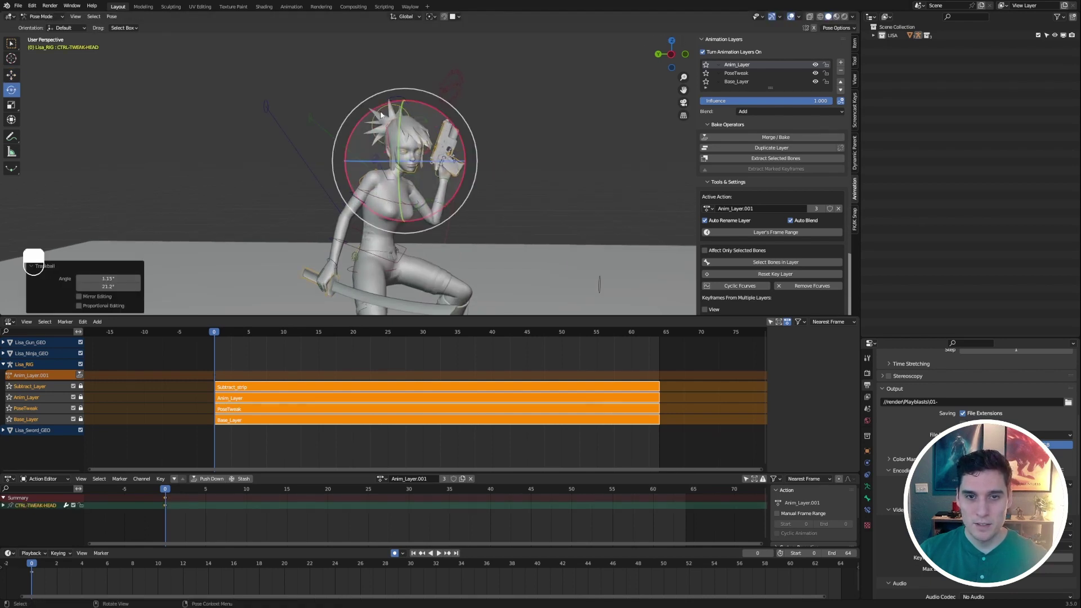
pyautogui.moveTo(392, 103); pyautogui.dragTo(385, 105)
pyautogui.moveTo(422, 194); pyautogui.dragTo(425, 186)
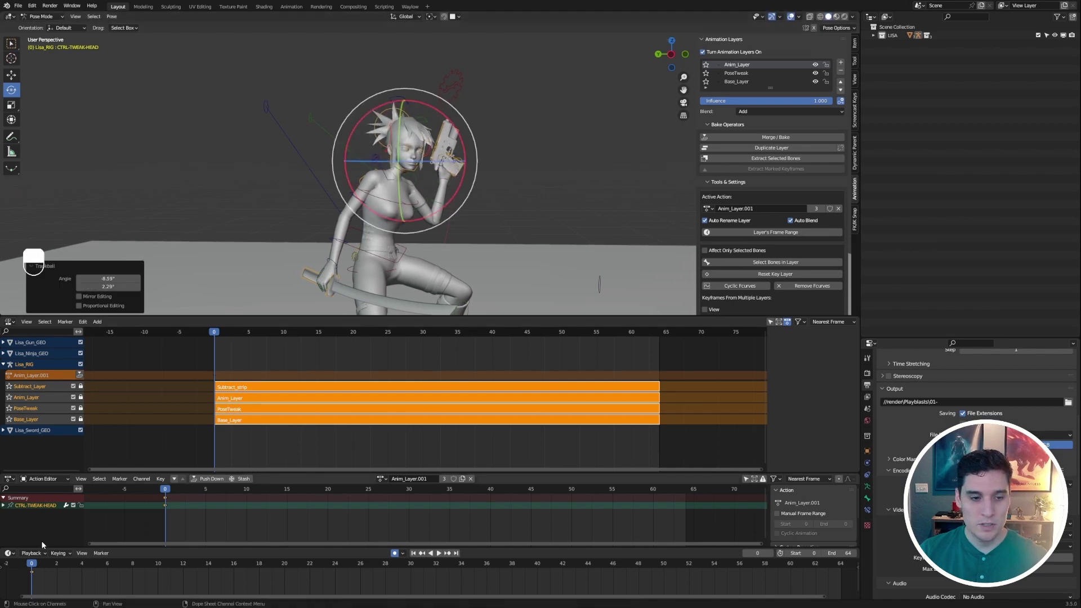
# Play and scrub the animation to check the head turn layered over the crouch.
pyautogui.press('space')
pyautogui.moveTo(87, 564); pyautogui.dragTo(60, 563)
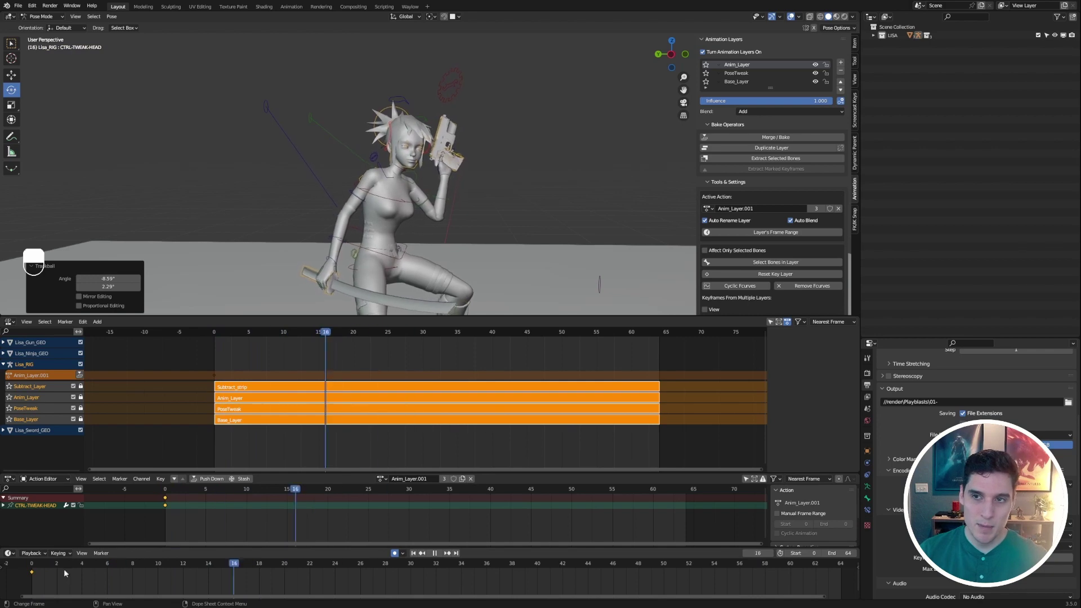
pyautogui.press('Escape')
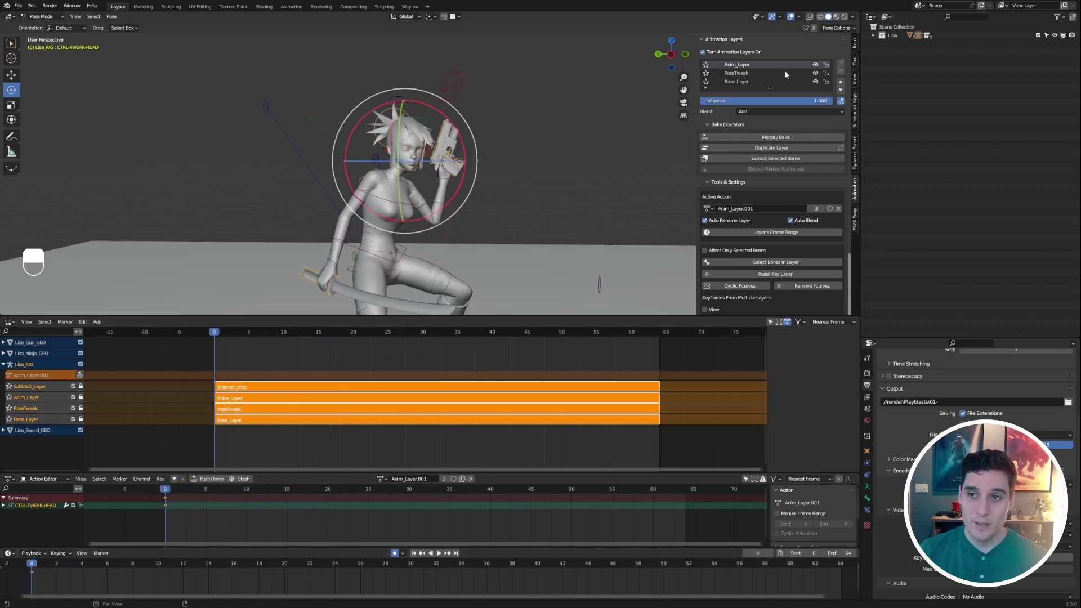
# Hide the PoseTweak and Anim_Layer layers and show them again to compare the poses with the base animation.
pyautogui.click(816, 73)
pyautogui.click(816, 64)
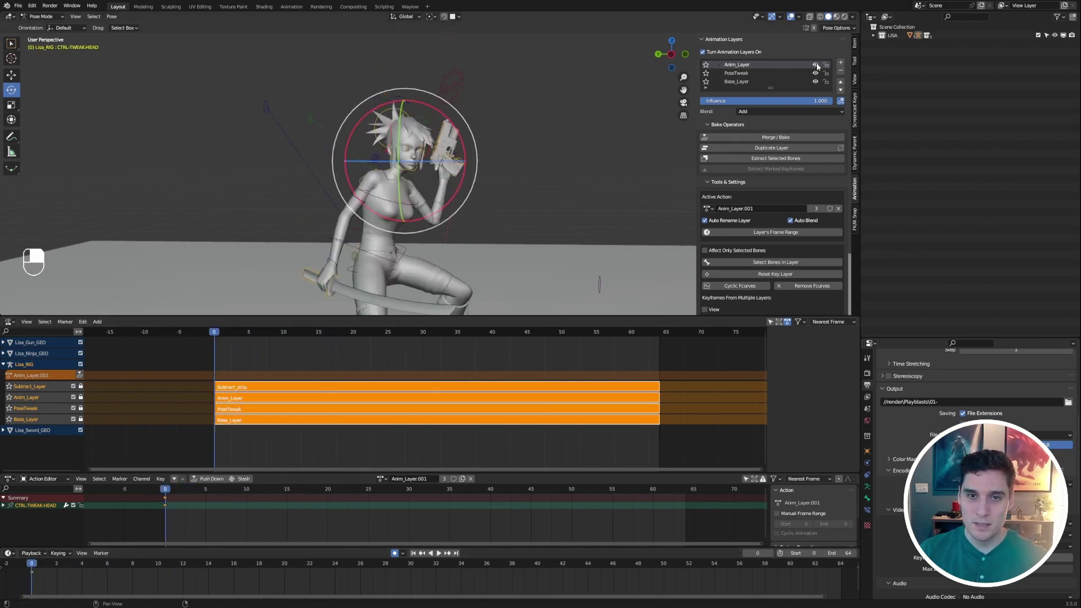
pyautogui.click(816, 74)
pyautogui.click(816, 73)
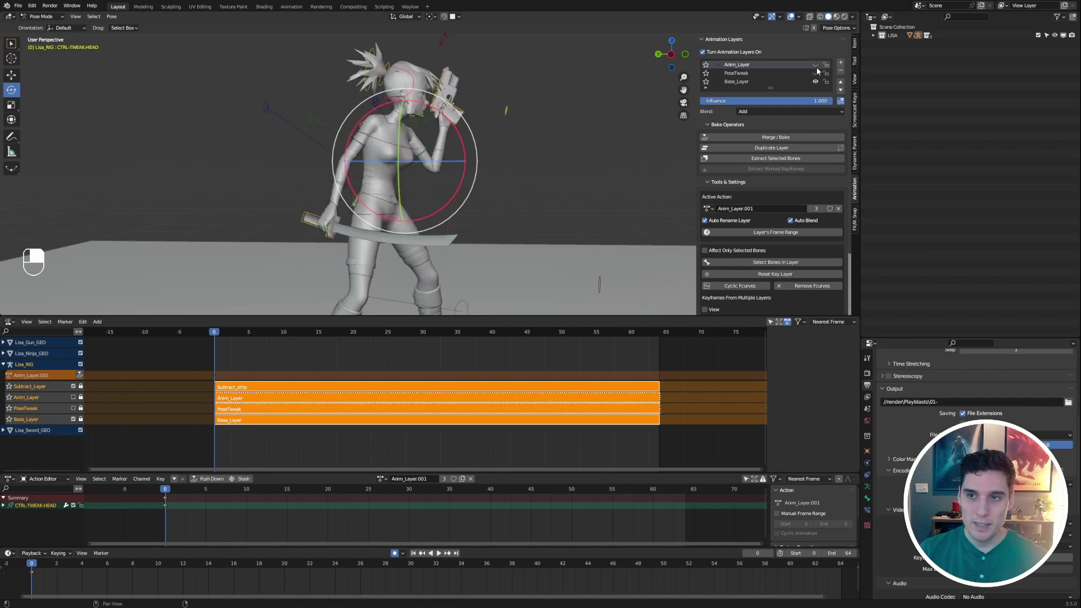
pyautogui.click(816, 74)
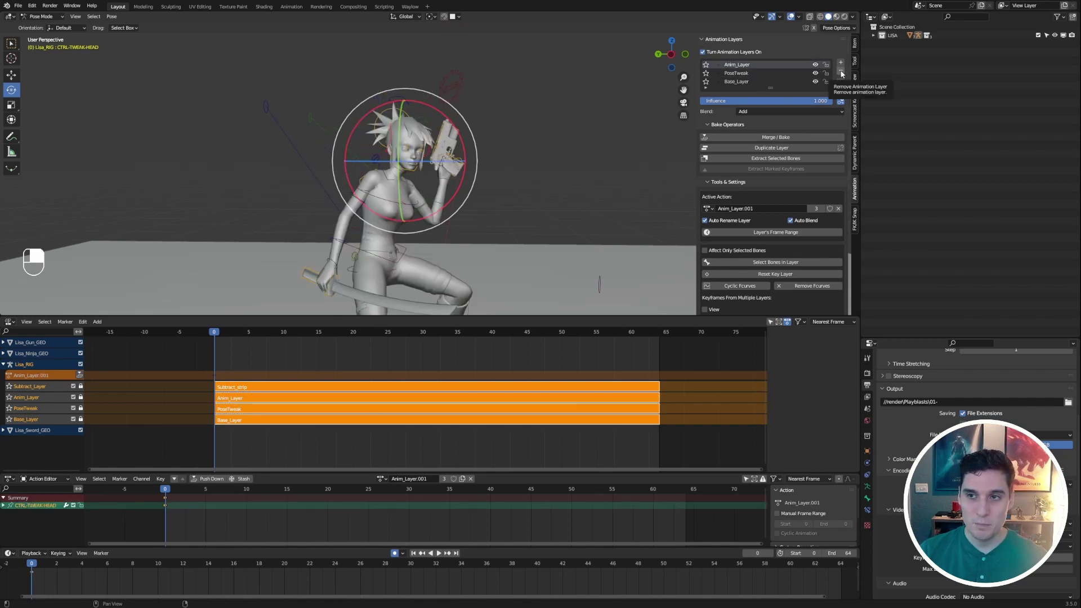
# Remove Anim_Layer and PoseTweak, and play the remaining Base_Layer animation.
pyautogui.click(841, 73)
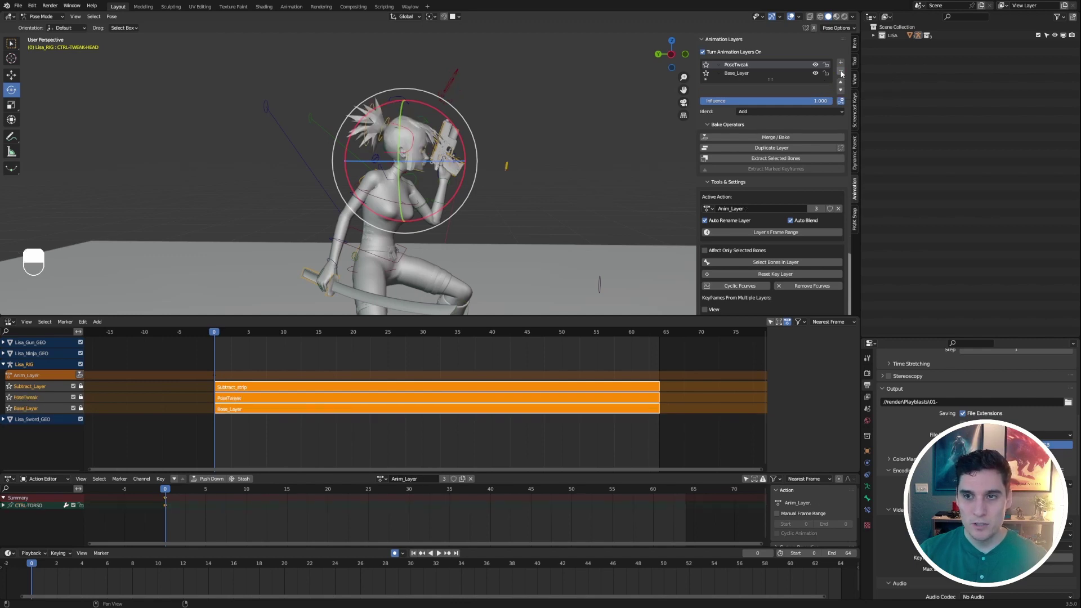
pyautogui.click(842, 73)
pyautogui.click(438, 555)
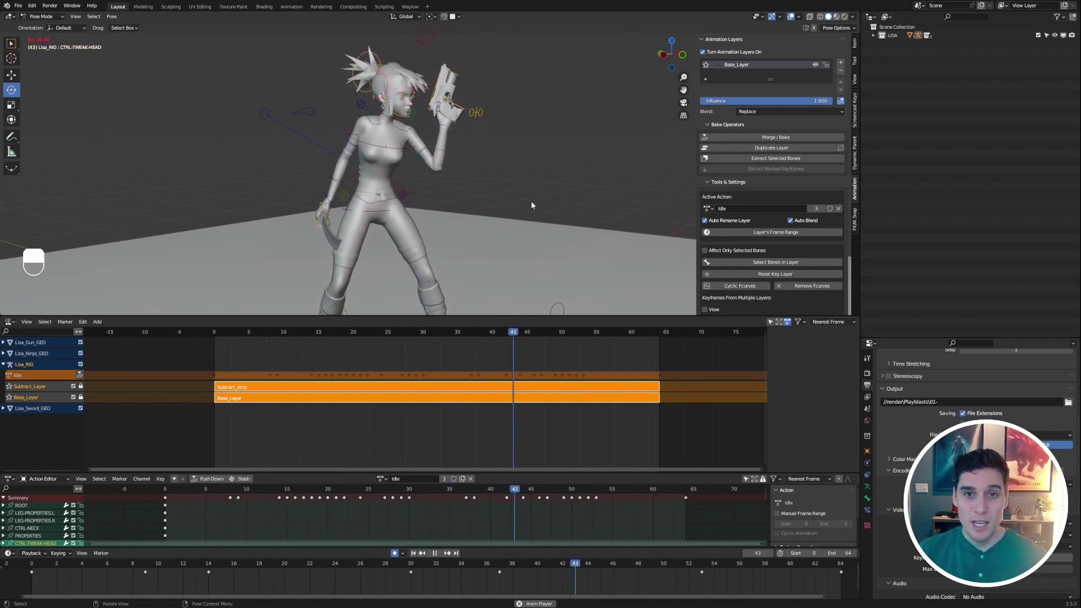
pyautogui.moveTo(538, 196)
pyautogui.mouseDown(button='middle')
pyautogui.moveTo(502, 191)
pyautogui.moveTo(586, 180)
pyautogui.moveTo(548, 177)
pyautogui.mouseUp(button='middle')
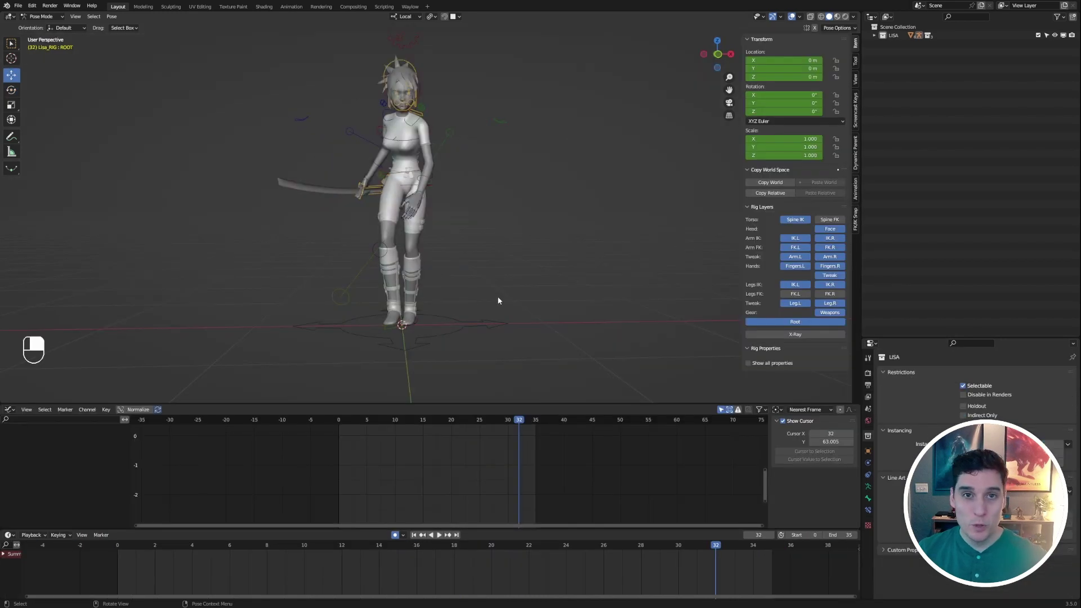
# Play the character's walk animation in the other scene and examine it from several angles.
pyautogui.moveTo(498, 301); pyautogui.dragTo(519, 289, button='middle')
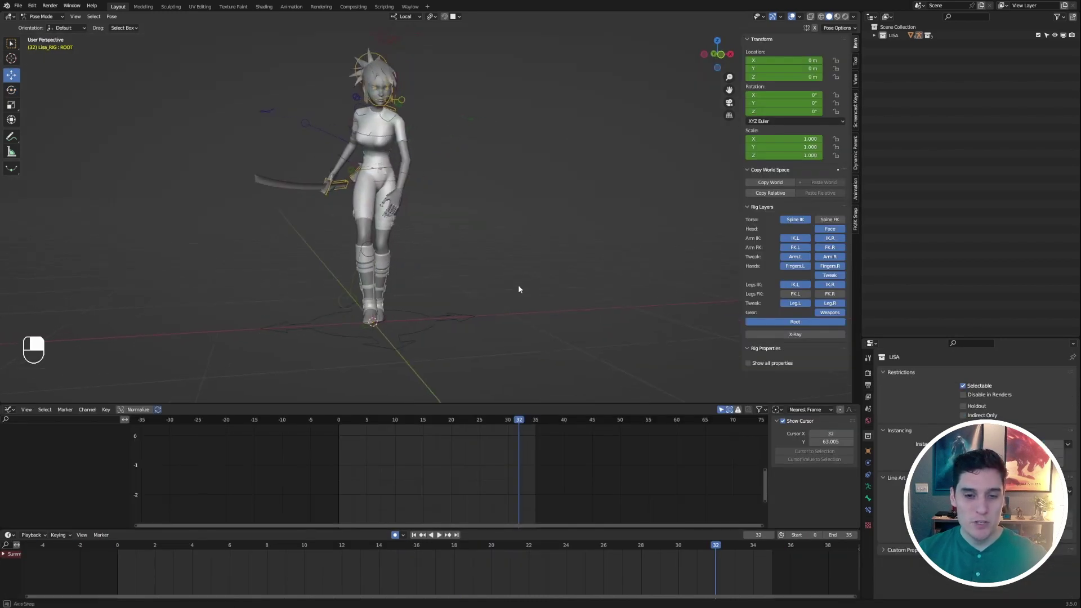
pyautogui.click(441, 535)
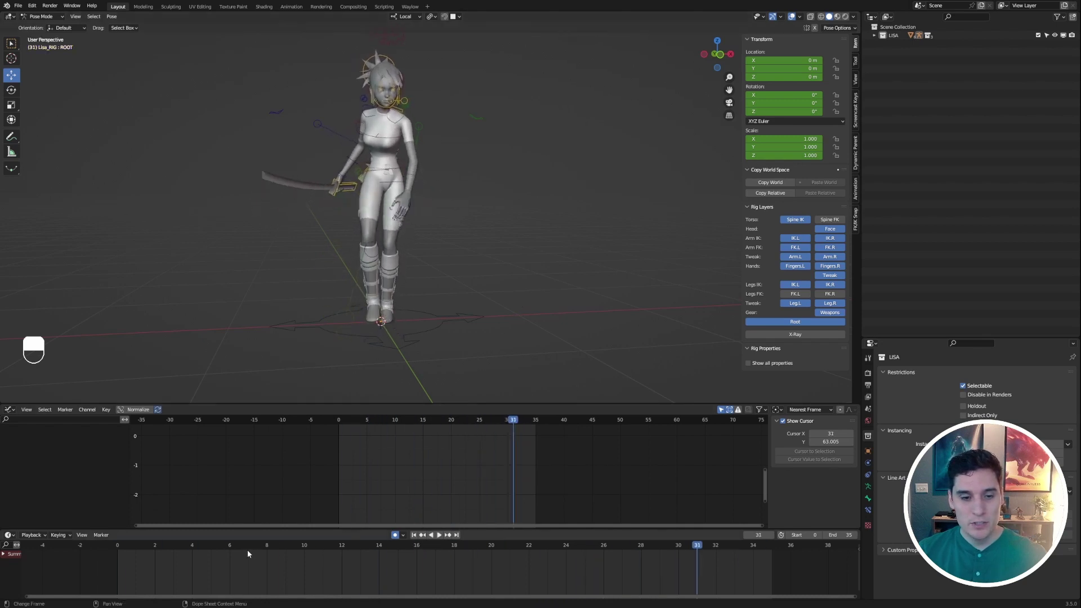
pyautogui.press('Escape')
pyautogui.moveTo(425, 282); pyautogui.dragTo(466, 172, button='middle')
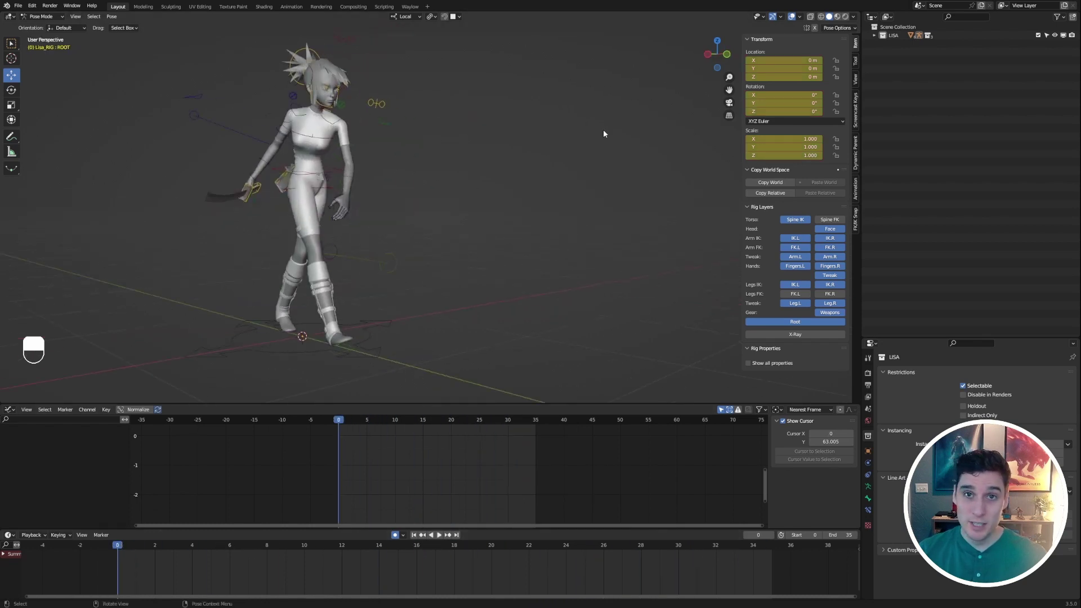
pyautogui.keyDown('shift'); pyautogui.moveTo(510, 128); pyautogui.dragTo(528, 134, button='middle'); pyautogui.keyUp('shift')
# Select the torso control and turn on Animation Layers for Lisa_RIG, removing its existing NLA tracks.
pyautogui.click(356, 178)
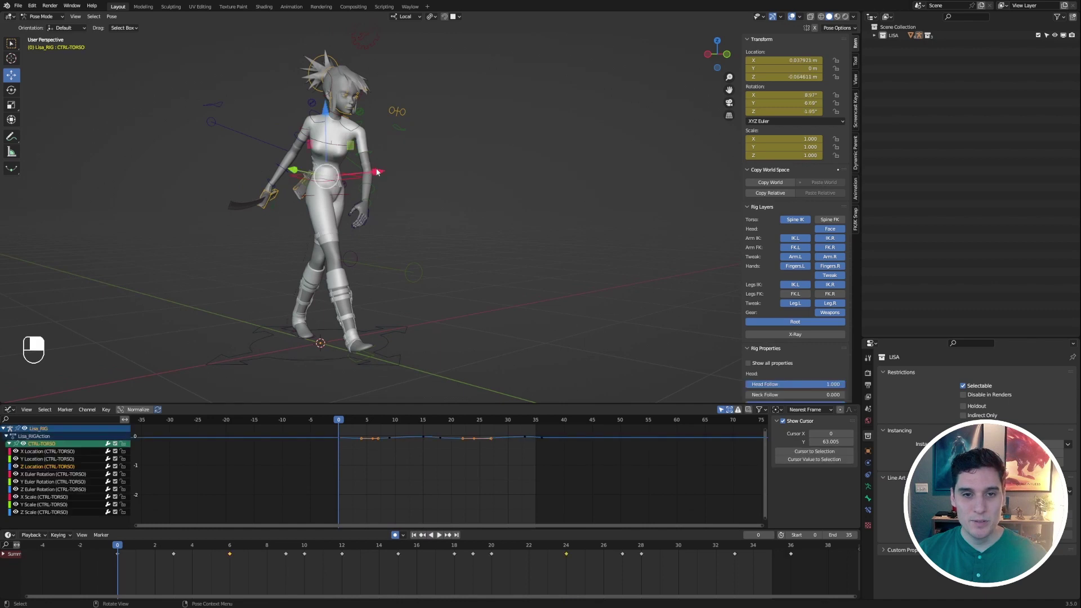
pyautogui.moveTo(356, 179); pyautogui.dragTo(585, 174, button='middle')
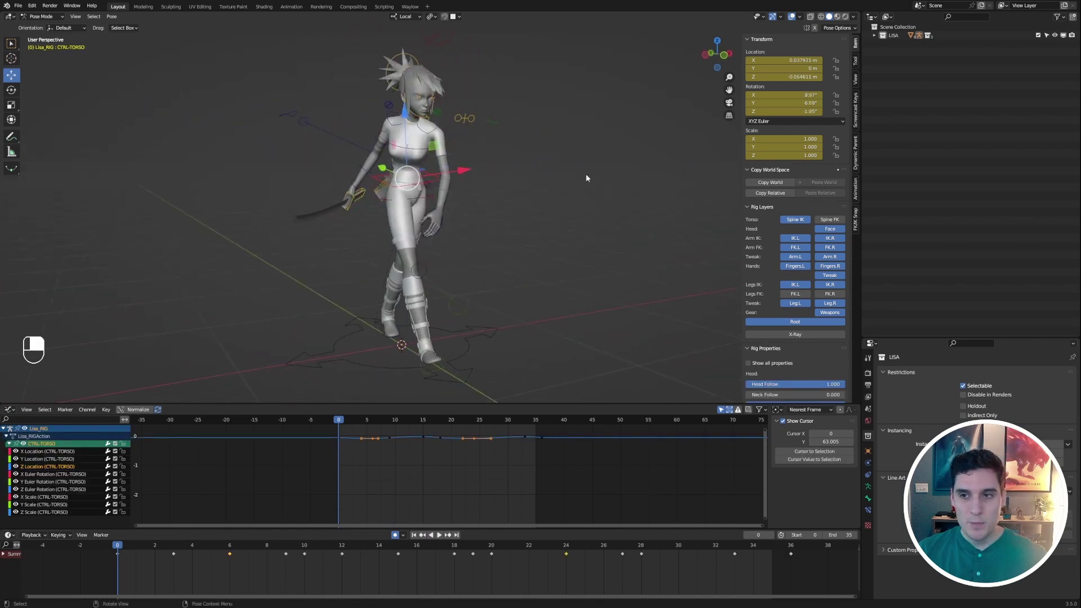
pyautogui.click(856, 192)
pyautogui.click(554, 155)
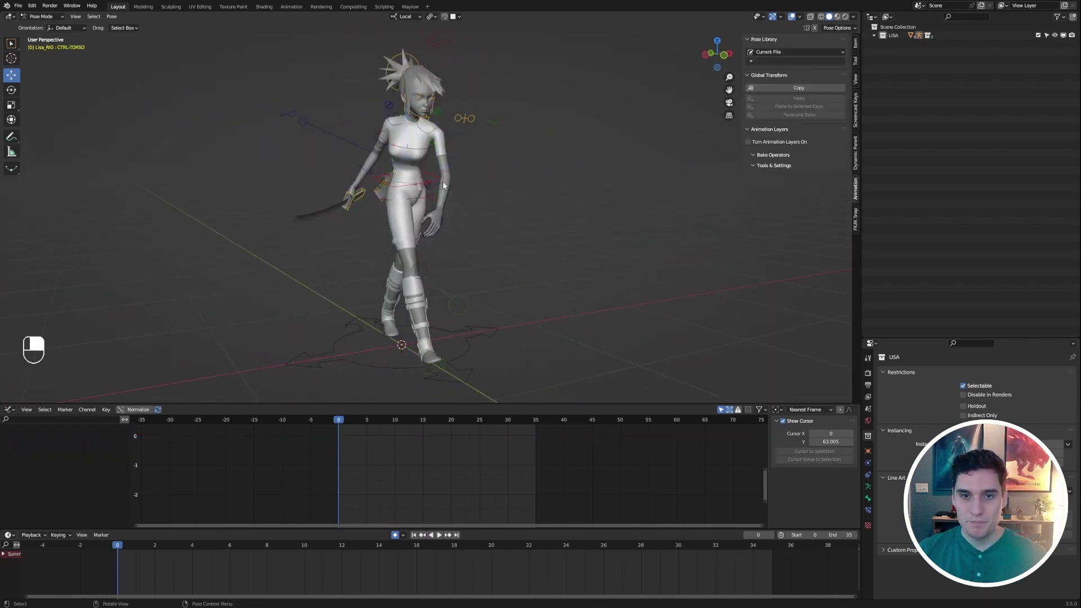
pyautogui.click(431, 175)
pyautogui.moveTo(431, 175); pyautogui.dragTo(449, 180, button='middle')
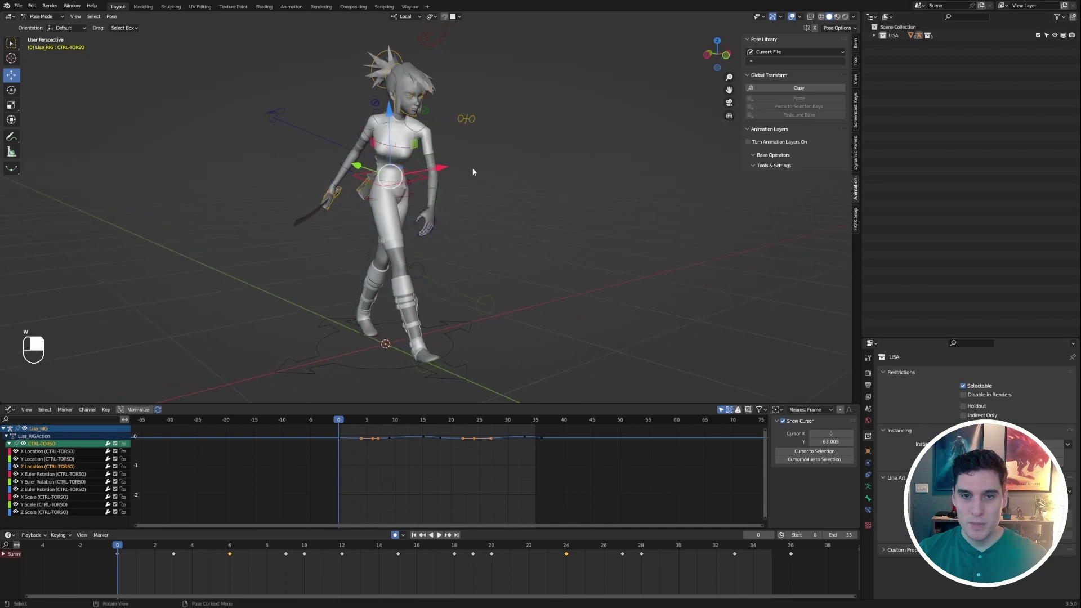
pyautogui.click(753, 142)
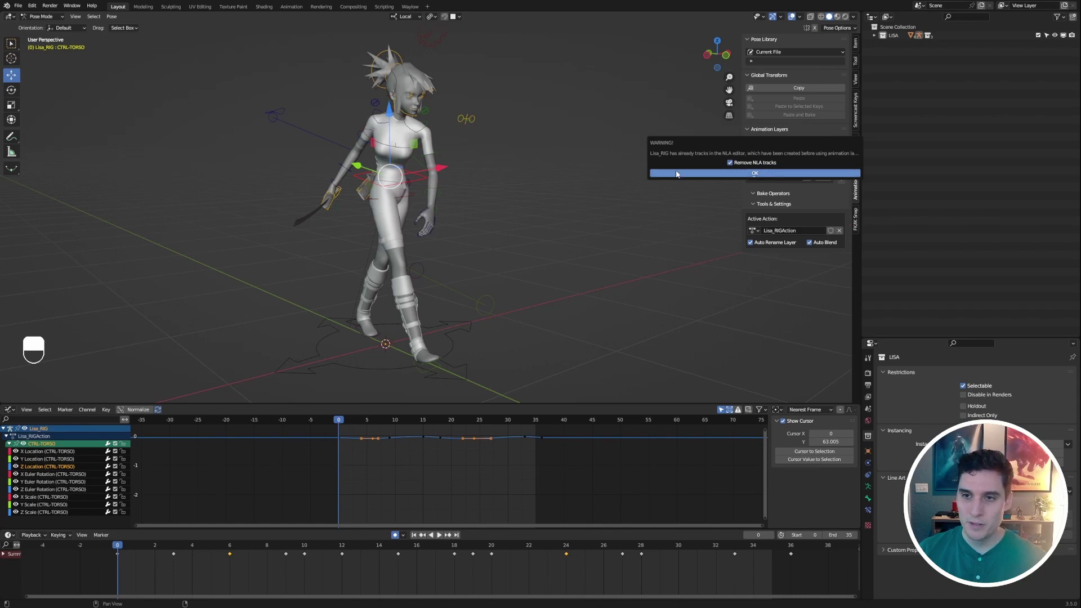
pyautogui.click(753, 173)
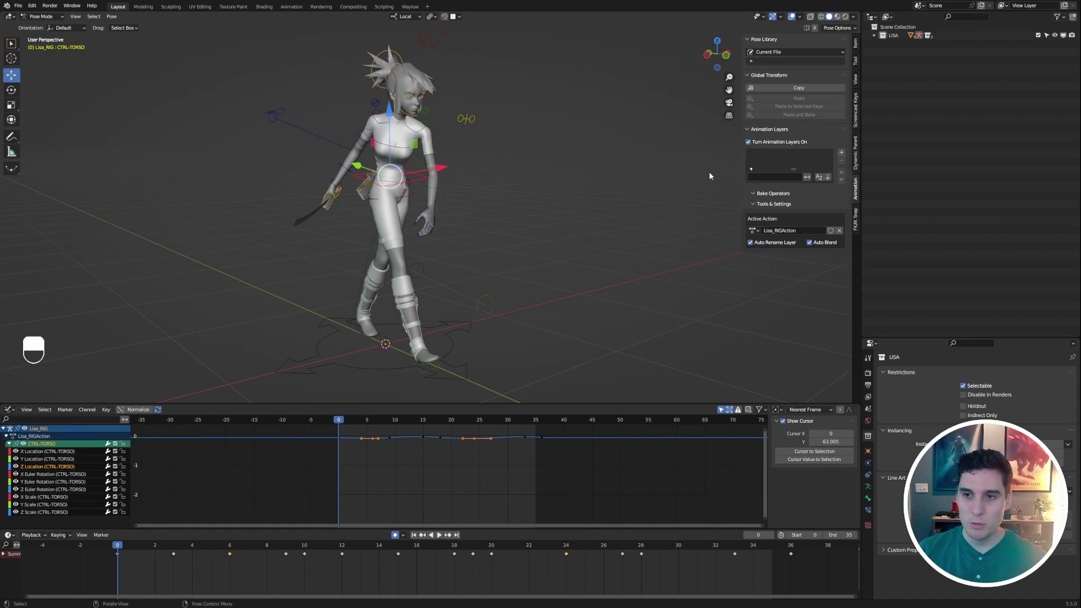
# Select the head control, add an animation layer over the base walk, and name it HeadTurn.
pyautogui.moveTo(647, 178)
pyautogui.mouseDown(button='middle')
pyautogui.moveTo(492, 188)
pyautogui.moveTo(627, 179)
pyautogui.mouseUp(button='middle')
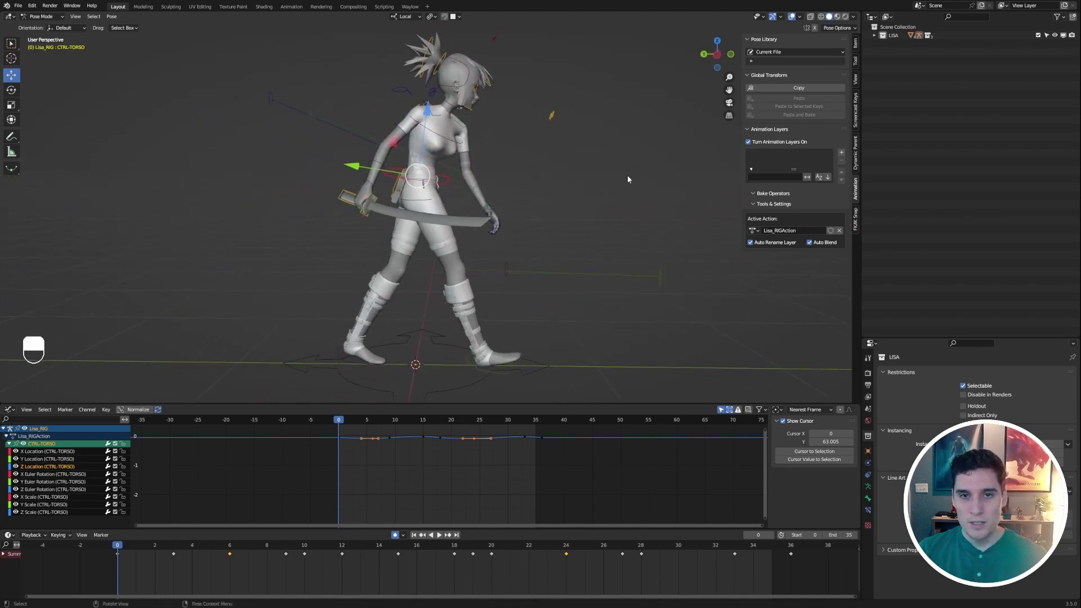
pyautogui.click(471, 73)
pyautogui.moveTo(550, 114); pyautogui.dragTo(597, 158, button='middle')
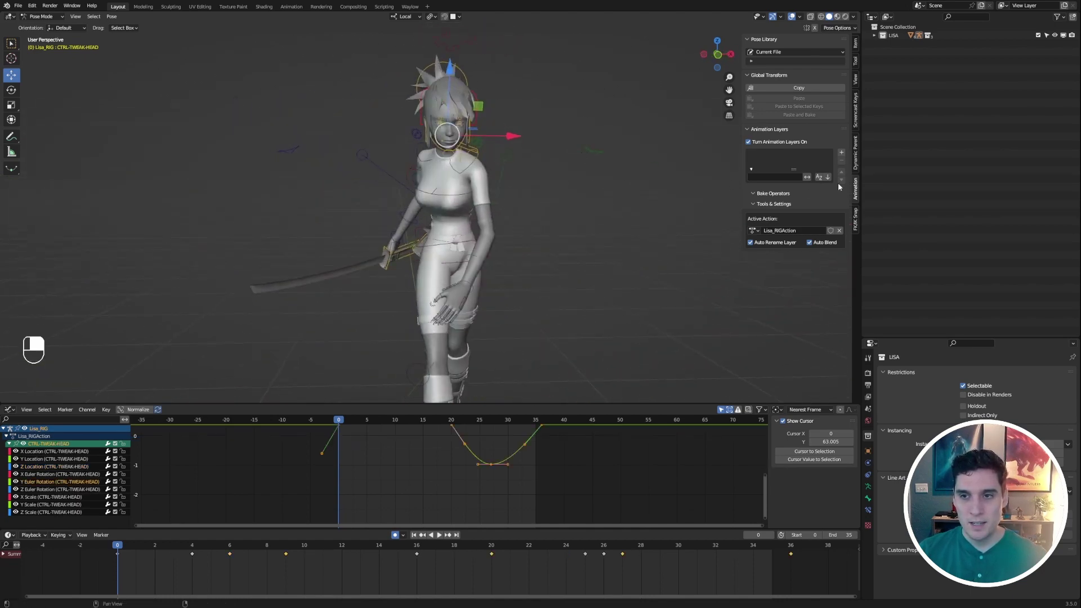
pyautogui.click(842, 153)
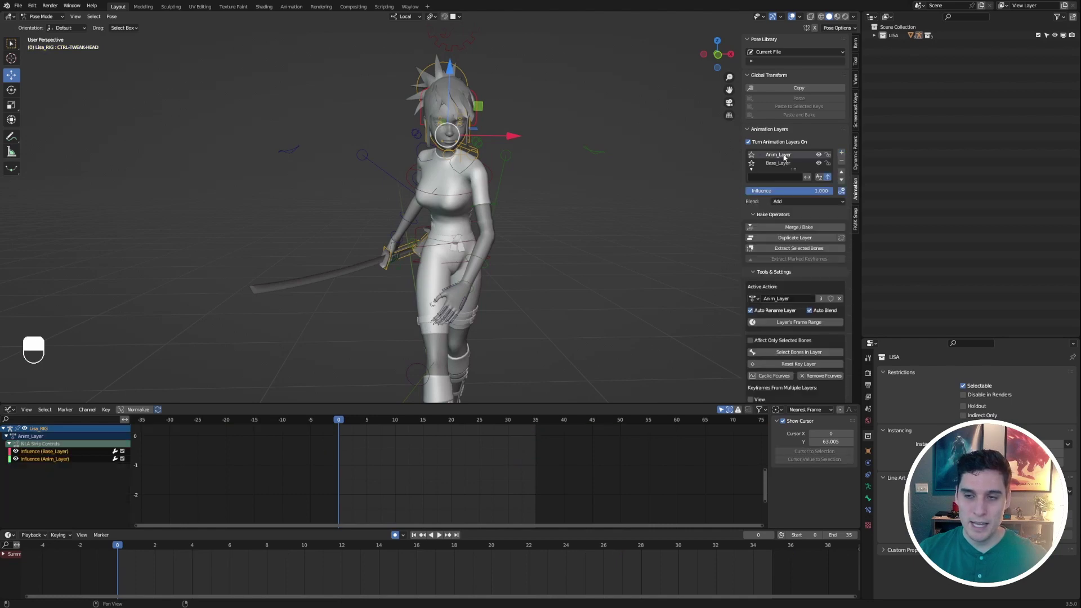
pyautogui.press('space')
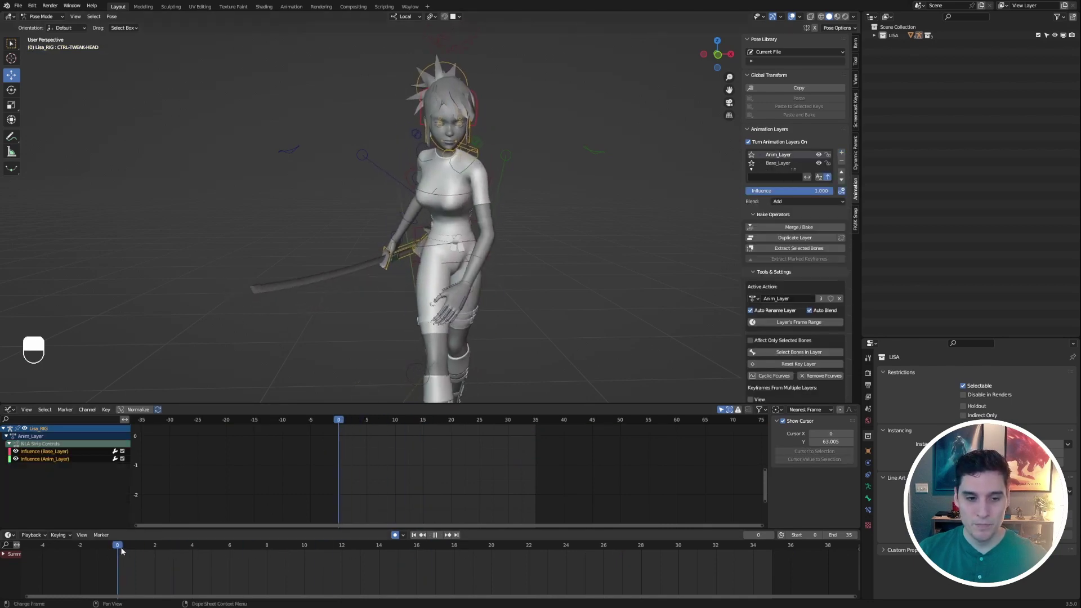
pyautogui.press('space')
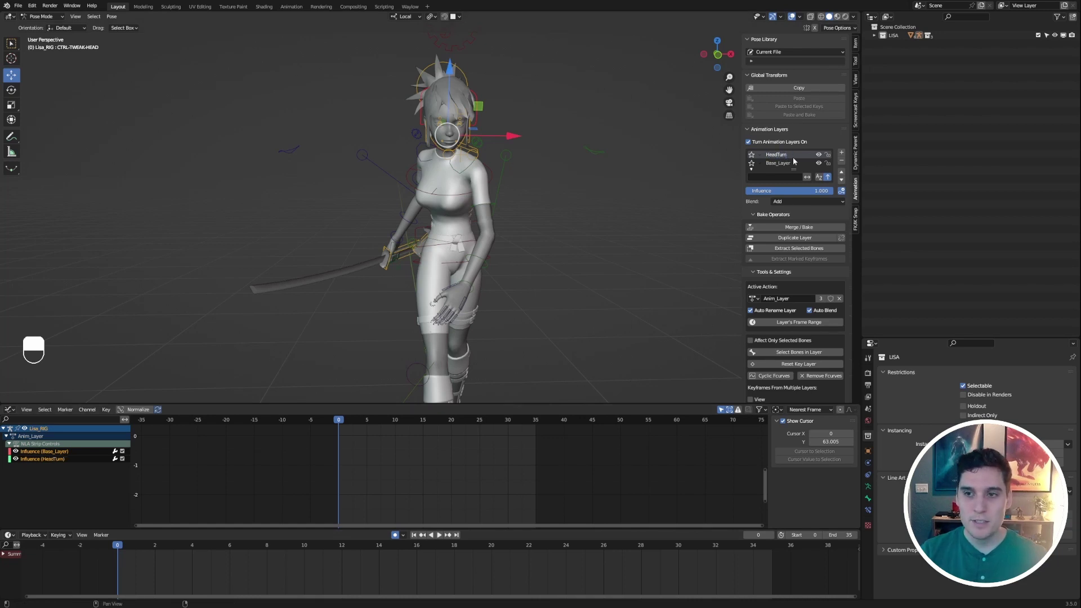
# Try to insert a keyframe on the head control at frame 0 of the HeadTurn layer.
pyautogui.press('e')
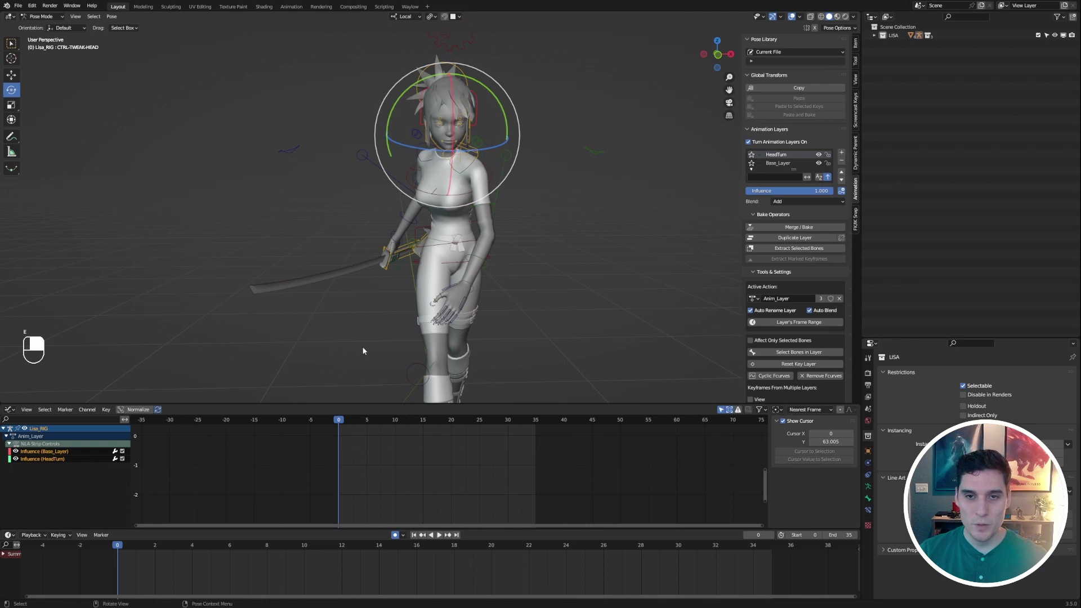
pyautogui.moveTo(150, 552); pyautogui.dragTo(117, 545)
pyautogui.click(492, 213)
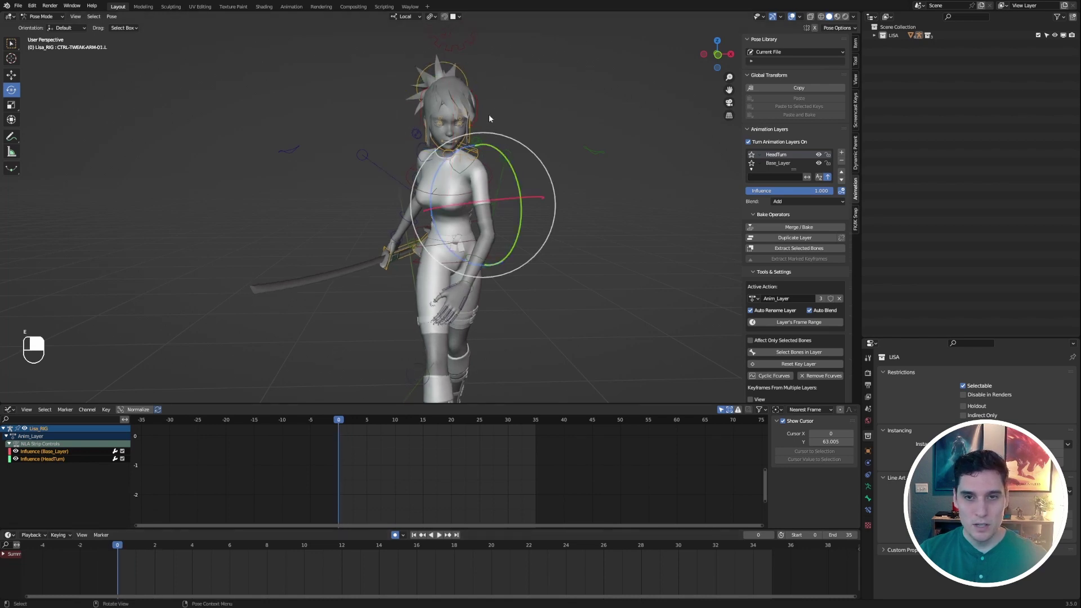
pyautogui.click(482, 112)
pyautogui.keyDown('shift'); pyautogui.moveTo(535, 171); pyautogui.dragTo(766, 168, button='middle'); pyautogui.keyUp('shift')
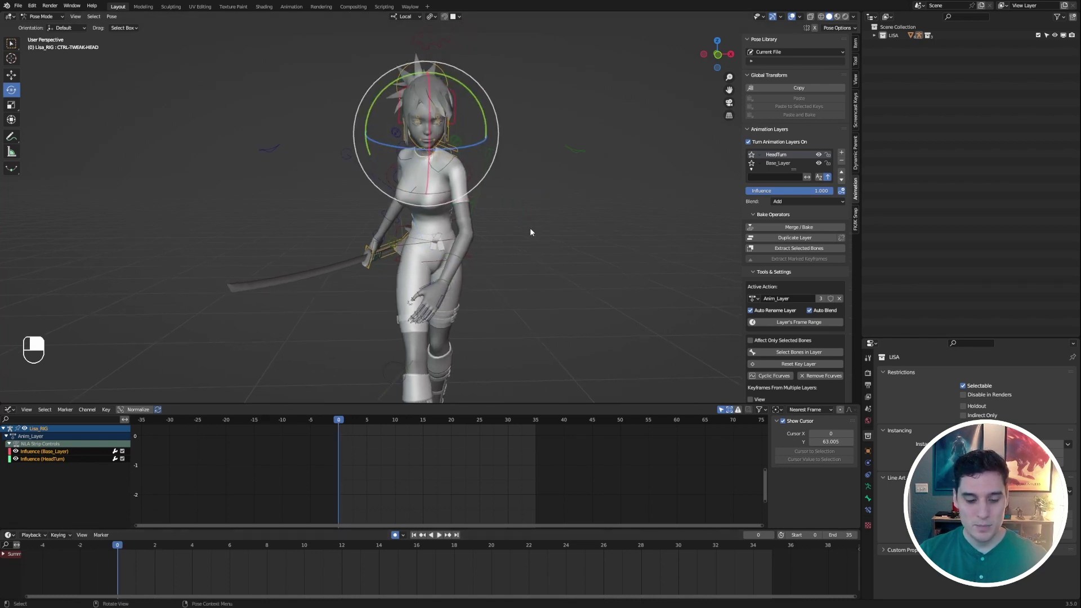
pyautogui.press('i')
pyautogui.press('i')
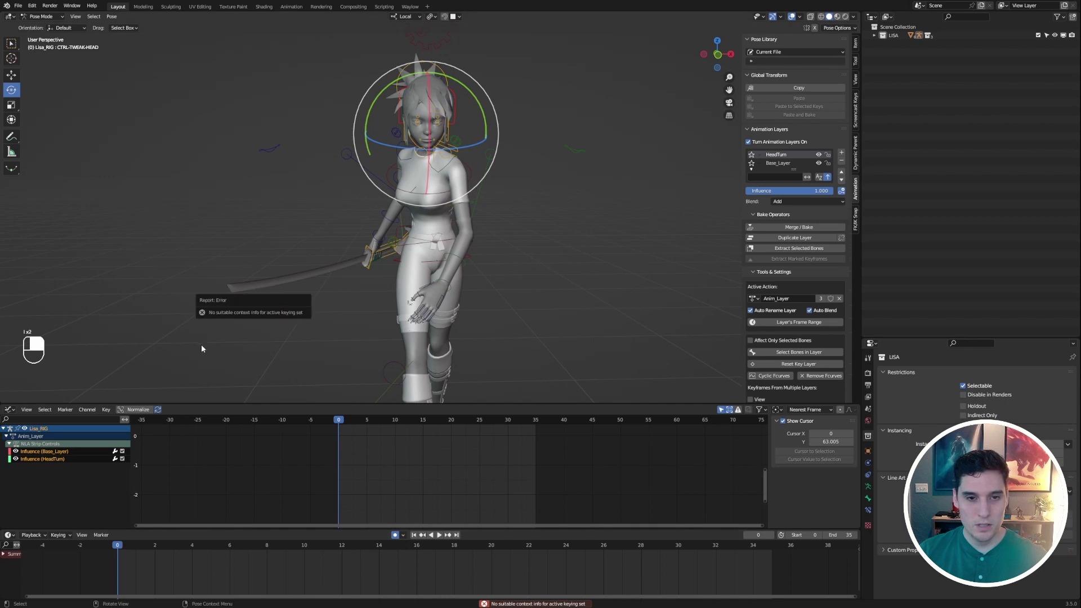
pyautogui.press('i')
pyautogui.press('i')
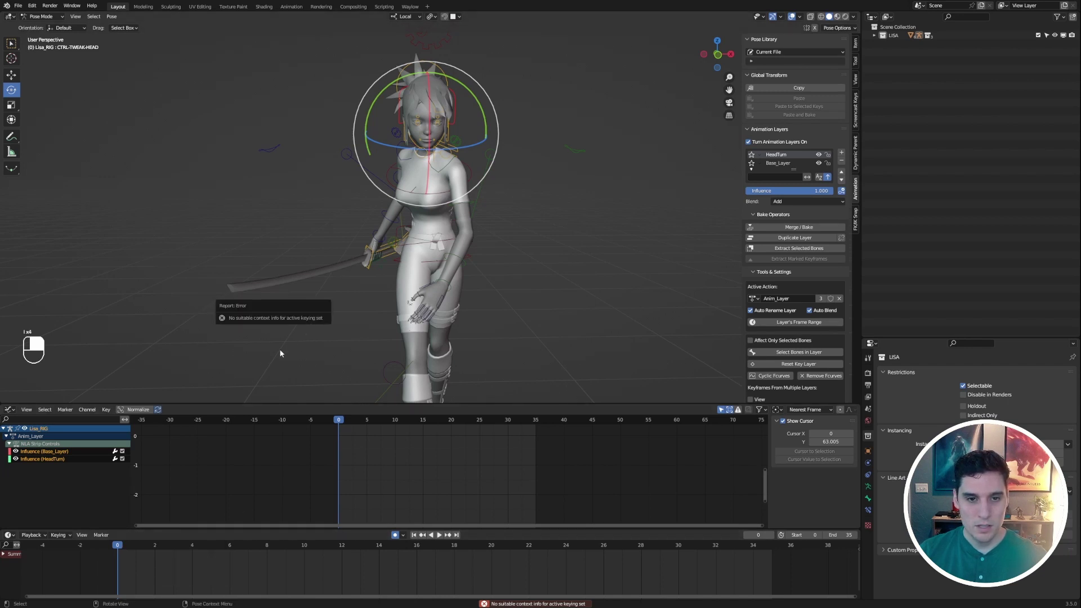
# Set the active keying set to Whole Character, return to frame 0, and clear the bone selection.
pyautogui.click(51, 535)
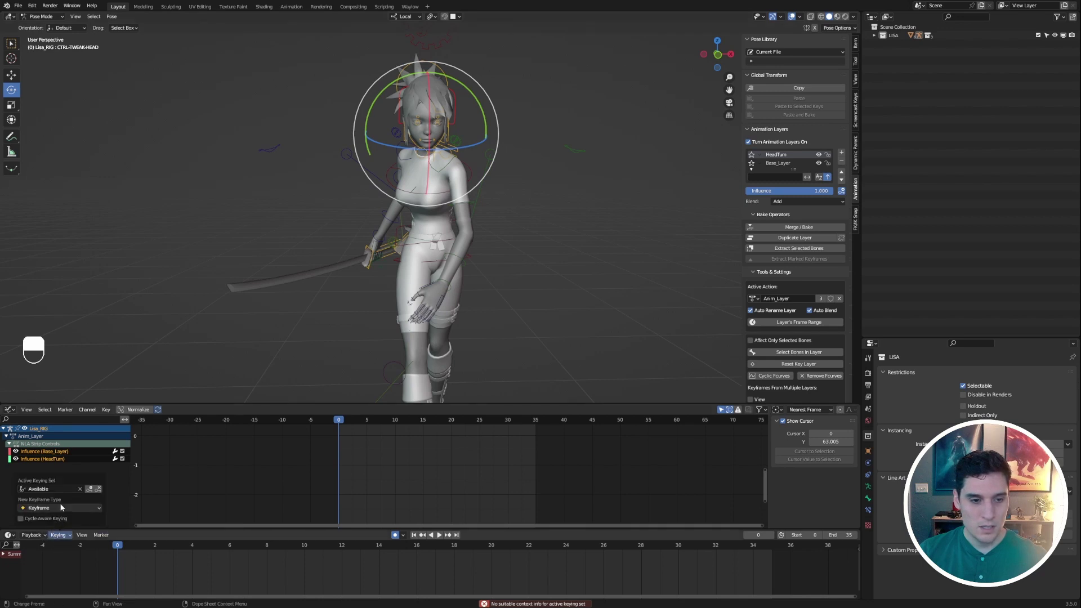
pyautogui.click(62, 486)
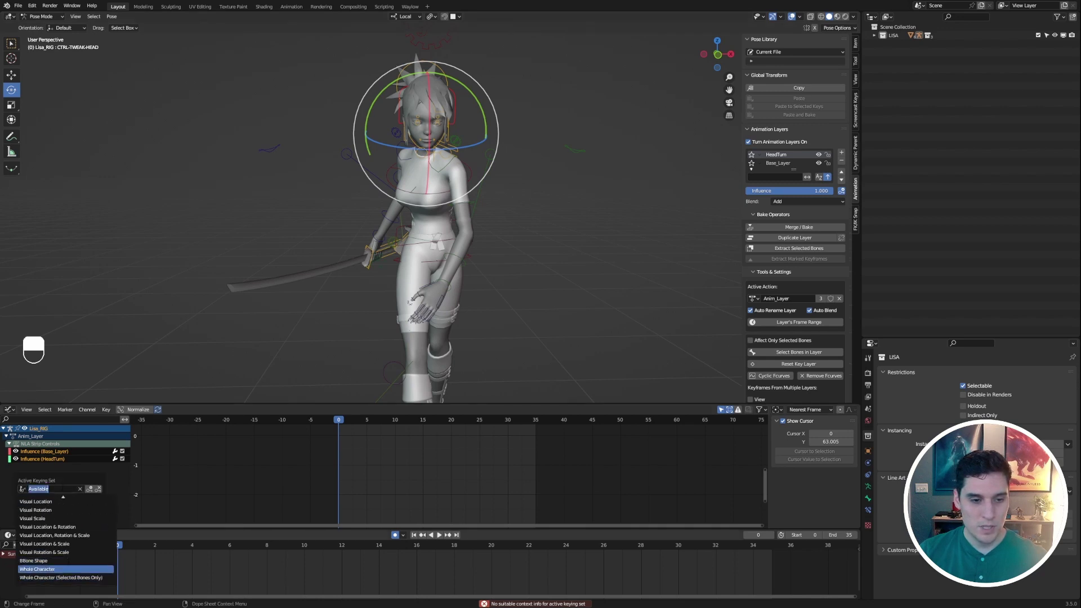
pyautogui.click(55, 569)
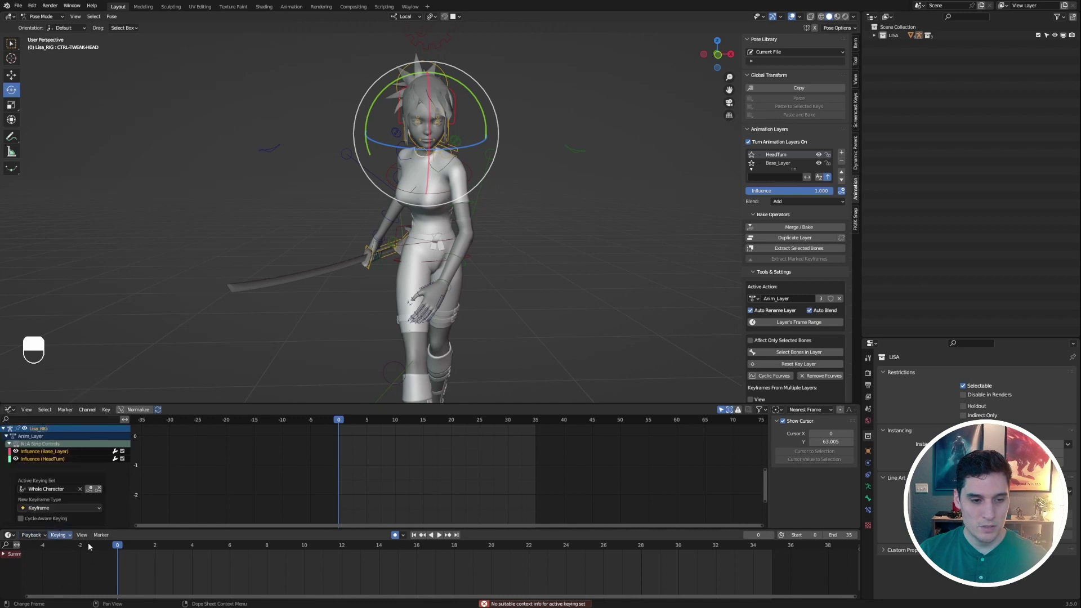
pyautogui.moveTo(192, 545); pyautogui.dragTo(117, 545)
pyautogui.click(269, 222)
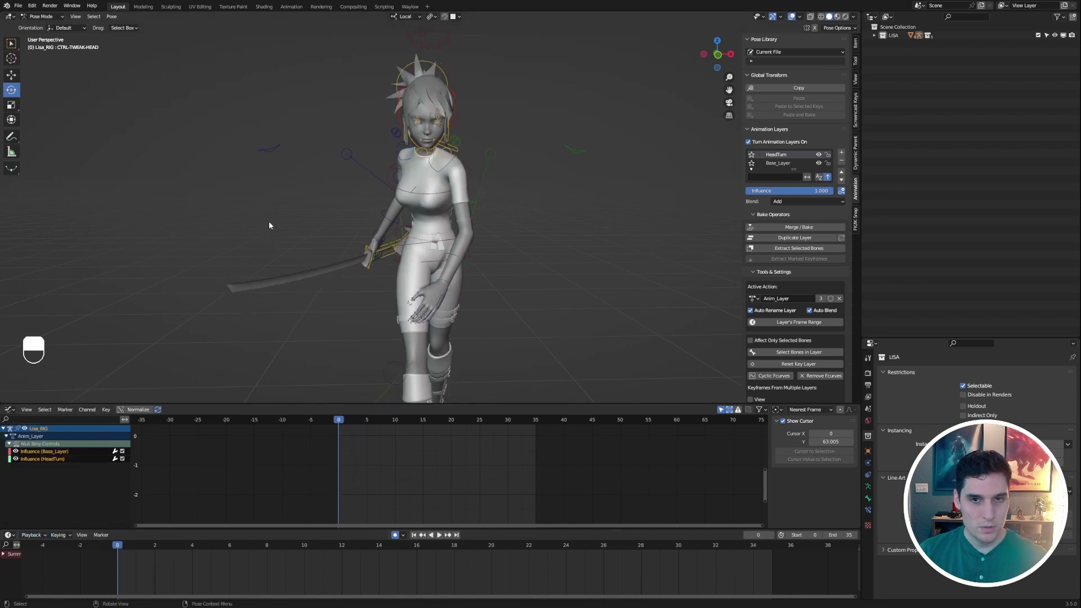
# Remove the HeadTurn animation layer and select the head control.
pyautogui.press('i')
pyautogui.click(842, 160)
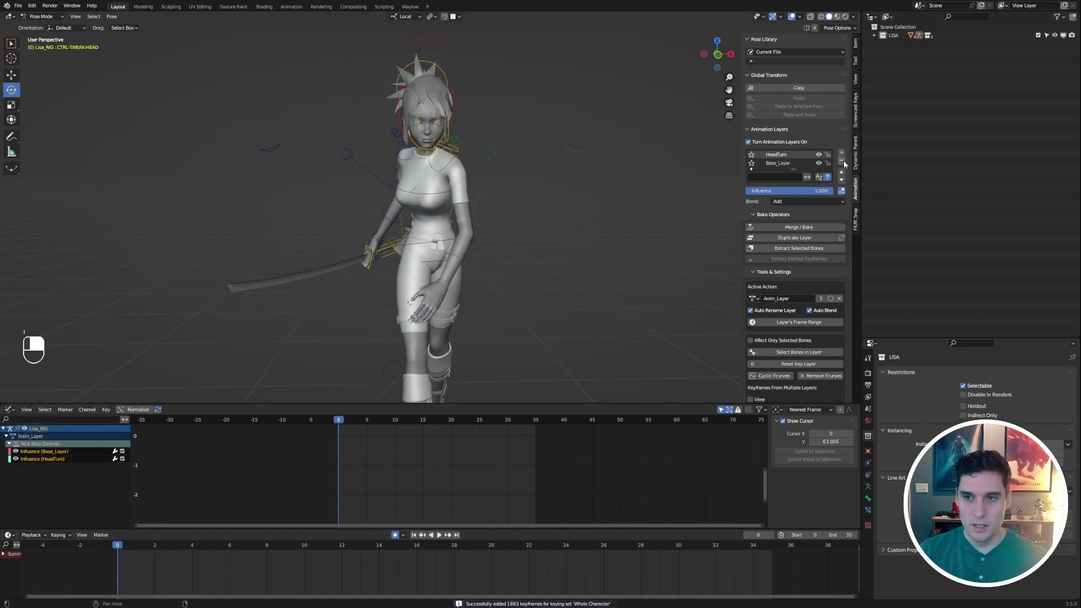
pyautogui.click(455, 97)
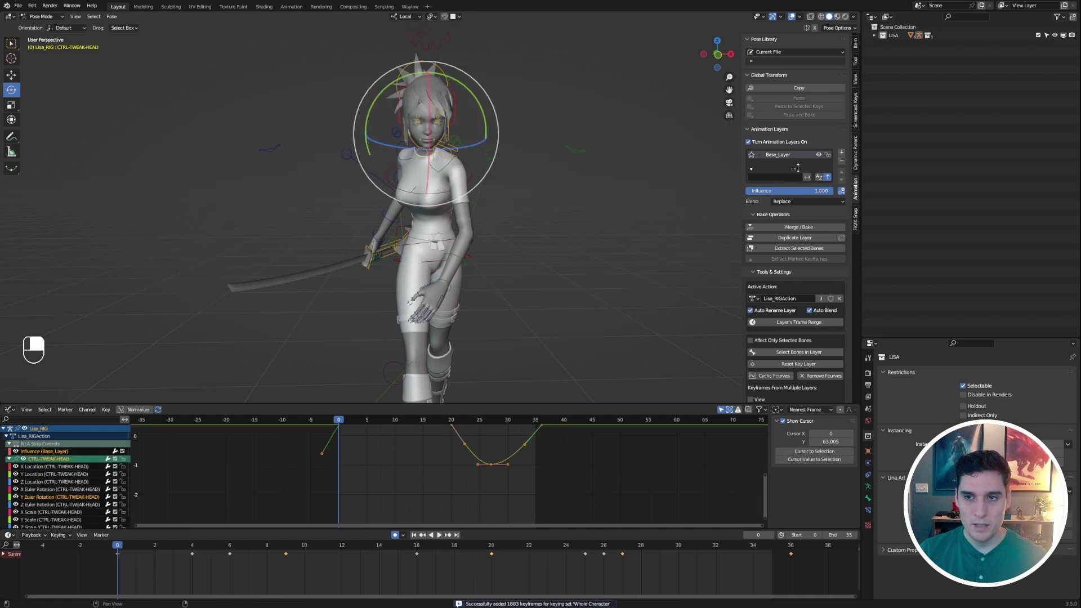
# Add a new animation layer over the base walk, name it HeadTurn, and key the whole character at frame 0.
pyautogui.click(842, 154)
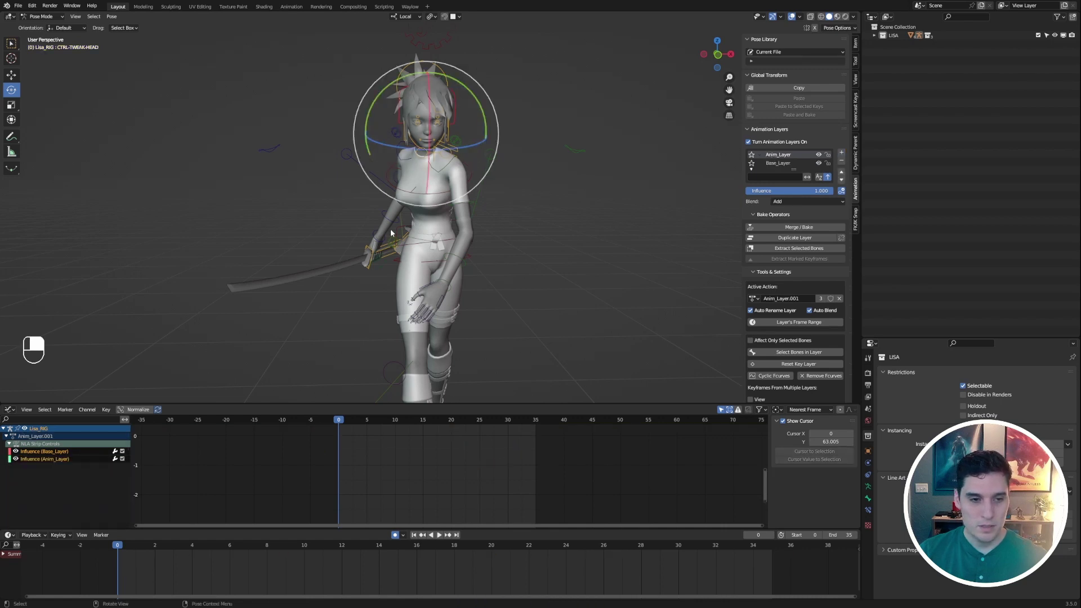
pyautogui.press('i')
pyautogui.moveTo(122, 547)
pyautogui.mouseDown()
pyautogui.moveTo(134, 550)
pyautogui.moveTo(118, 549)
pyautogui.mouseUp()
pyautogui.moveTo(459, 129); pyautogui.dragTo(383, 398)
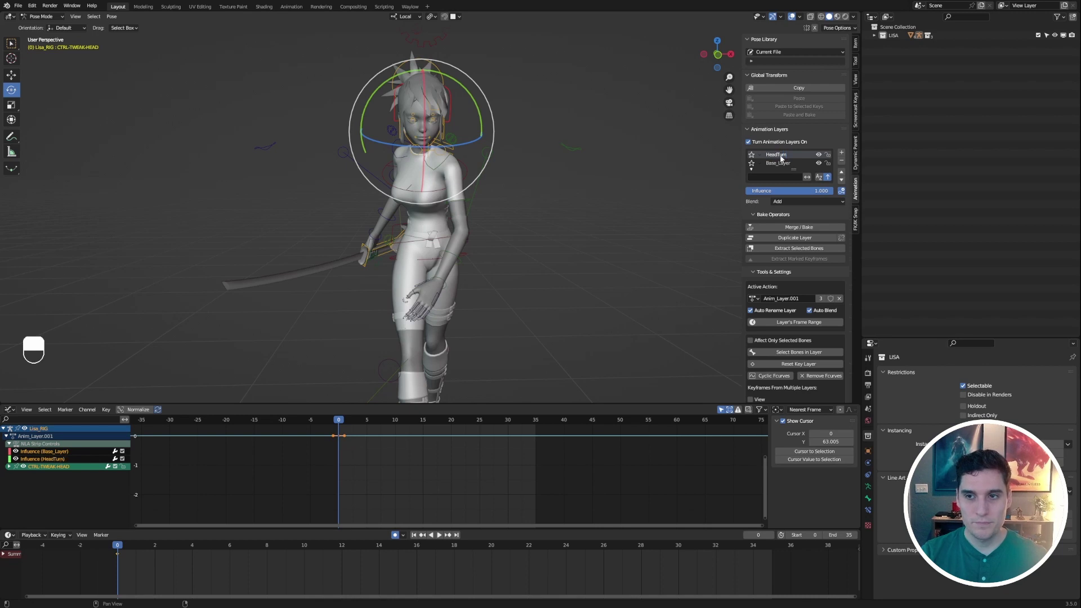
# Insert a Whole Character keyframe at frame 35 of the HeadTurn layer.
pyautogui.click(361, 419)
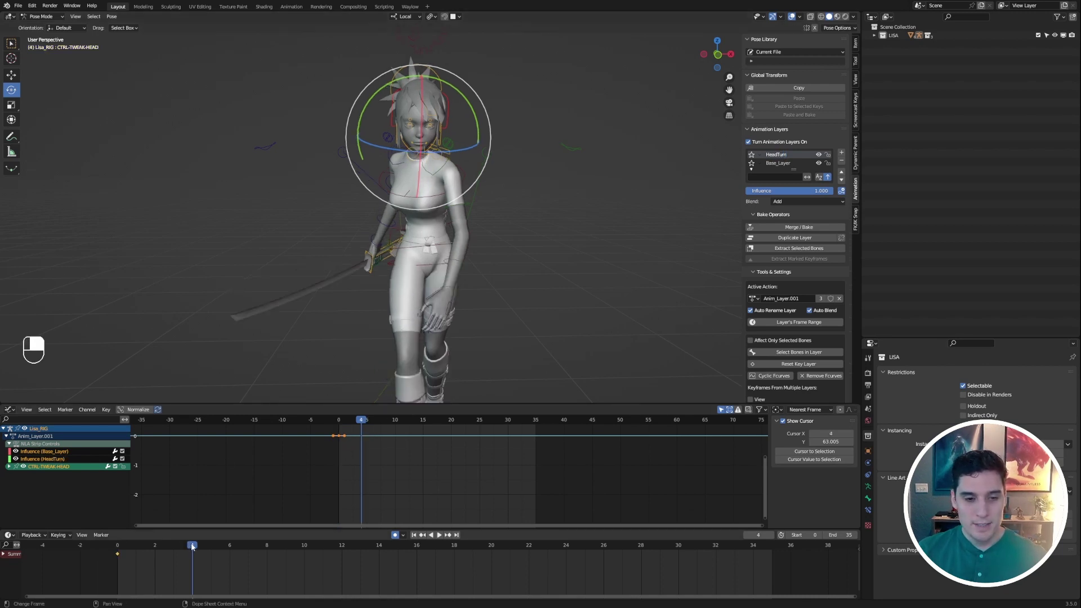
pyautogui.moveTo(196, 550); pyautogui.dragTo(770, 564)
pyautogui.press('i')
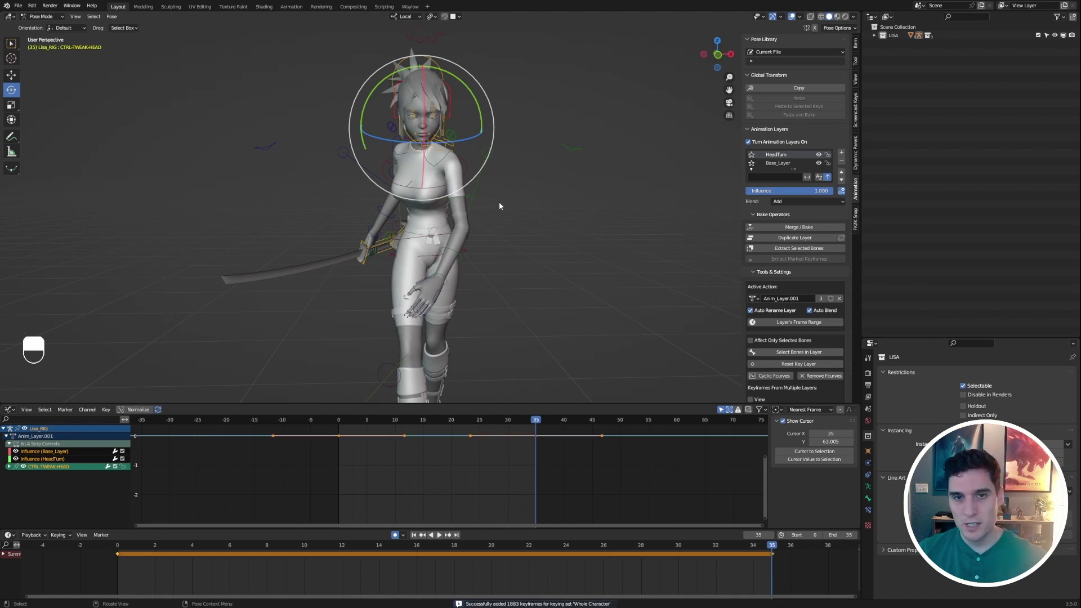
# Insert a Whole Character keyframe at frame 6 to hold the neutral head pose before the turn.
pyautogui.click(118, 546)
pyautogui.press('space')
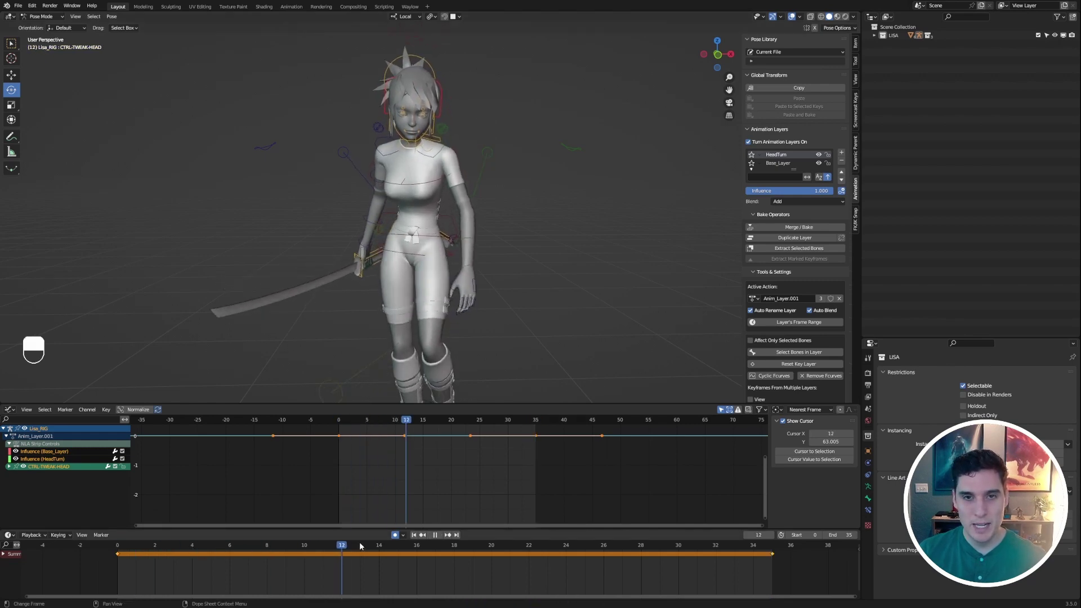
pyautogui.moveTo(360, 547)
pyautogui.mouseDown()
pyautogui.moveTo(154, 545)
pyautogui.moveTo(379, 549)
pyautogui.mouseUp()
pyautogui.press('i')
# Rotate the head control at frame 14 so the character looks toward her left side, keying the pose.
pyautogui.press('e')
pyautogui.rightClick(407, 403)
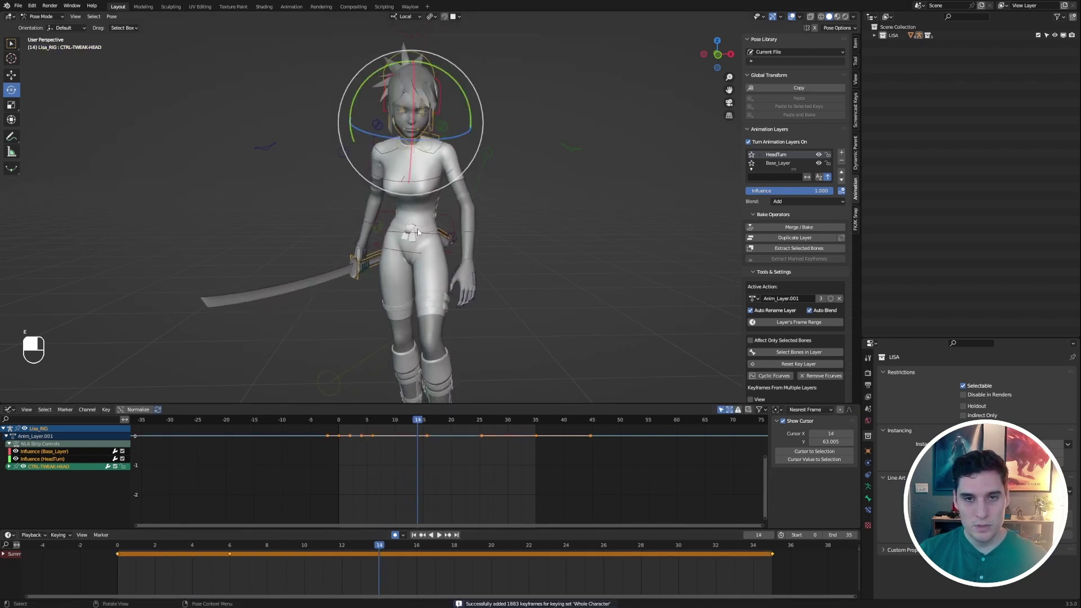
pyautogui.moveTo(410, 125); pyautogui.dragTo(436, 101)
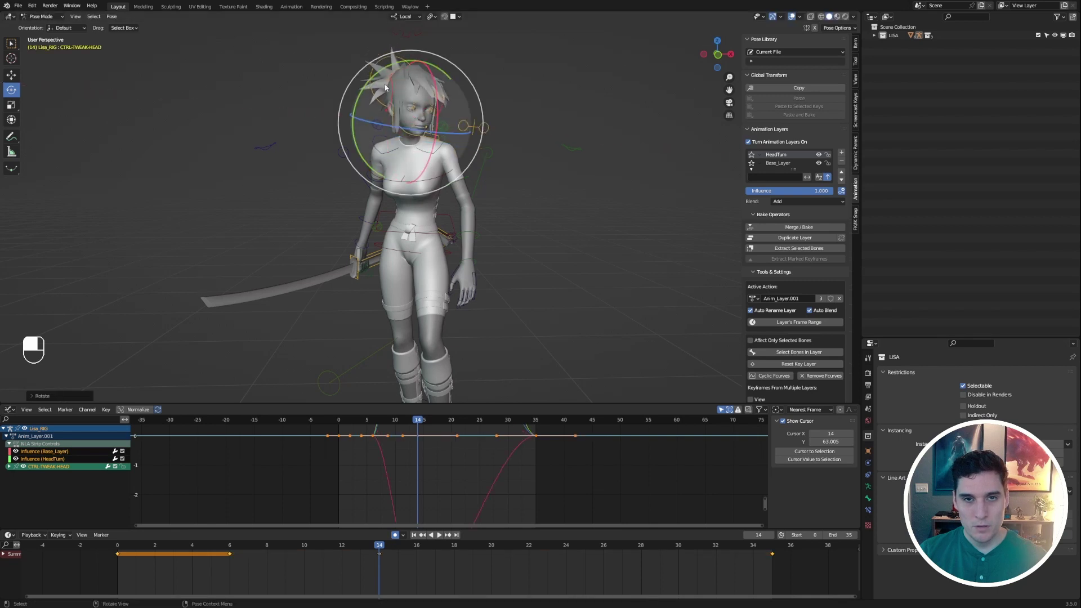
pyautogui.moveTo(376, 73); pyautogui.dragTo(368, 79)
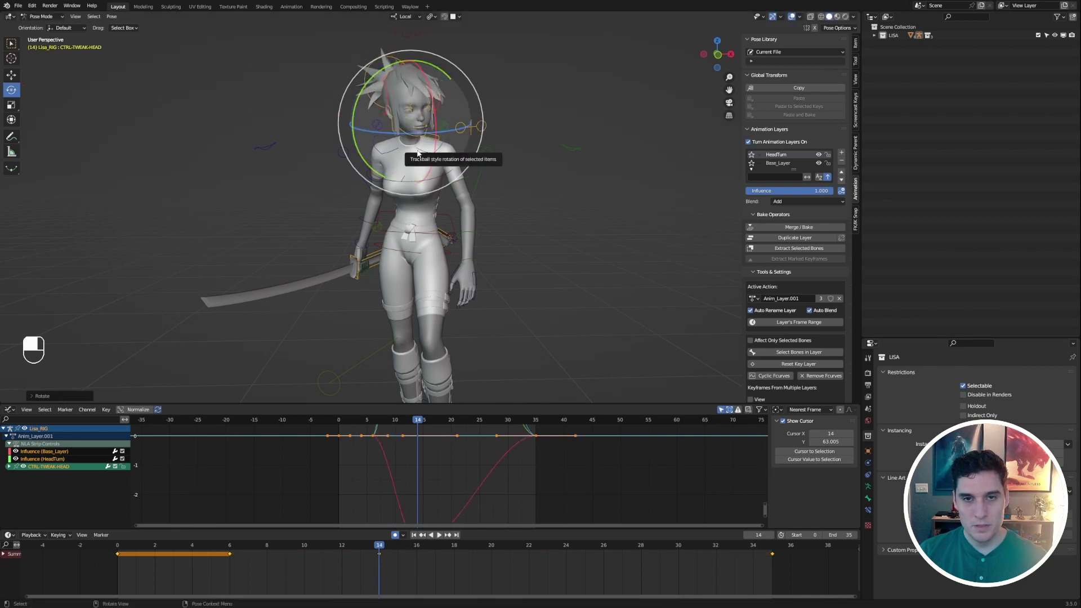
# Preview the head turn from the start and insert a Whole Character keyframe at frame 23.
pyautogui.click(121, 548)
pyautogui.press('space')
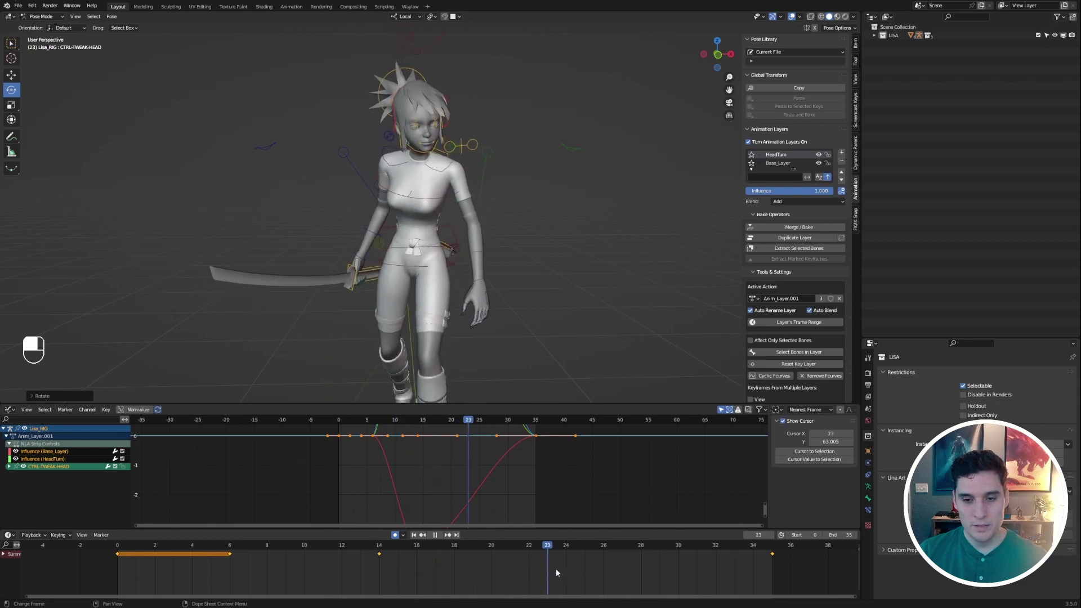
pyautogui.press('space')
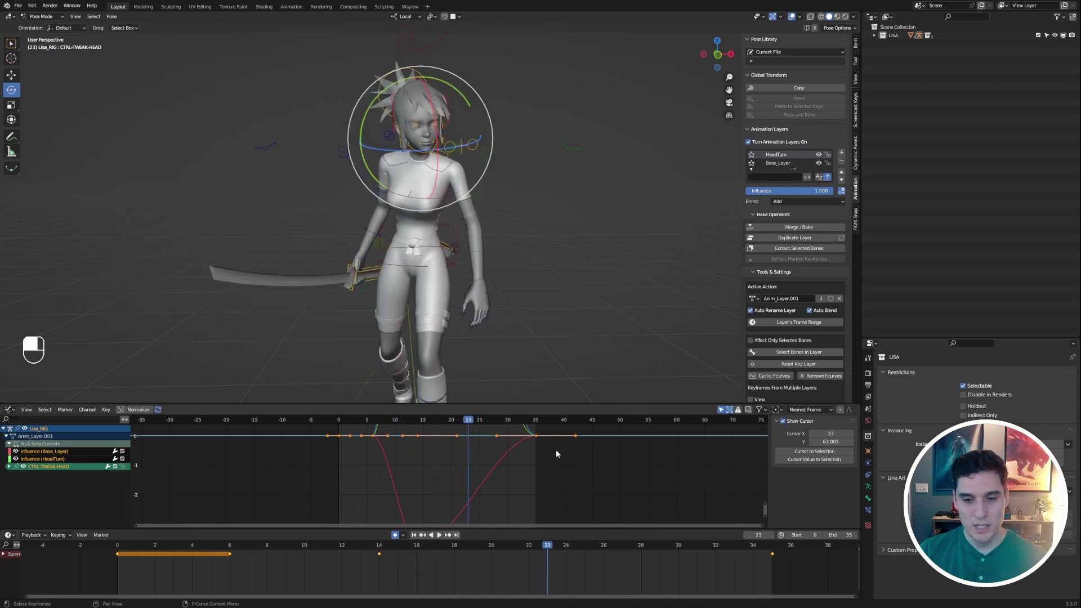
pyautogui.press('i')
# Rotate the head control farther toward the character's left at frame 23 to hold the look.
pyautogui.moveTo(768, 549); pyautogui.dragTo(464, 546)
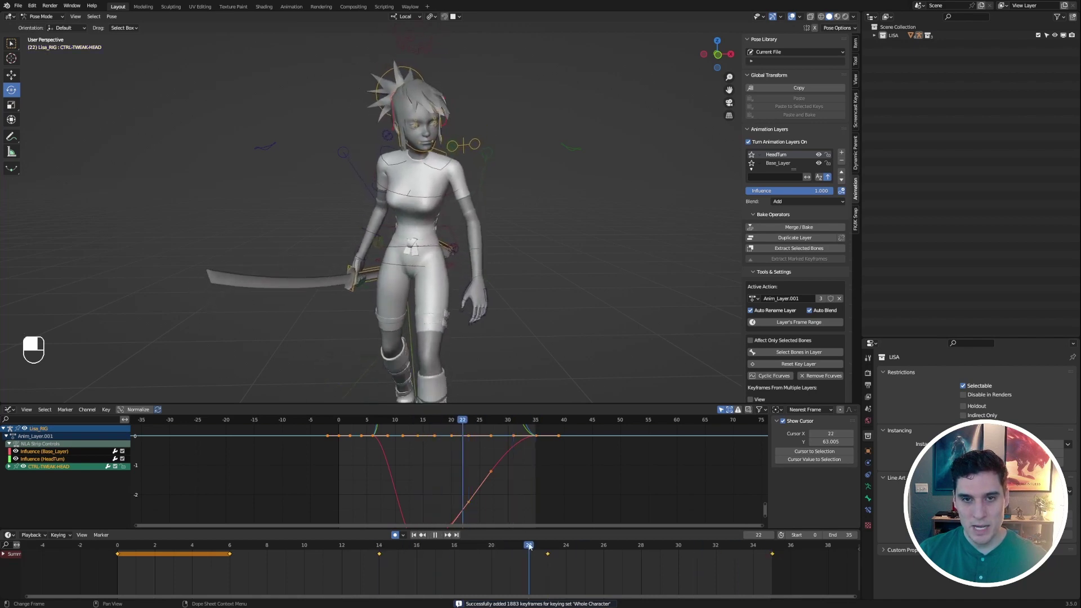
pyautogui.press('space')
pyautogui.moveTo(405, 126); pyautogui.dragTo(423, 125)
pyautogui.press('1')
pyautogui.press('2')
pyautogui.moveTo(389, 92); pyautogui.dragTo(418, 179)
# Play the layered walk cycle and examine the head turn from the front and side.
pyautogui.press('space')
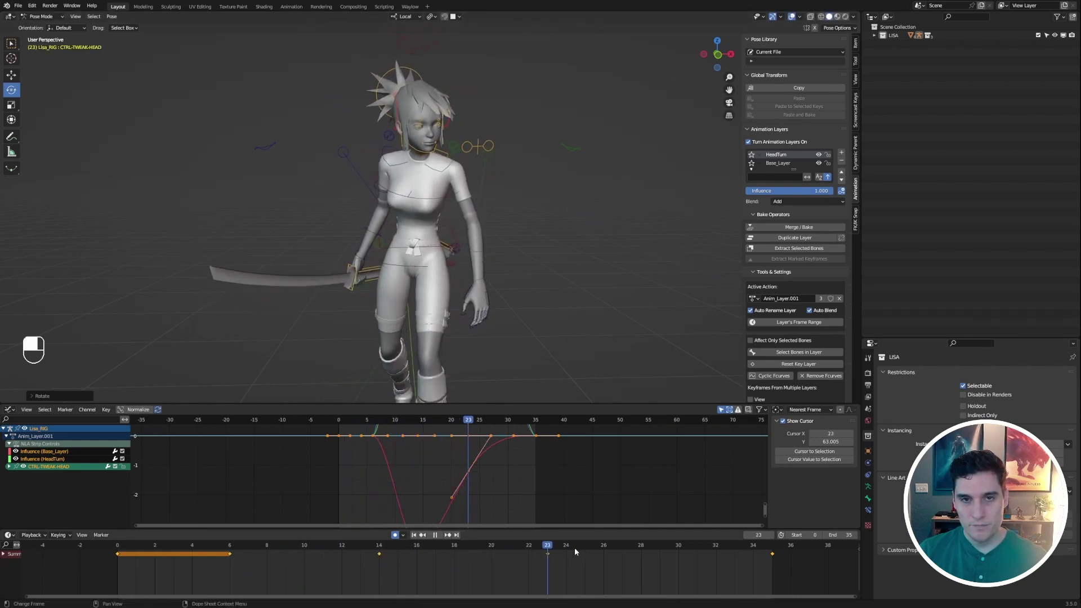
pyautogui.press('space')
pyautogui.click(788, 555)
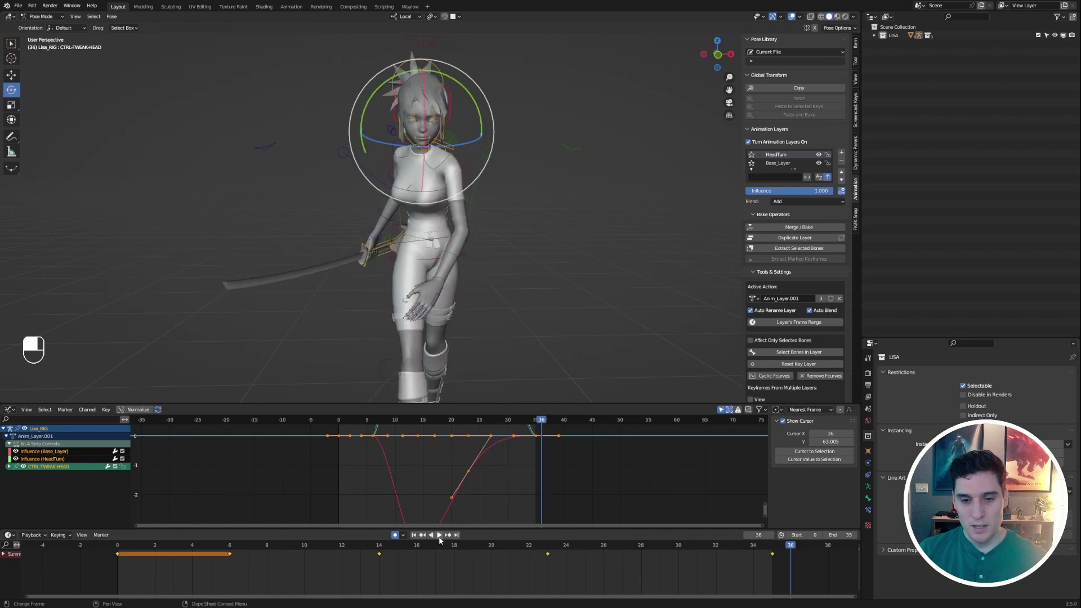
pyautogui.click(440, 536)
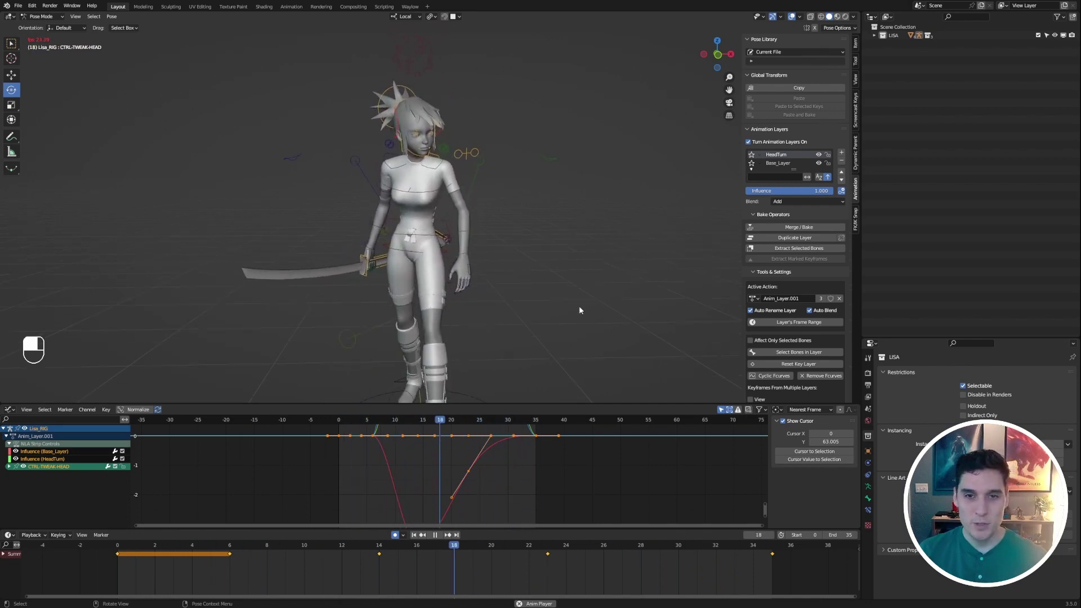
pyautogui.moveTo(578, 306); pyautogui.dragTo(657, 248, button='middle')
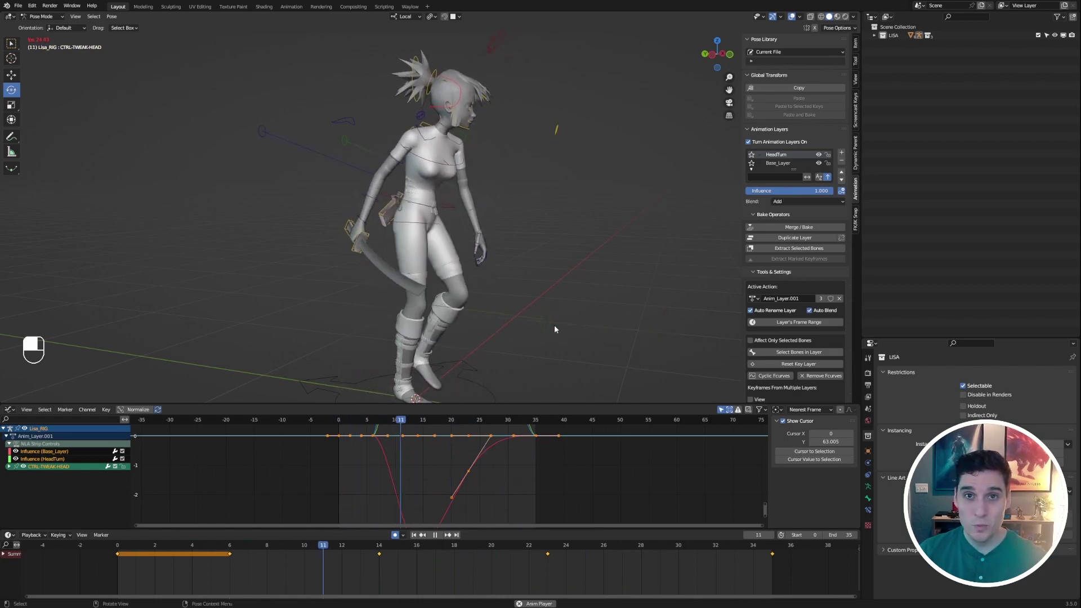
pyautogui.moveTo(557, 317); pyautogui.dragTo(496, 318, button='middle')
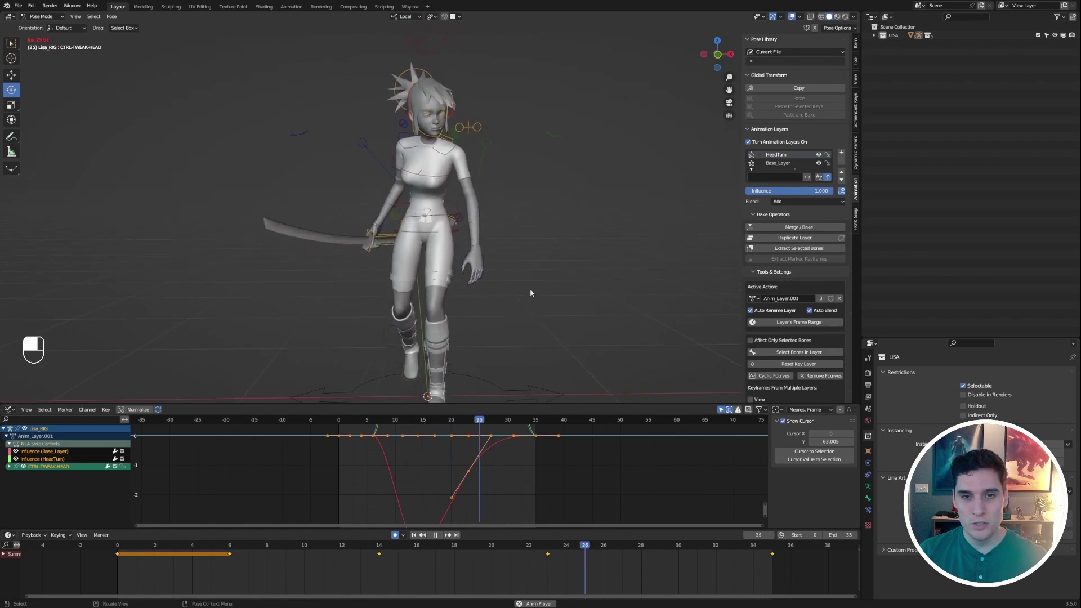
pyautogui.moveTo(618, 225); pyautogui.dragTo(601, 220, button='middle')
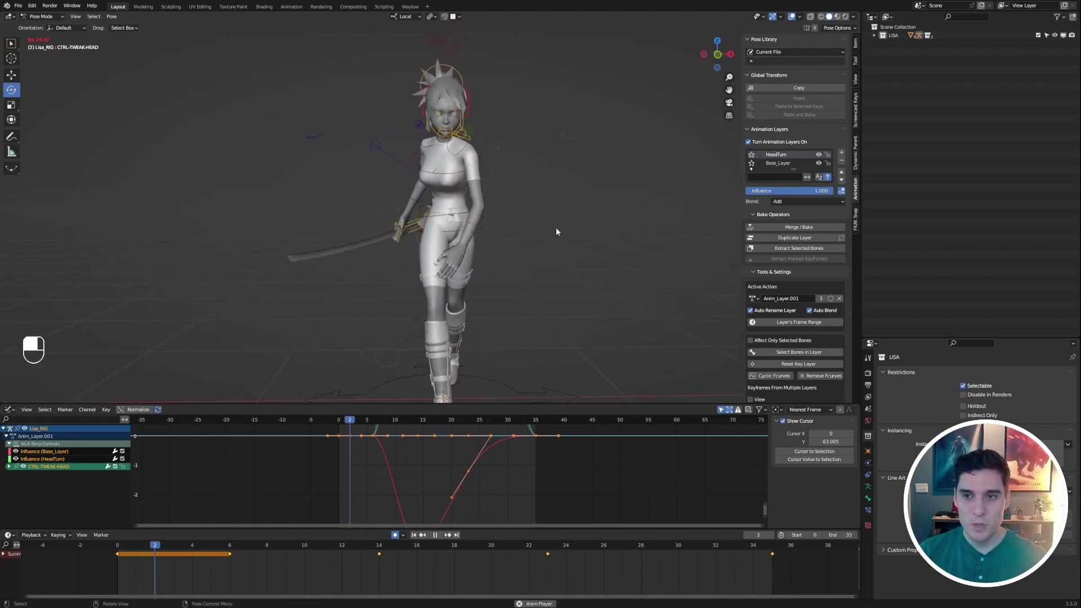
pyautogui.click(438, 535)
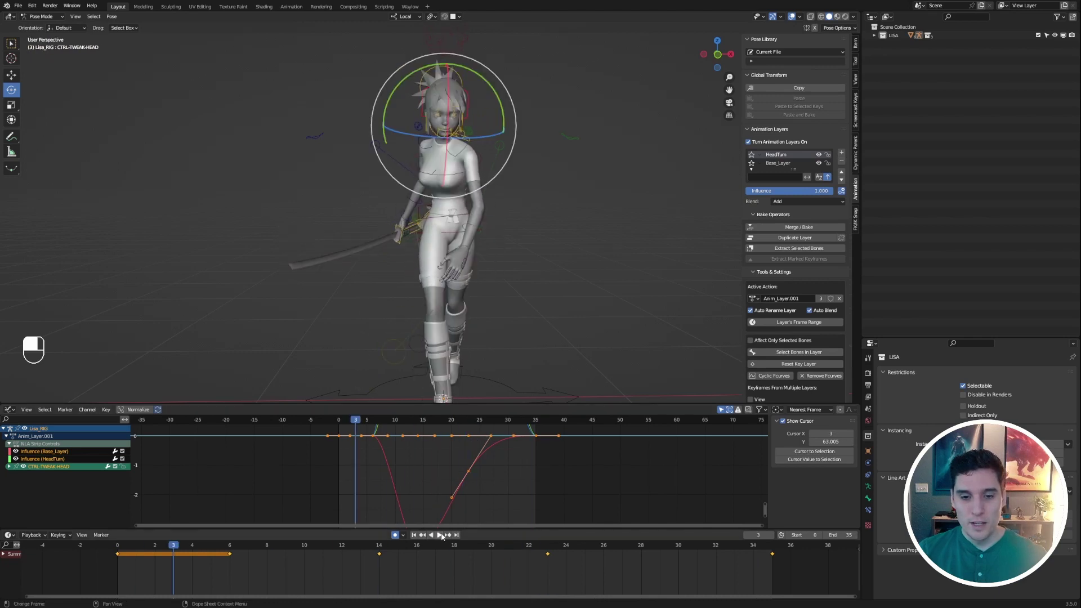
# Remove the HeadTurn layer and play the walk using only the base layer.
pyautogui.click(842, 163)
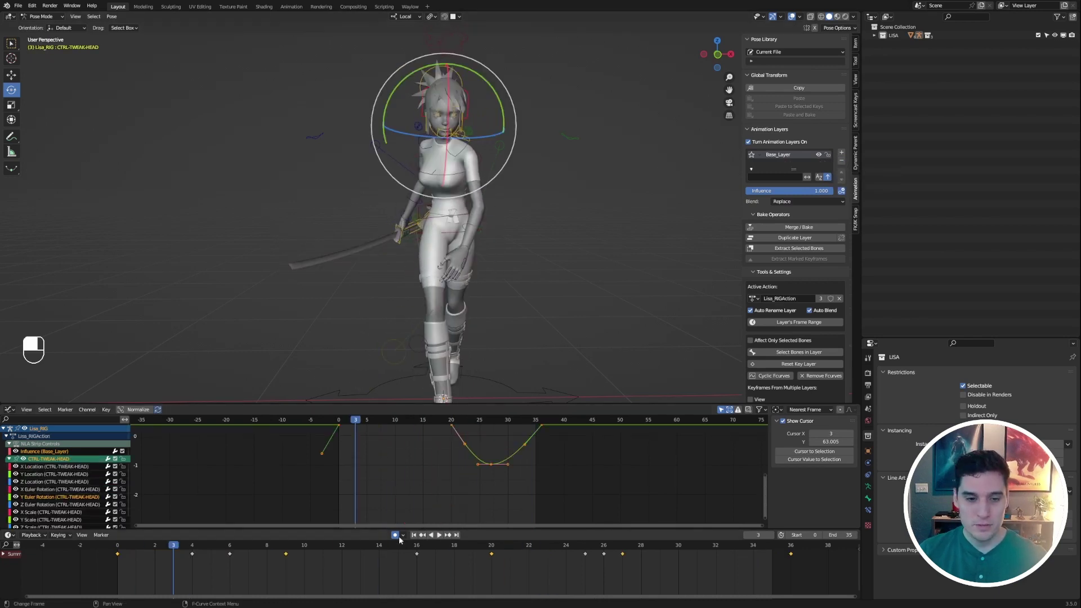
pyautogui.click(440, 536)
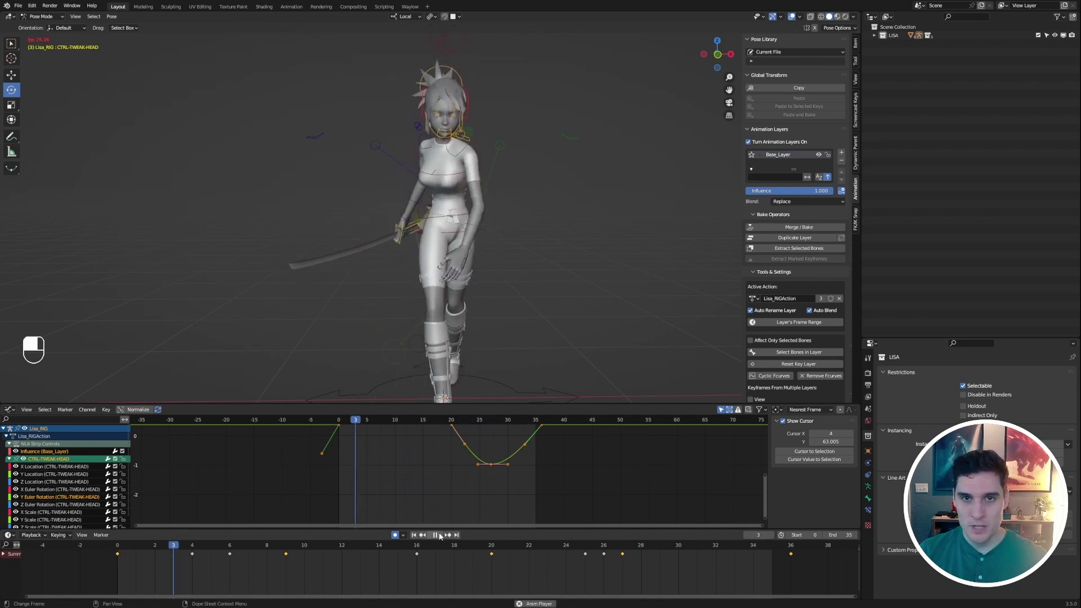